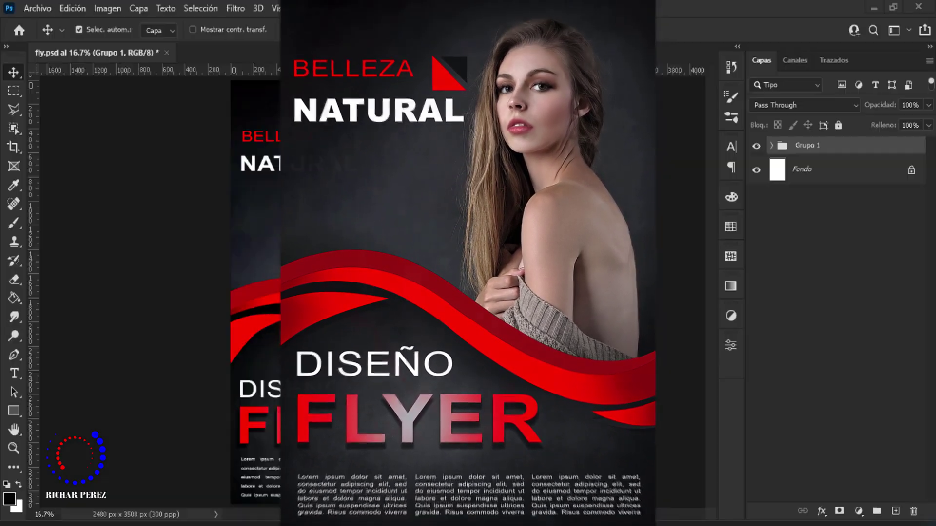
# Open the New Document dialog with the A4 210 × 297 mm, 300 ppi preset.
pyautogui.click(37, 8)
pyautogui.click(49, 27)
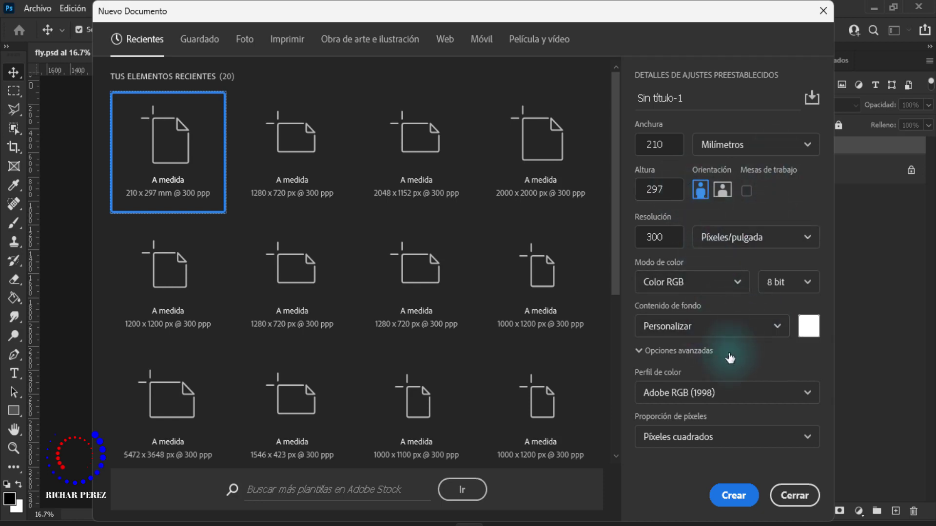
# Name the document 'flyer' and create it at 210 × 297 mm, 300 ppi.
pyautogui.click(706, 101)
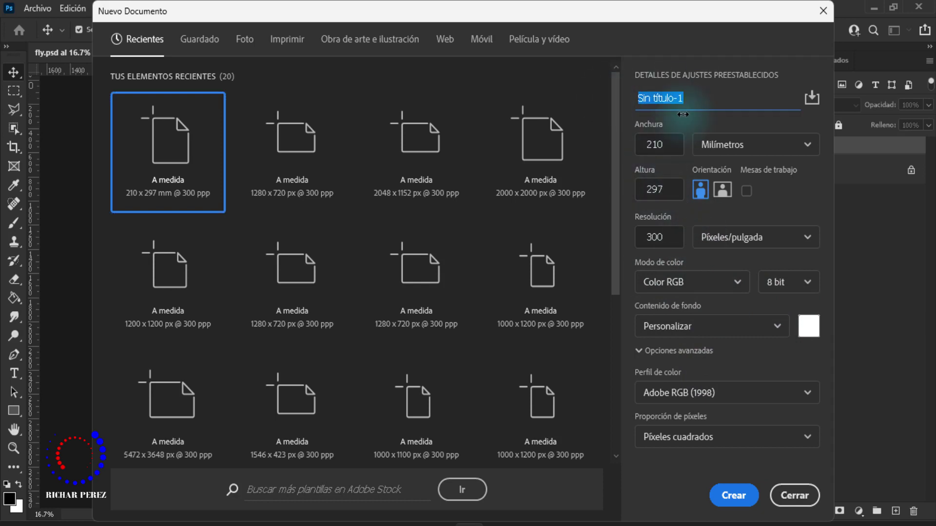
pyautogui.write('flyer')
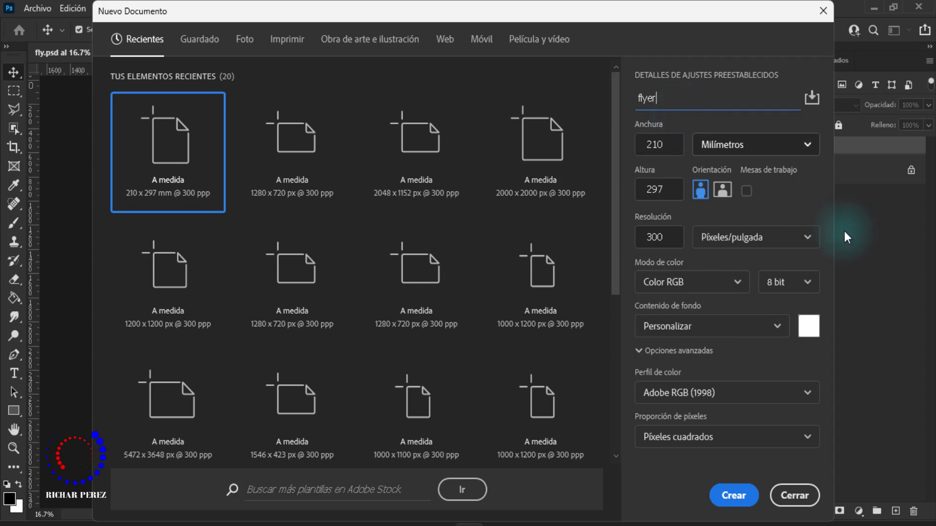
pyautogui.click(728, 497)
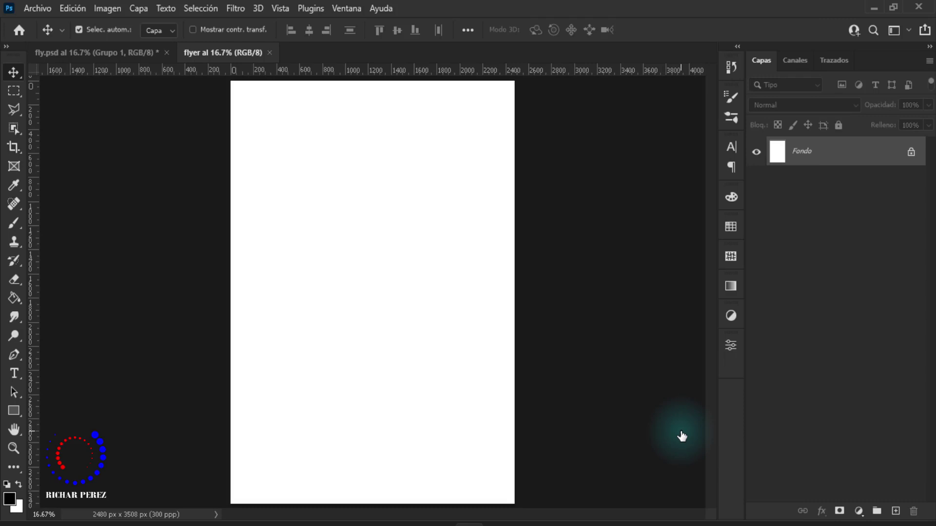
# Zoom out to the whole page and pick the standard Pen tool in shape mode.
pyautogui.moveTo(682, 436); pyautogui.dragTo(627, 391)
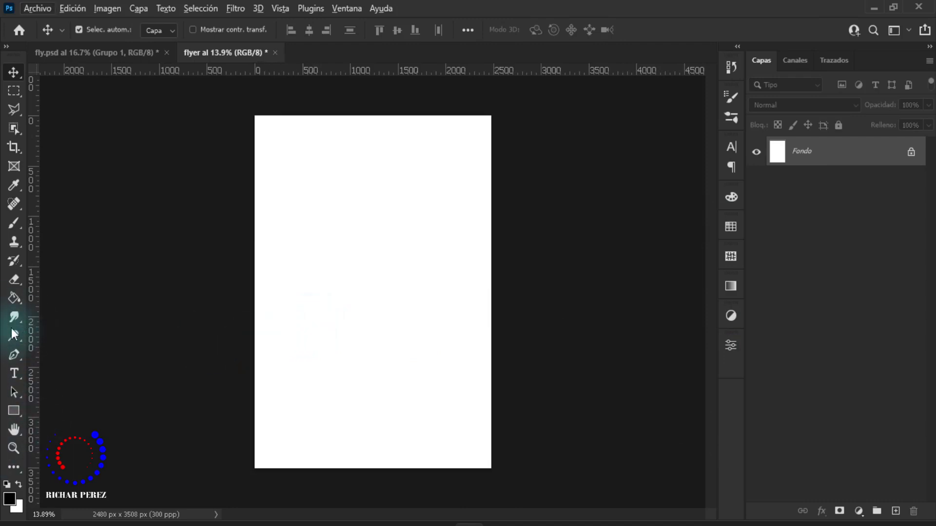
pyautogui.press('p')
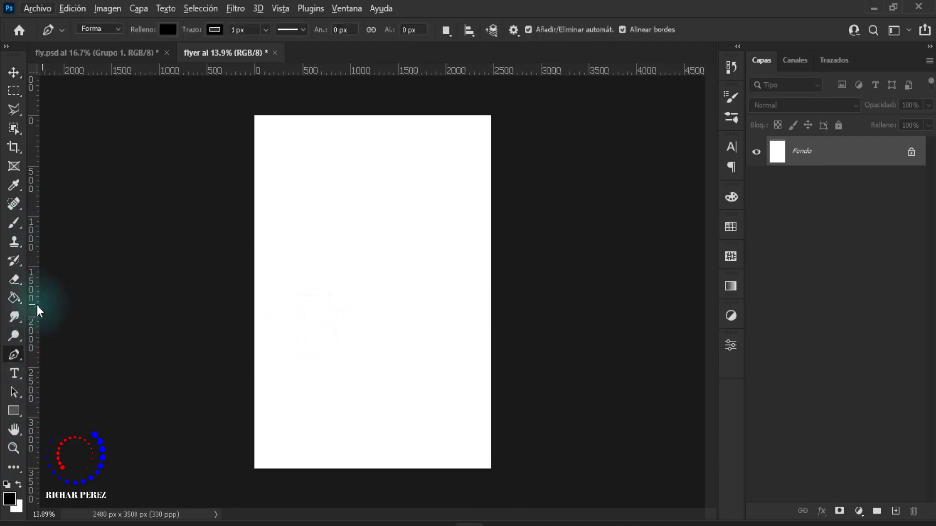
pyautogui.rightClick(15, 351)
pyautogui.click(95, 351)
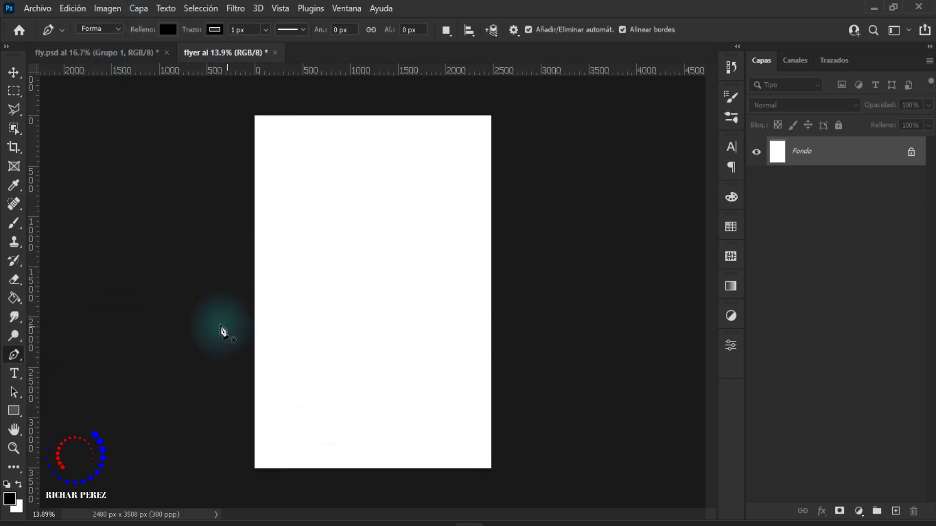
# Draw a closed black shape with a curved wavy top across the lower page.
pyautogui.click(229, 318)
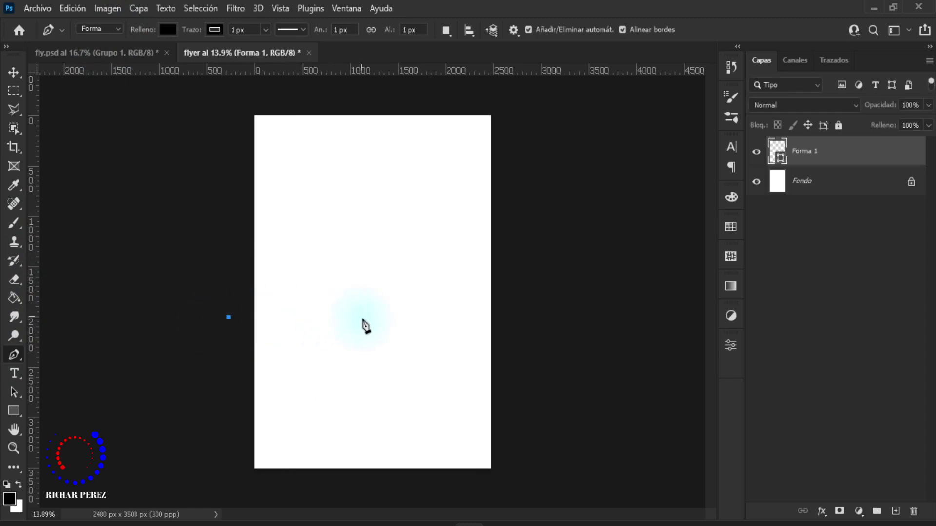
pyautogui.moveTo(362, 318); pyautogui.dragTo(441, 386)
pyautogui.moveTo(536, 334); pyautogui.dragTo(590, 282)
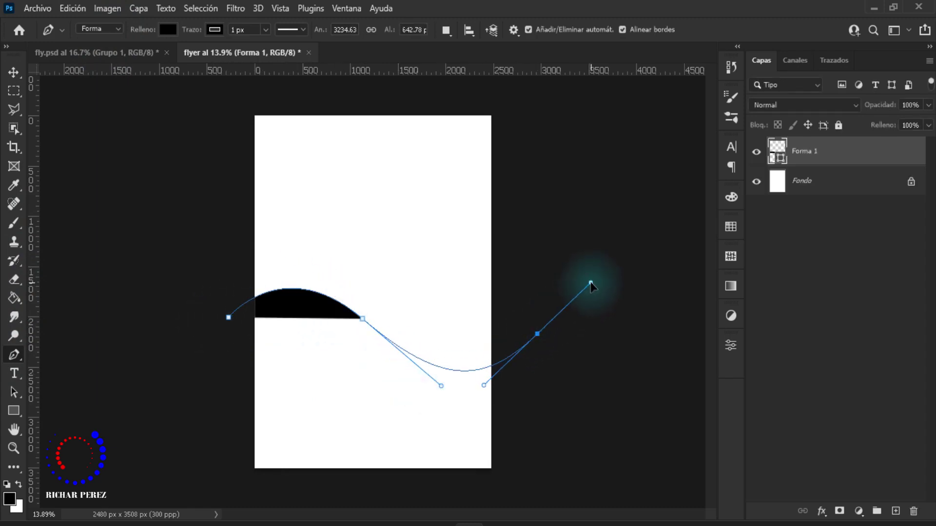
pyautogui.click(539, 500)
pyautogui.click(210, 482)
pyautogui.click(229, 318)
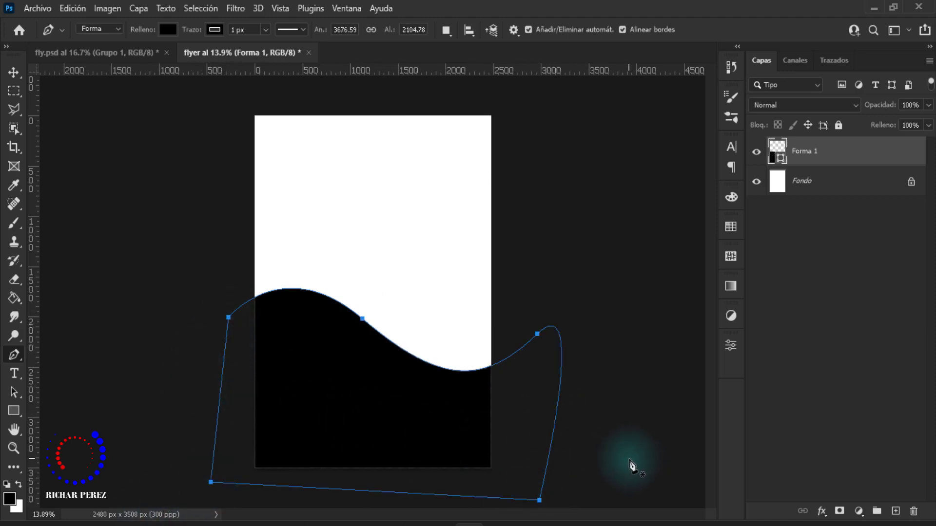
pyautogui.press('Return')
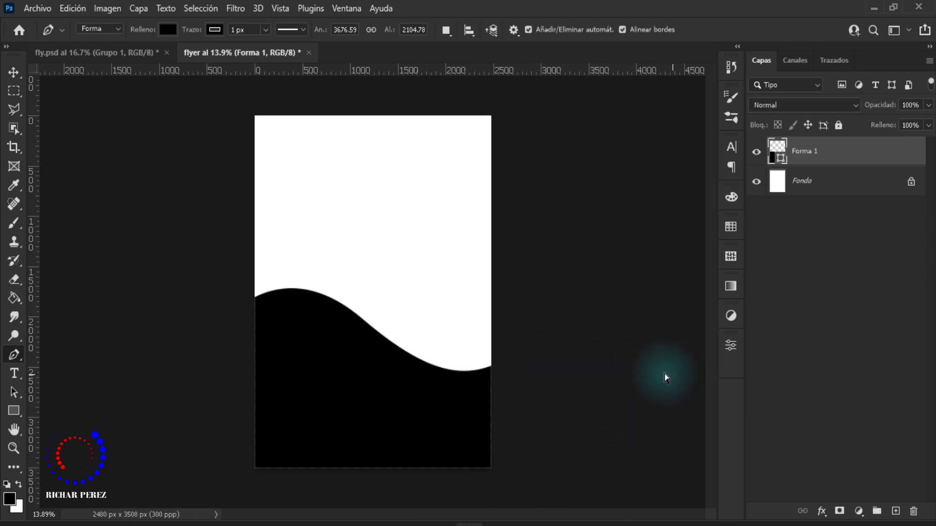
# Nudge the wave shape slightly left and down, then duplicate the Forma 1 layer.
pyautogui.hotkey('ctrl', 't')
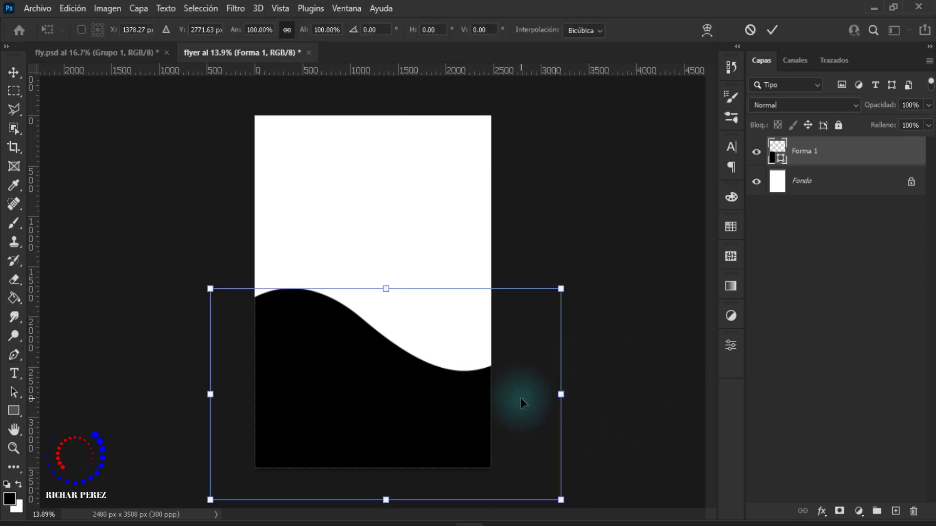
pyautogui.moveTo(521, 399); pyautogui.dragTo(518, 409)
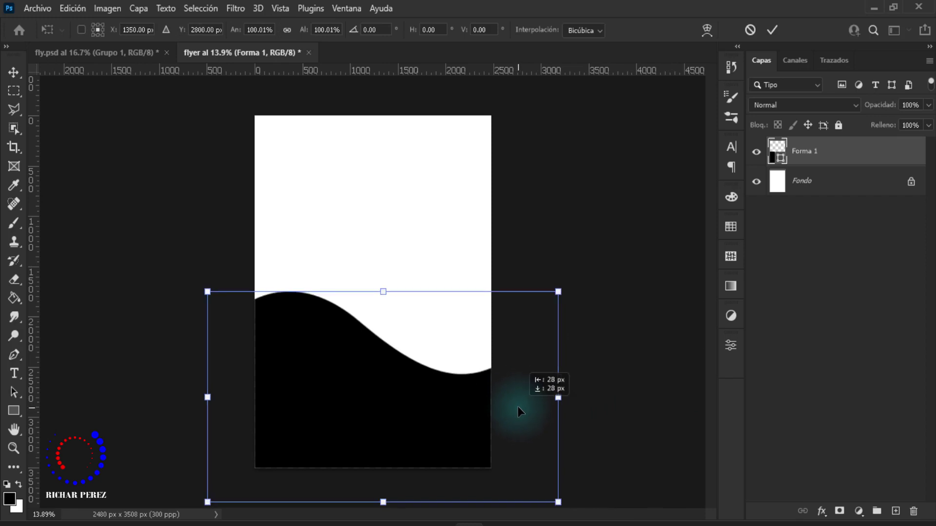
pyautogui.press('p')
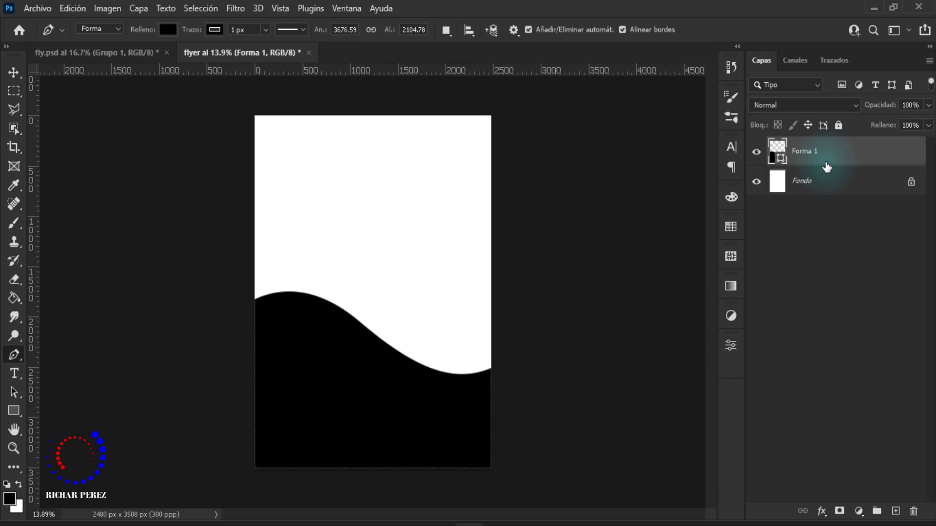
pyautogui.hotkey('ctrl', 'j')
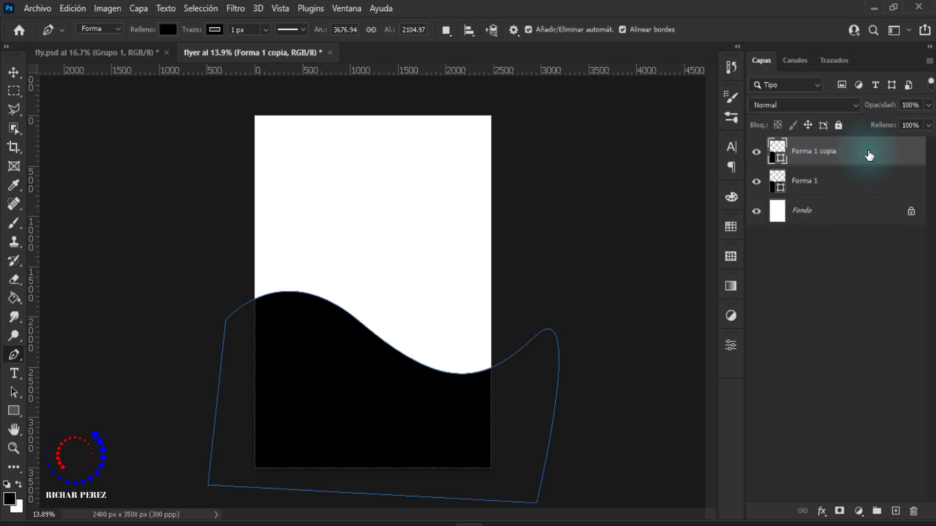
# Give the Forma 1 copia layer a bright red FF0000 Color Overlay.
pyautogui.rightClick(850, 159)
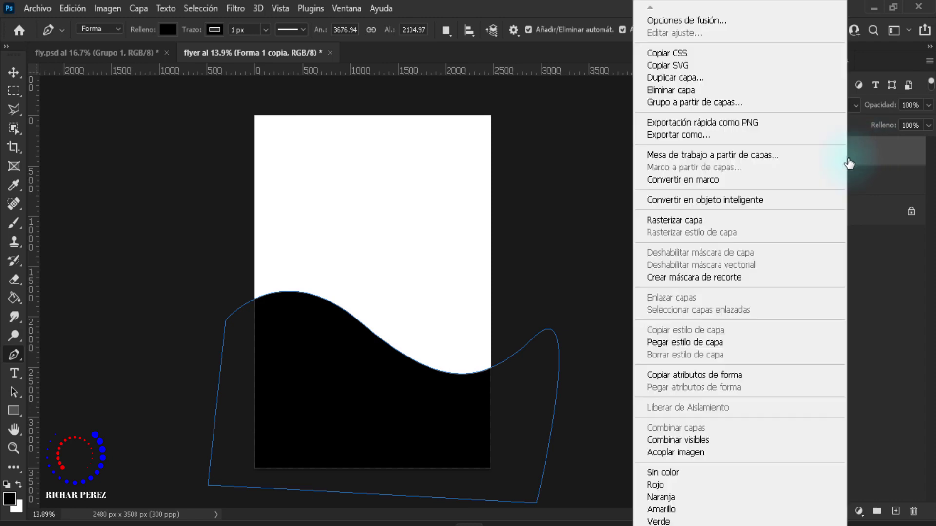
pyautogui.click(727, 22)
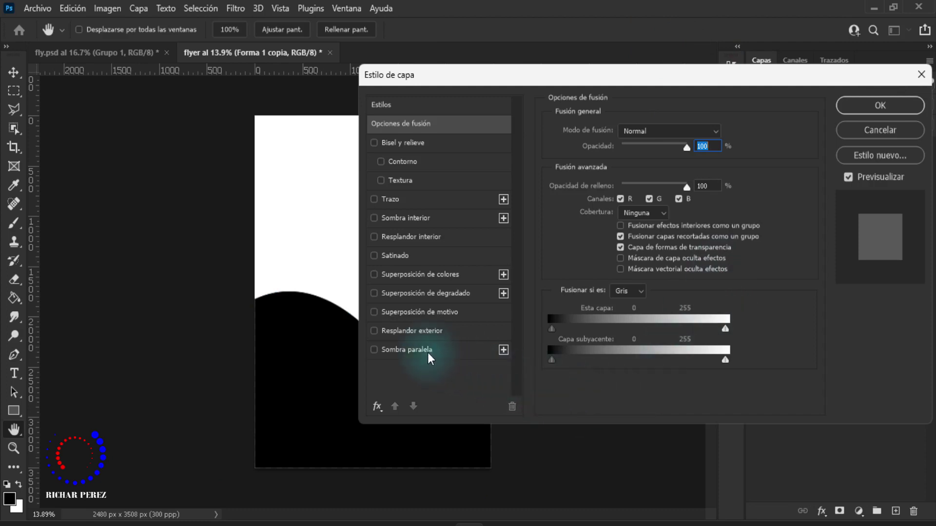
pyautogui.click(404, 279)
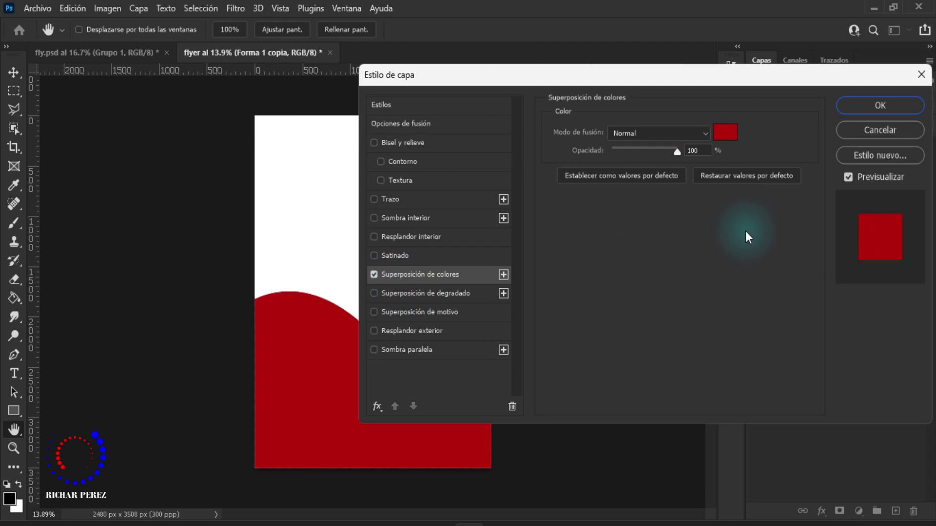
pyautogui.click(723, 133)
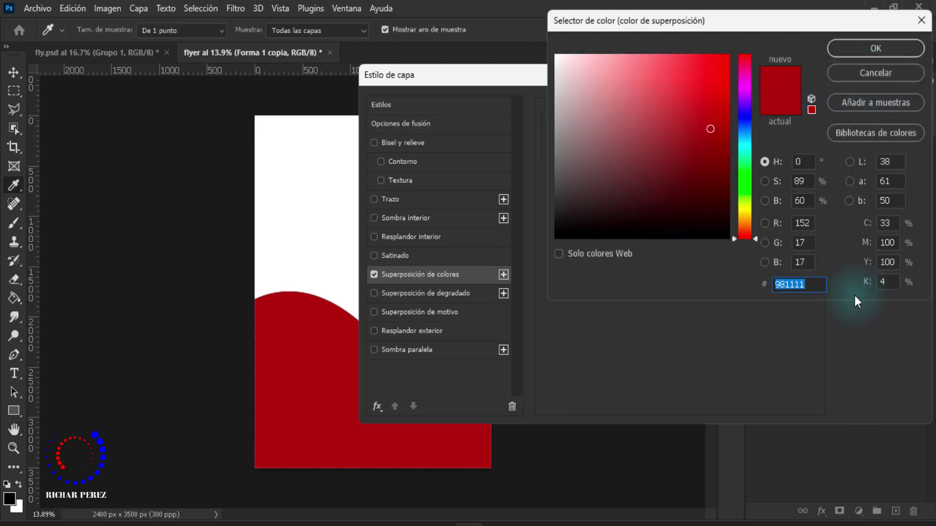
pyautogui.write('ff0000')
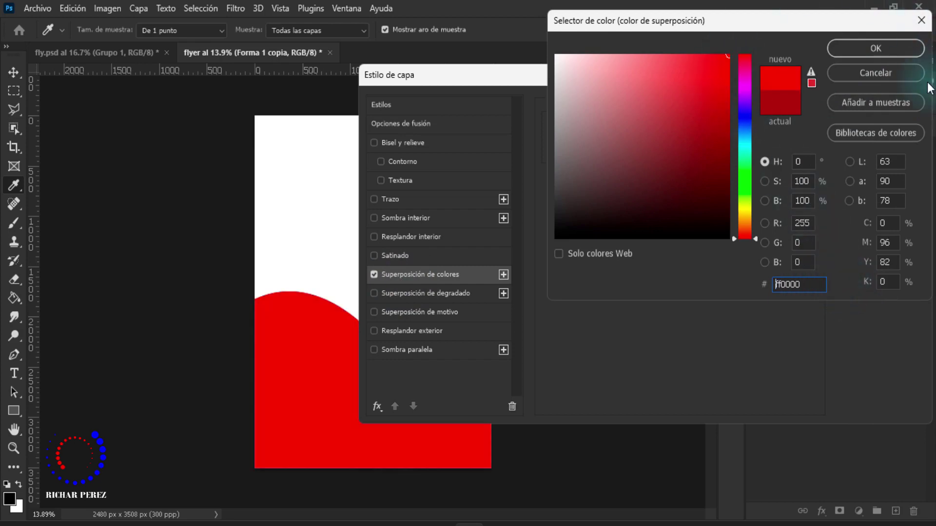
pyautogui.click(884, 50)
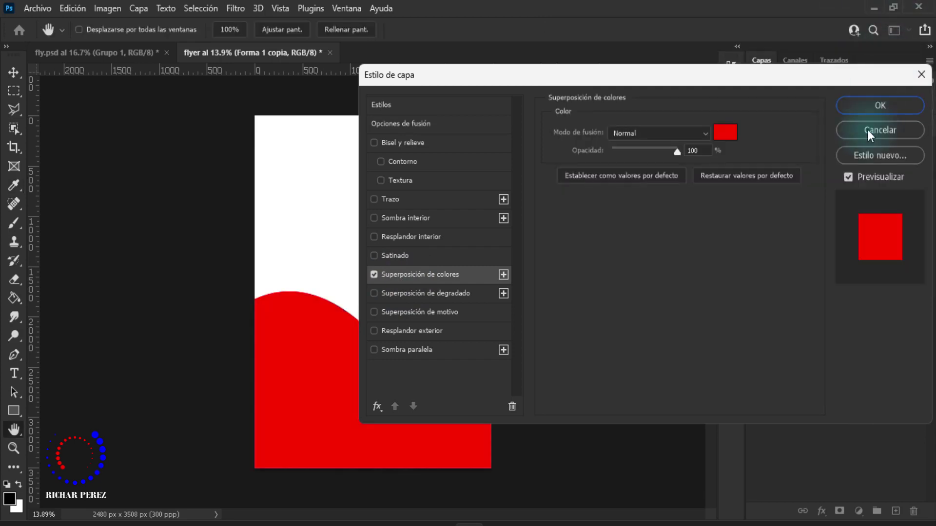
pyautogui.click(891, 109)
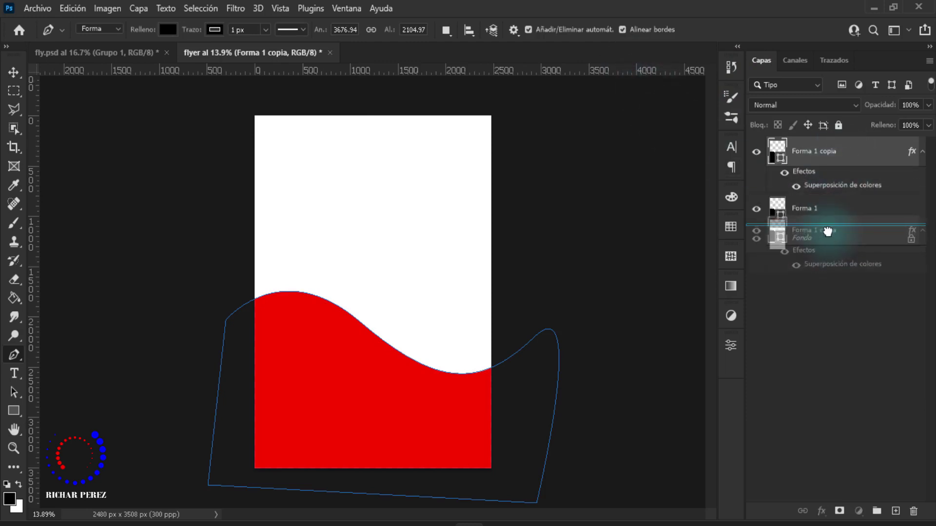
# Move the red copy below Forma 1 and raise it above the black wave.
pyautogui.moveTo(847, 156); pyautogui.dragTo(877, 231)
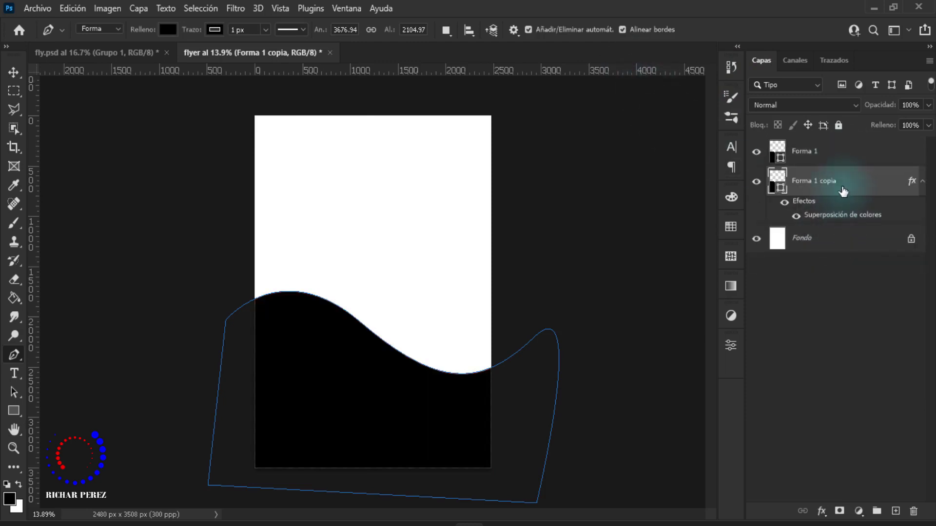
pyautogui.hotkey('ctrl', 't')
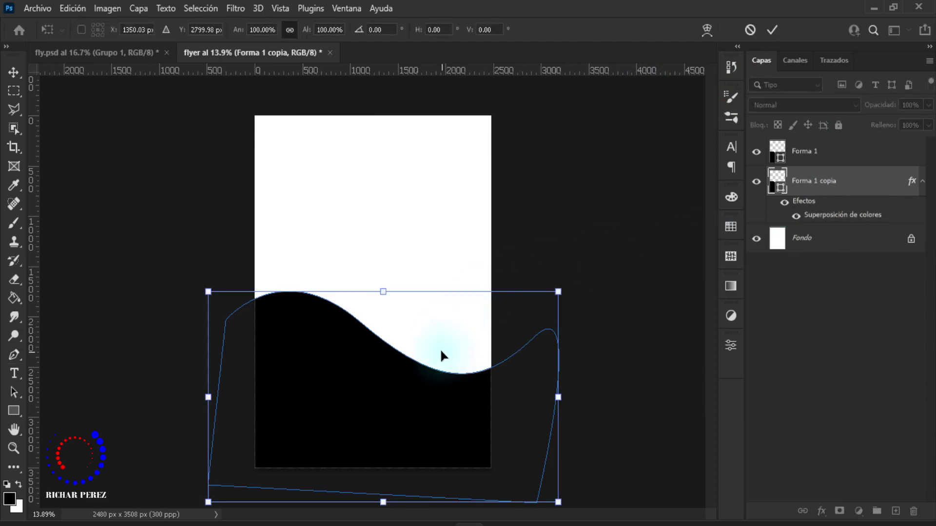
pyautogui.moveTo(440, 348); pyautogui.dragTo(449, 323)
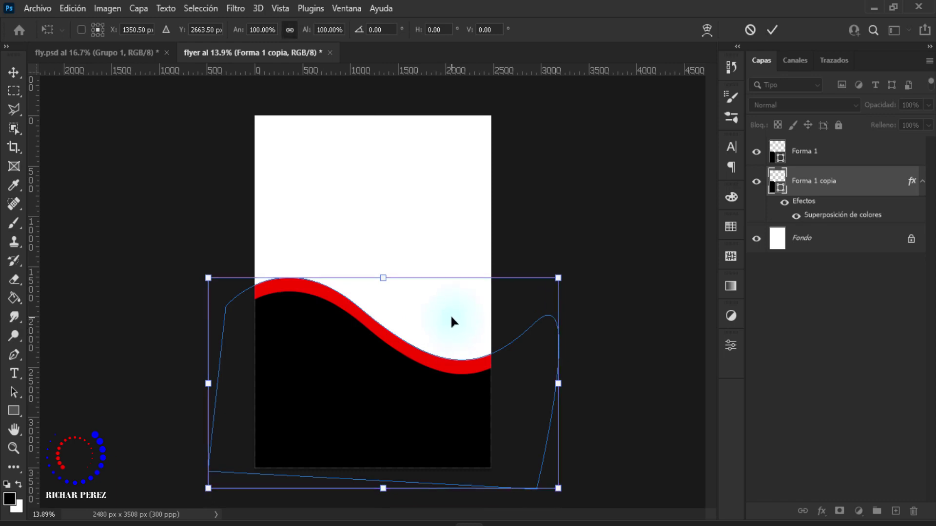
pyautogui.scroll(2, 449, 314)
pyautogui.moveTo(428, 308); pyautogui.dragTo(423, 302)
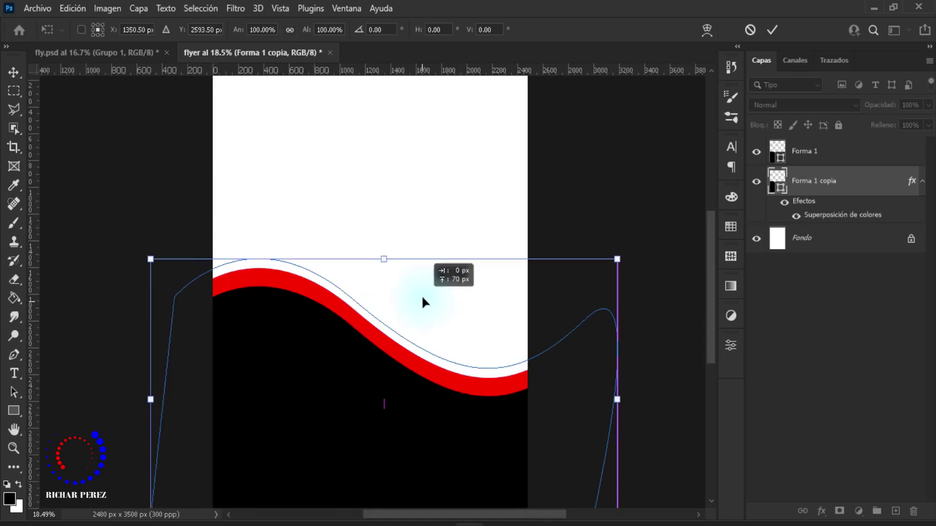
# Warp the red wave, lowering its left end and lifting its right, then nudge it down.
pyautogui.rightClick(230, 278)
pyautogui.click(263, 333)
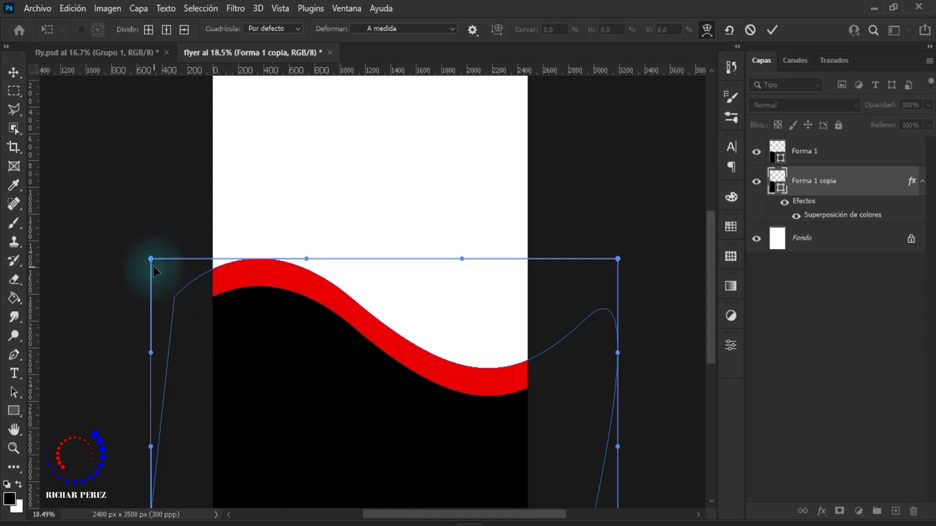
pyautogui.moveTo(151, 259); pyautogui.dragTo(154, 280)
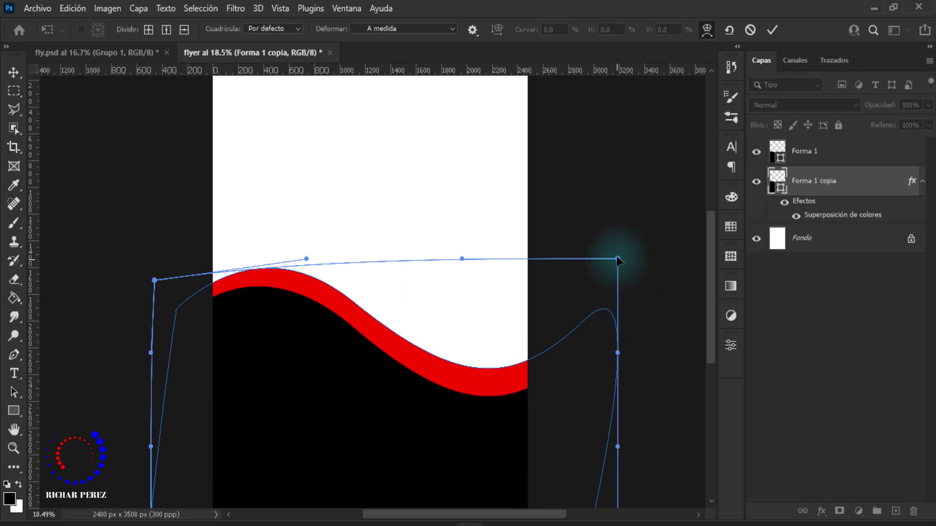
pyautogui.moveTo(618, 259); pyautogui.dragTo(604, 183)
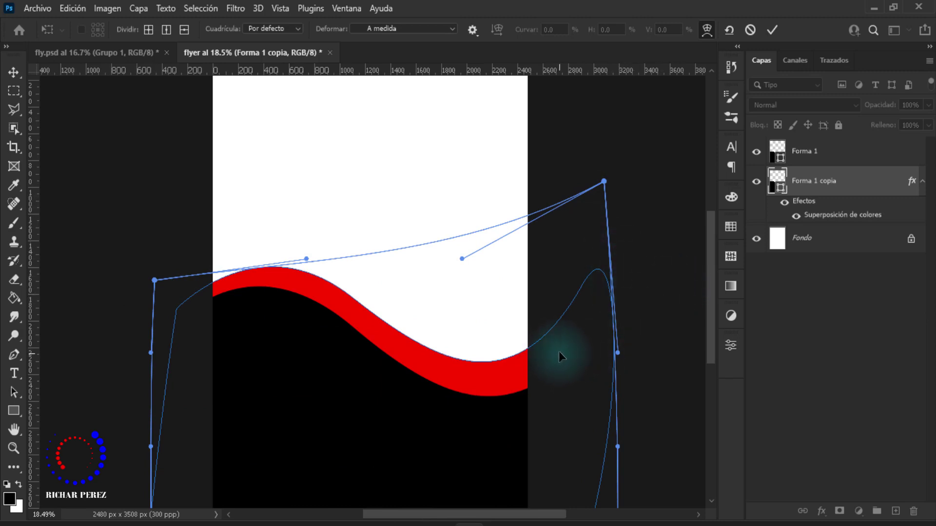
pyautogui.press('Return')
pyautogui.hotkey('ctrl', 't')
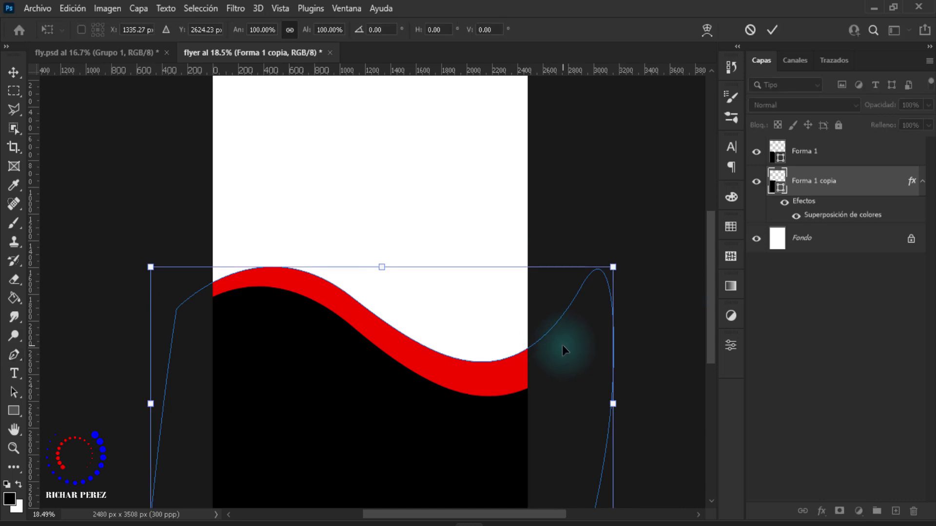
pyautogui.moveTo(566, 347); pyautogui.dragTo(563, 349)
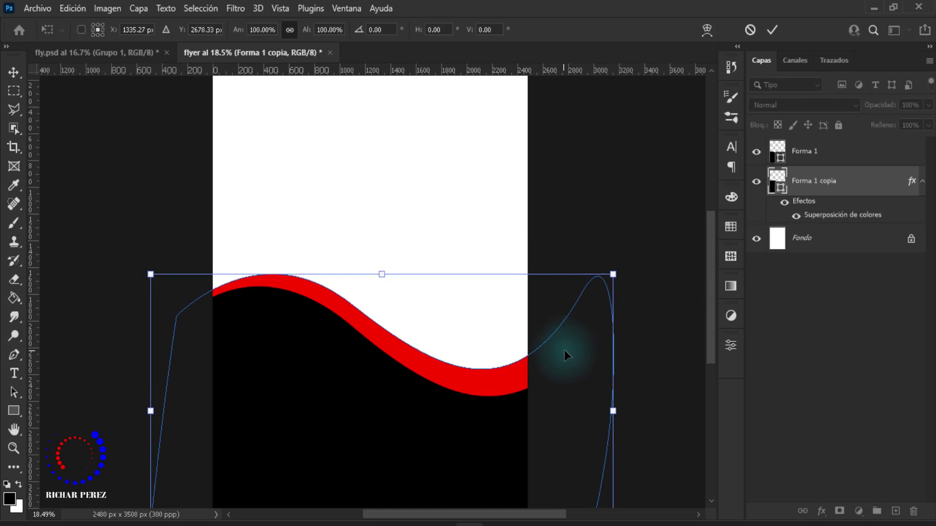
pyautogui.press('Return')
pyautogui.press('p')
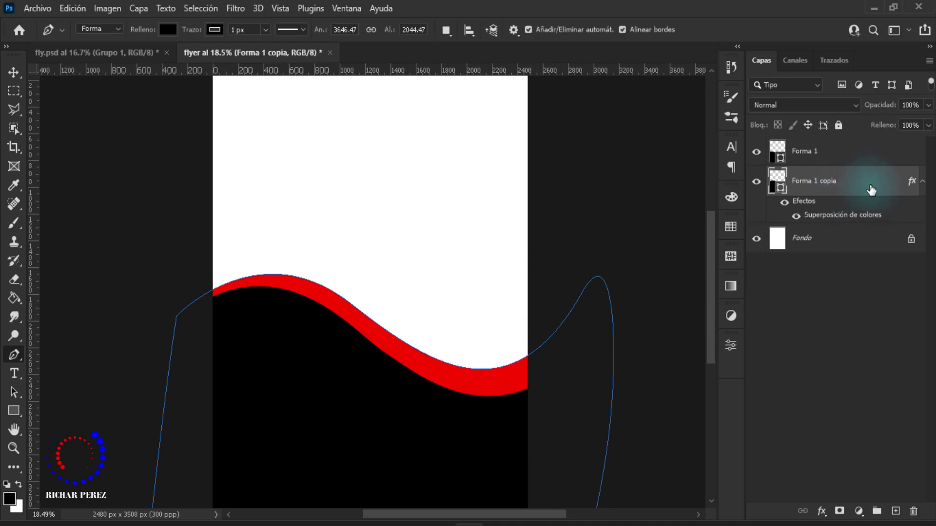
# Duplicate the red wave as Forma 1 copia 2 with a dark red #981111 Color Overlay.
pyautogui.hotkey('ctrl', 'j')
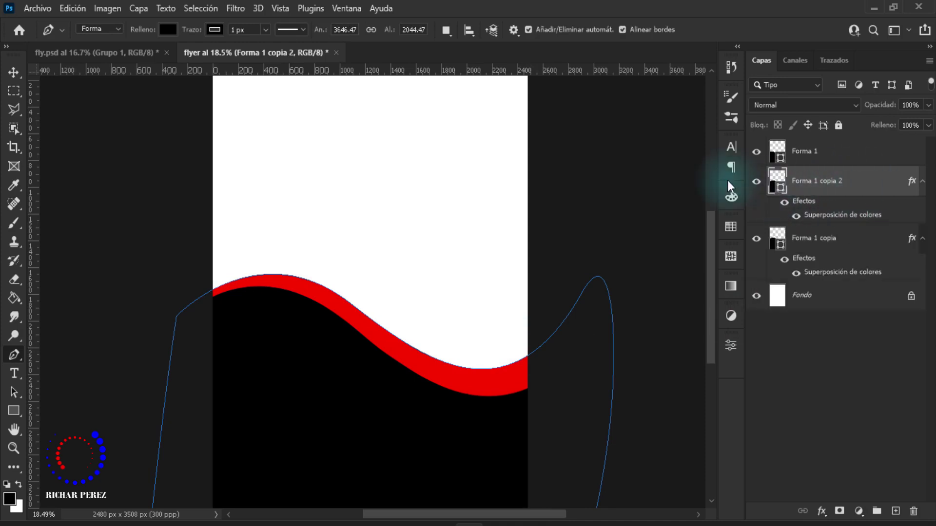
pyautogui.rightClick(841, 190)
pyautogui.click(690, 20)
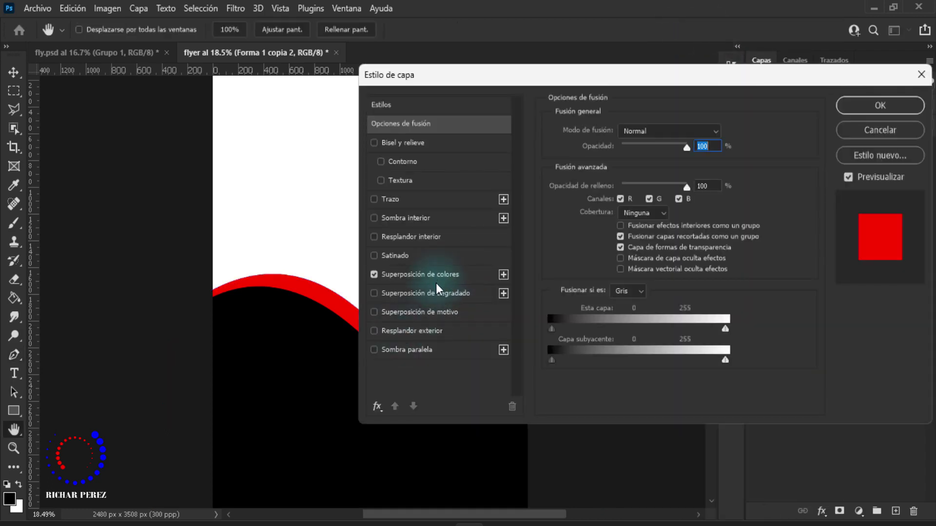
pyautogui.click(437, 275)
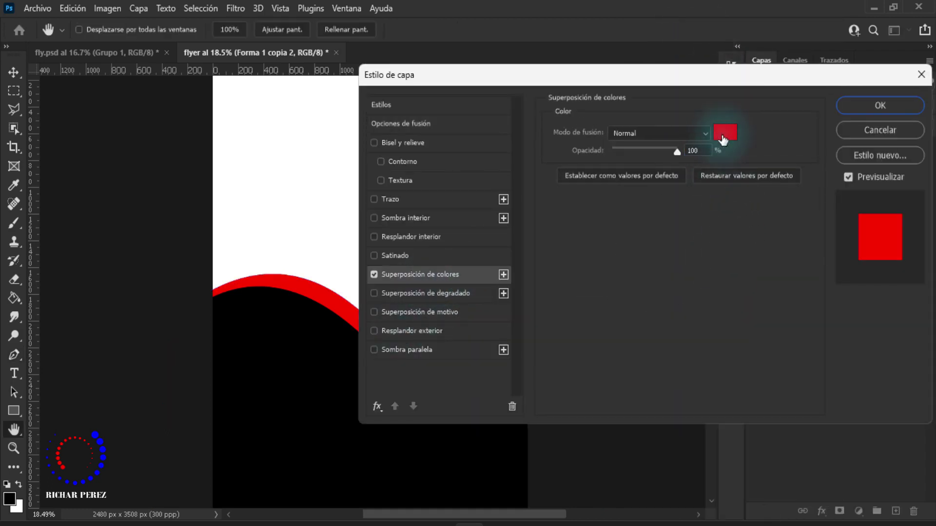
pyautogui.click(724, 131)
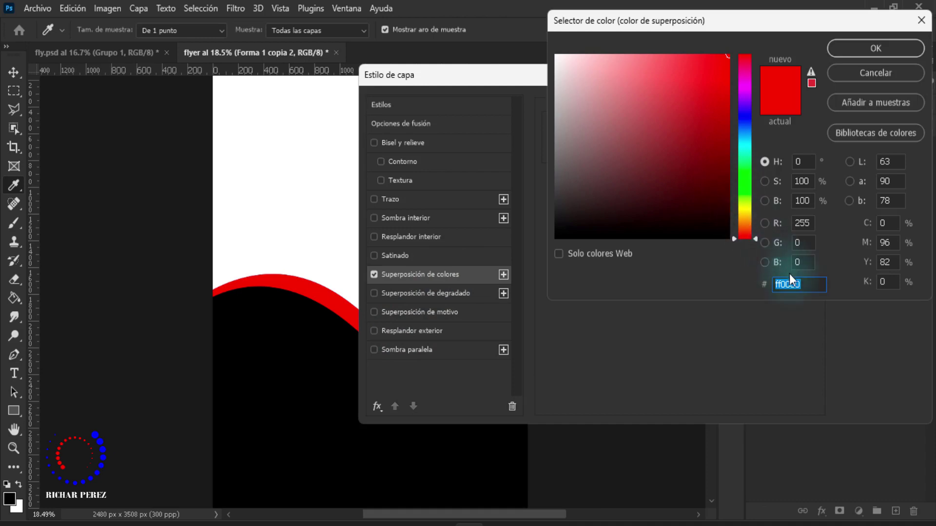
pyautogui.write('981111')
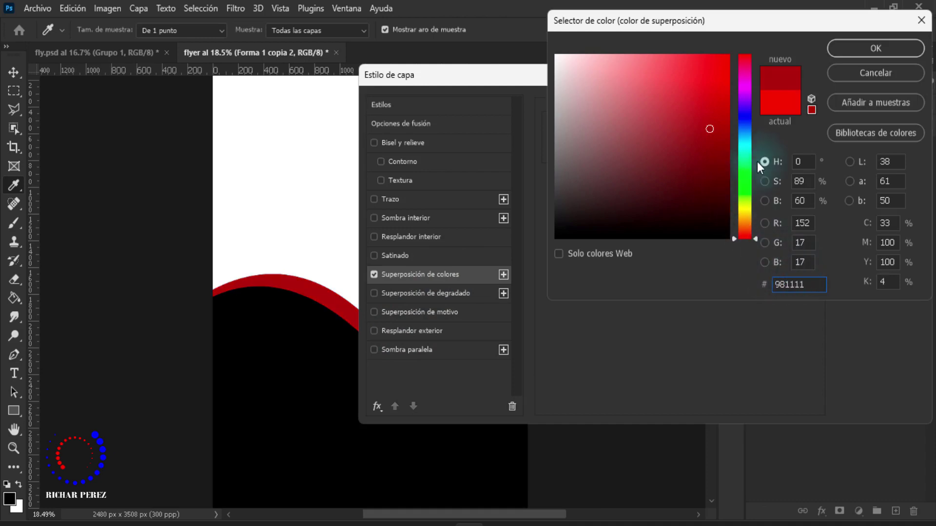
pyautogui.moveTo(822, 284); pyautogui.dragTo(772, 284)
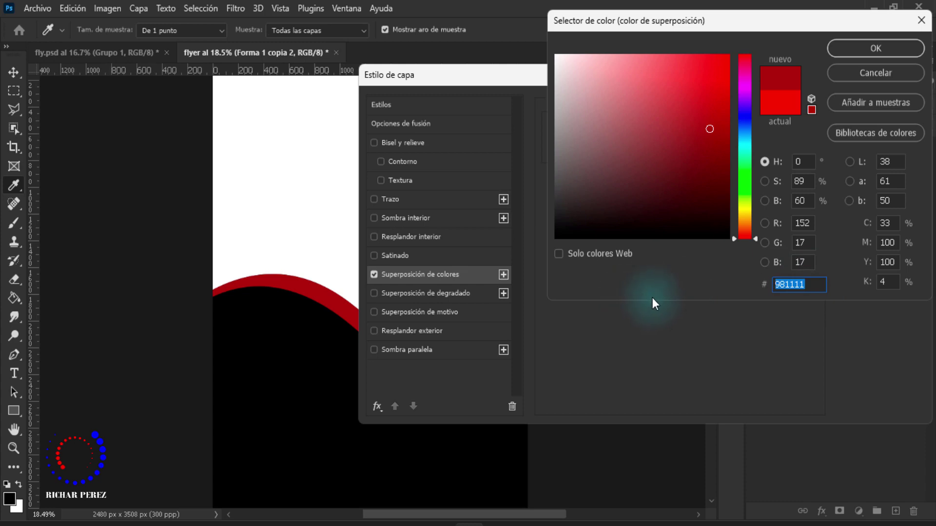
pyautogui.click(873, 51)
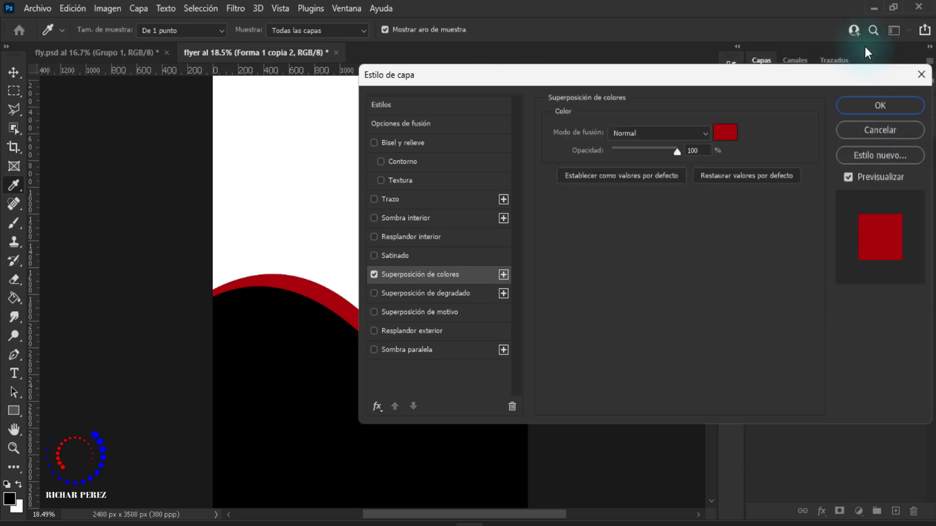
pyautogui.click(883, 103)
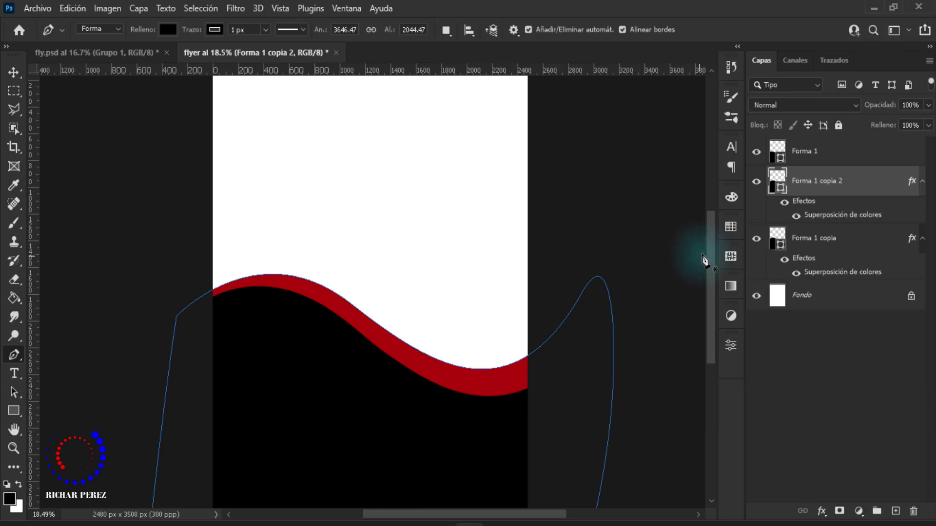
# Raise the dark red wave and stack it beneath the bright red one.
pyautogui.hotkey('ctrl', 't')
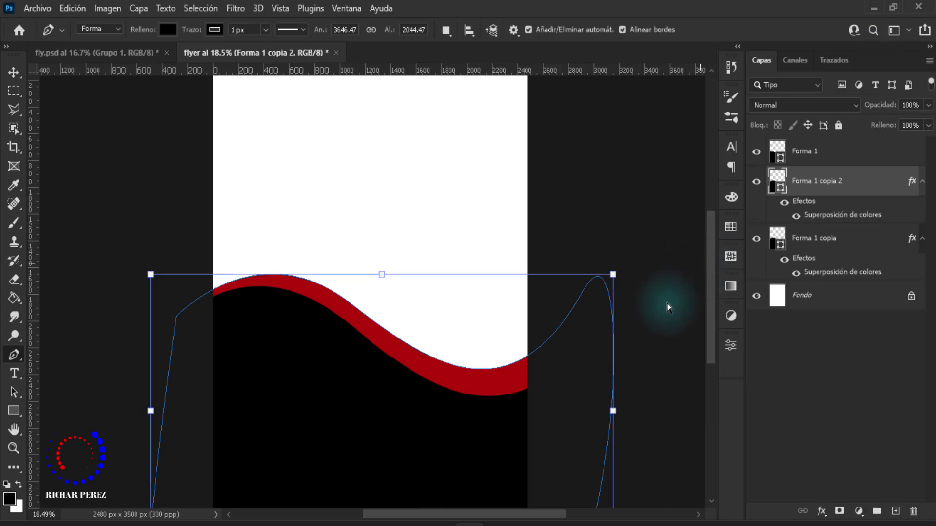
pyautogui.moveTo(501, 375); pyautogui.dragTo(490, 362)
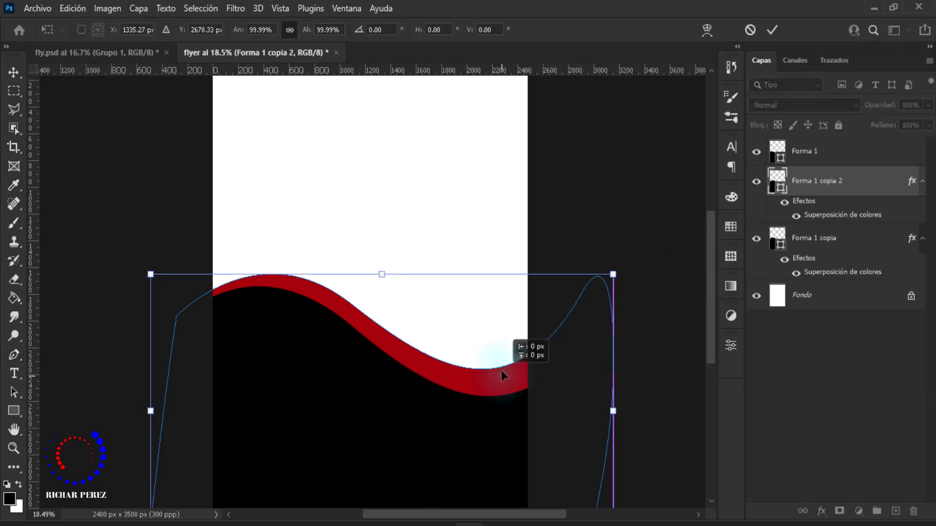
pyautogui.press('Return')
pyautogui.press('p')
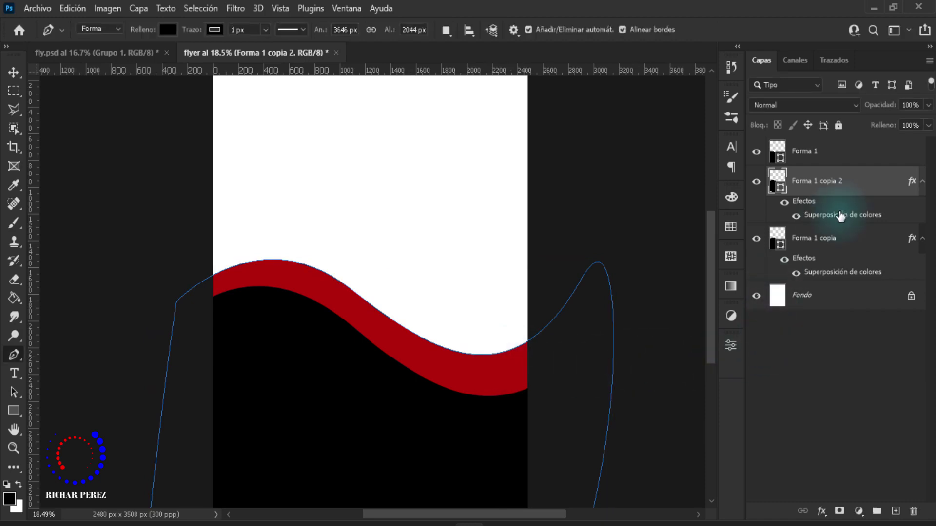
pyautogui.moveTo(852, 181); pyautogui.dragTo(830, 277)
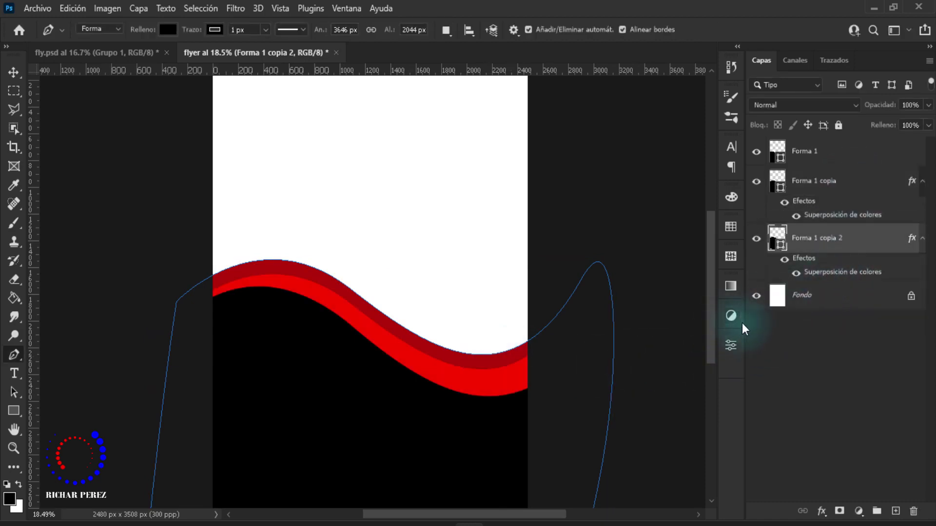
# Tilt the dark red wave by lowering its right end, and nudge it down.
pyautogui.hotkey('ctrl', 't')
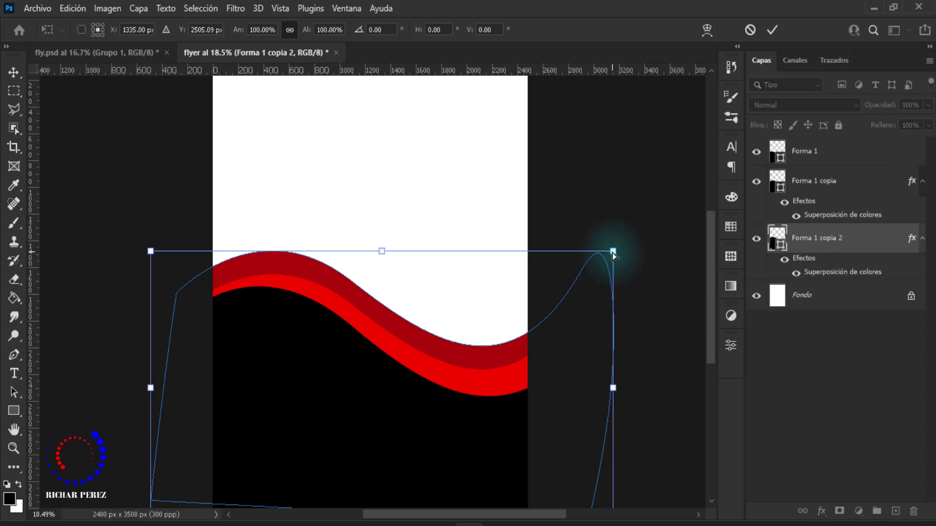
pyautogui.moveTo(613, 252)
pyautogui.mouseDown()
pyautogui.moveTo(615, 275)
pyautogui.moveTo(605, 257)
pyautogui.moveTo(610, 268)
pyautogui.mouseUp()
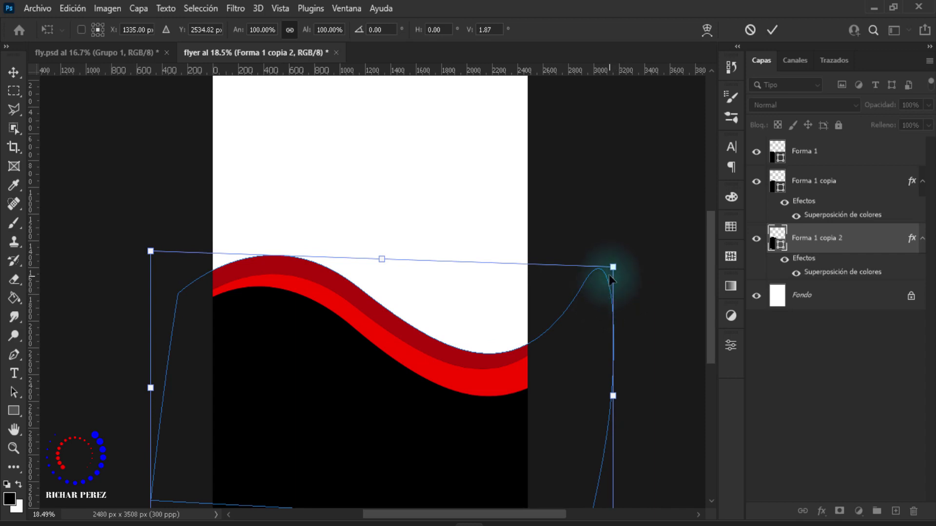
pyautogui.moveTo(589, 294); pyautogui.dragTo(586, 298)
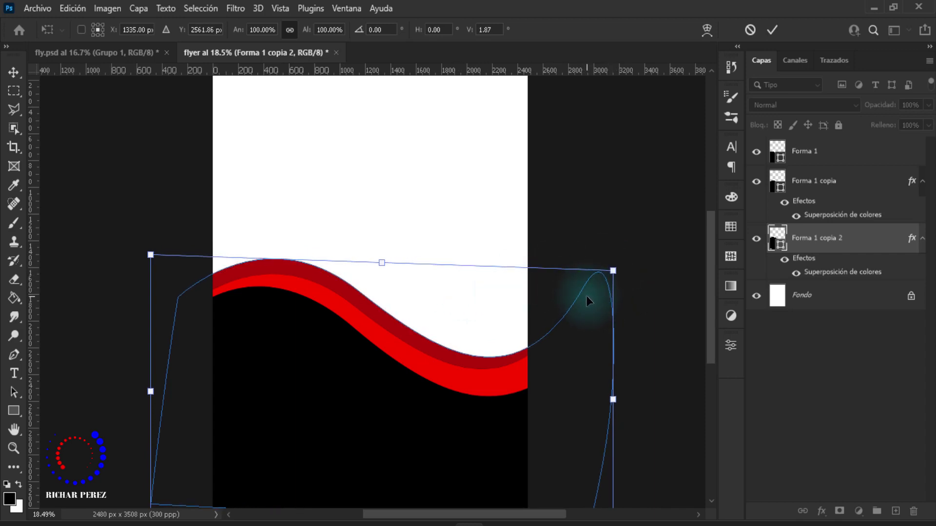
pyautogui.press('Return')
pyautogui.press('p')
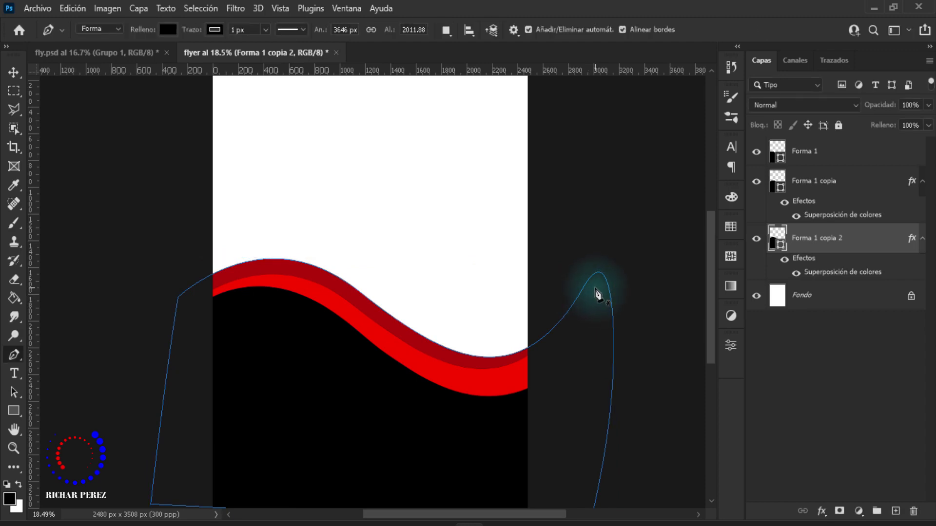
# Select the black shape and toggle wave layer visibility to check the stacking.
pyautogui.scroll(-3, 574, 334)
pyautogui.scroll(2, 455, 359)
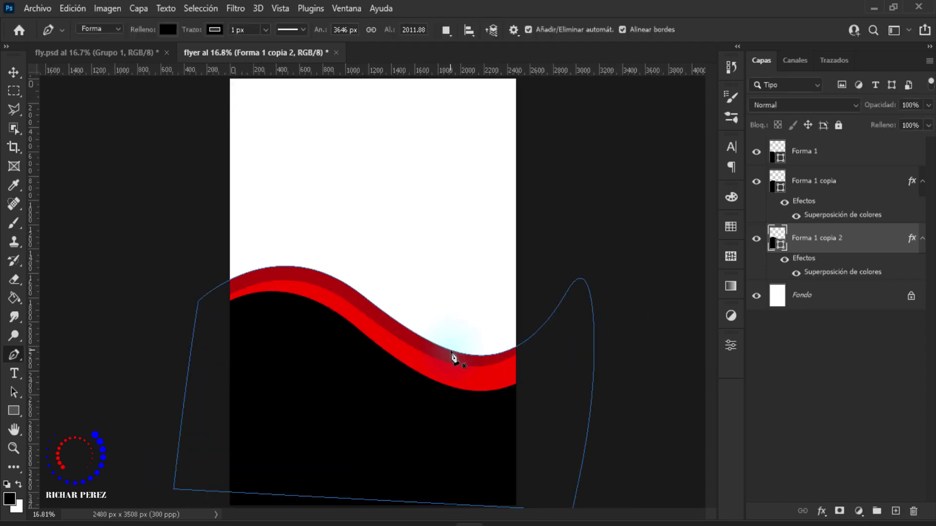
pyautogui.press('v')
pyautogui.click(390, 391)
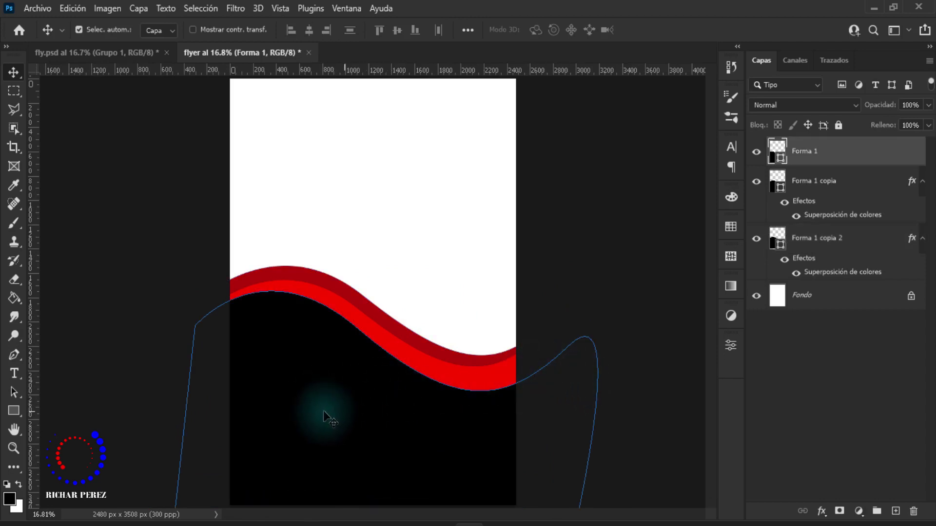
pyautogui.click(756, 181)
pyautogui.click(756, 182)
pyautogui.click(756, 152)
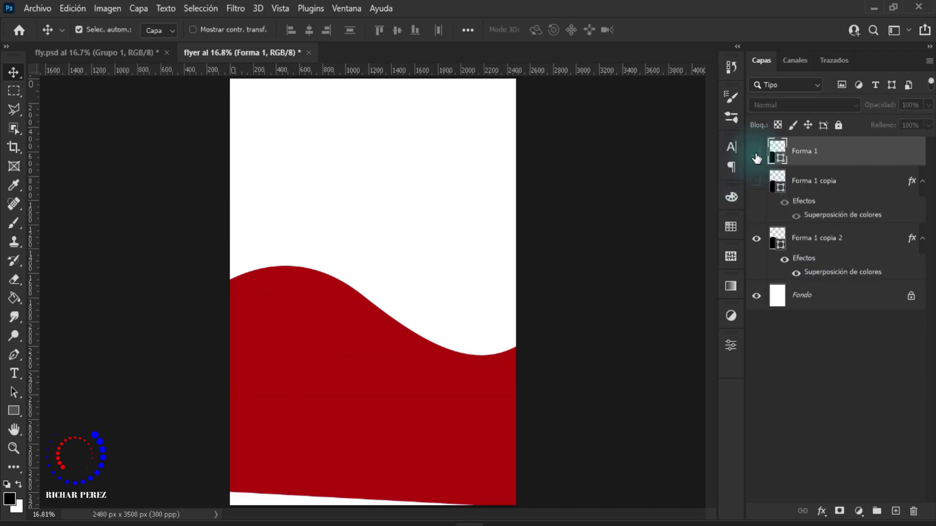
pyautogui.click(756, 182)
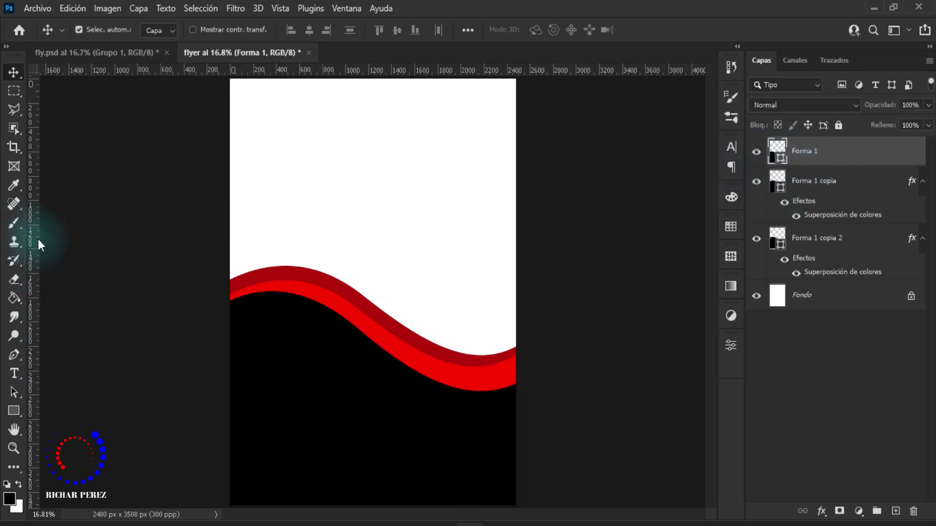
pyautogui.click(14, 355)
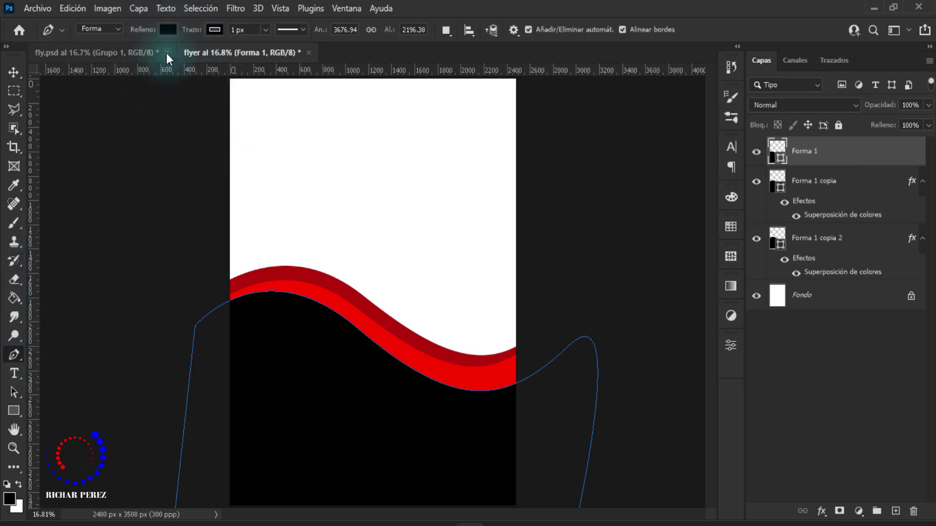
# Change the Forma 1 fill from black to dark charcoal #232527.
pyautogui.click(168, 30)
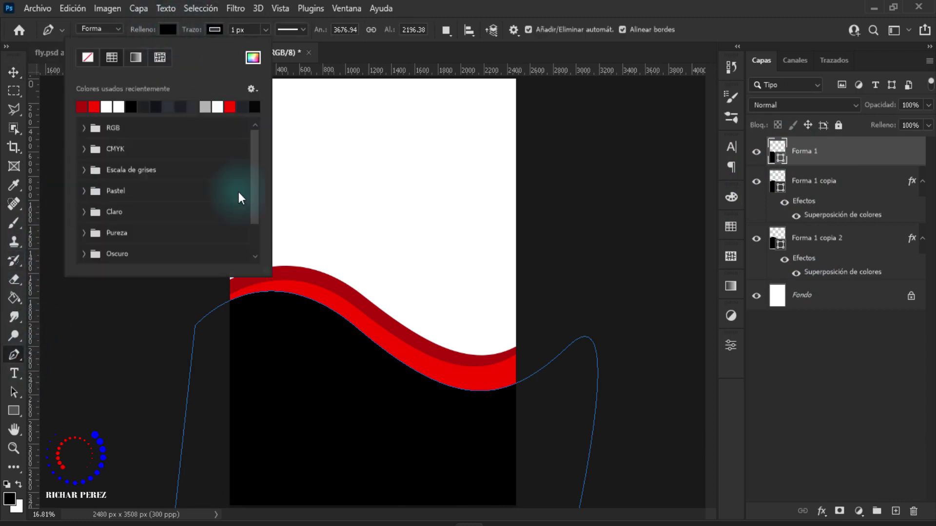
pyautogui.click(253, 58)
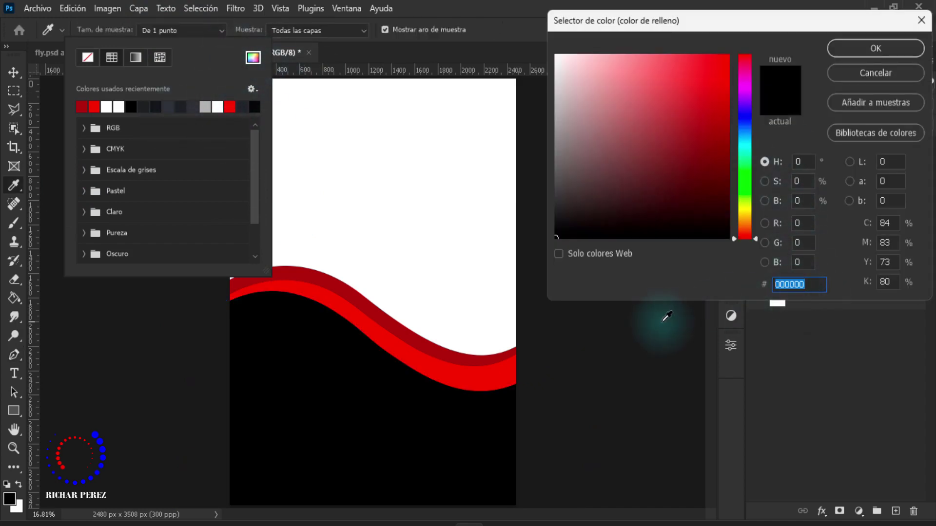
pyautogui.write('23')
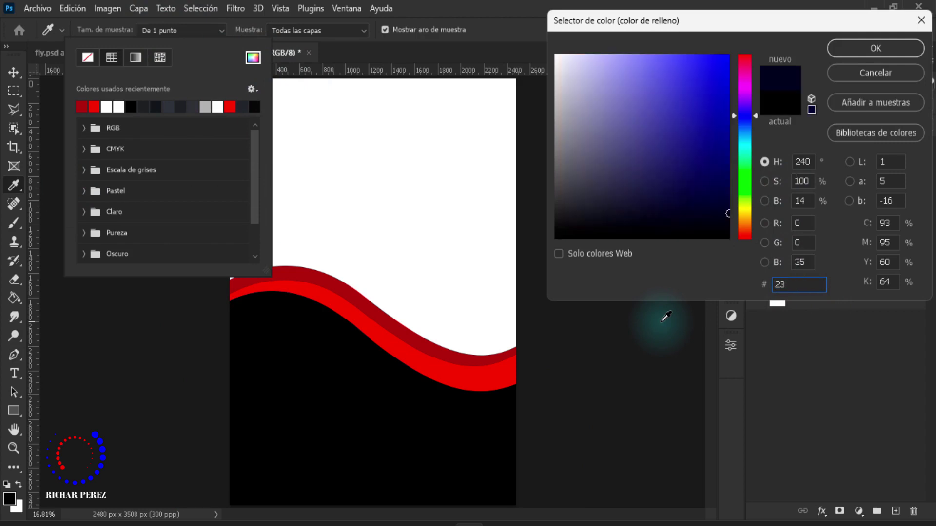
pyautogui.write('25')
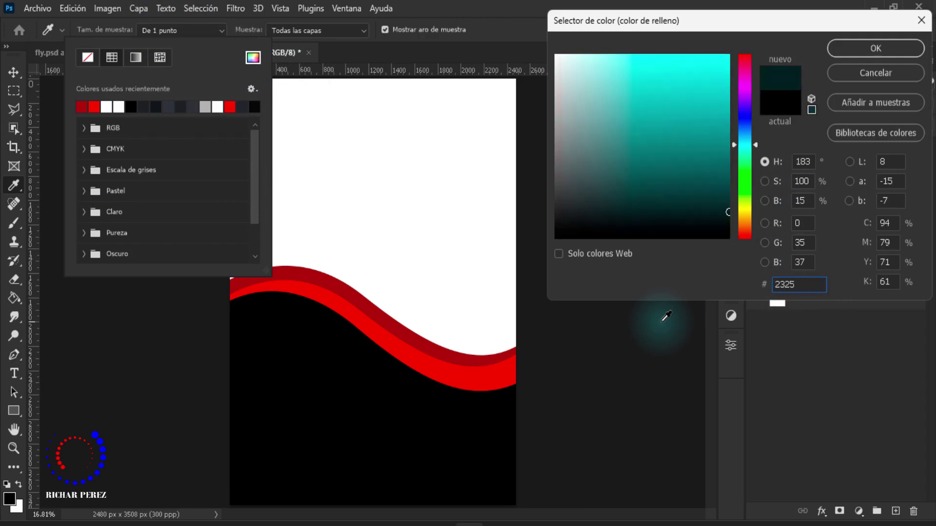
pyautogui.write('27')
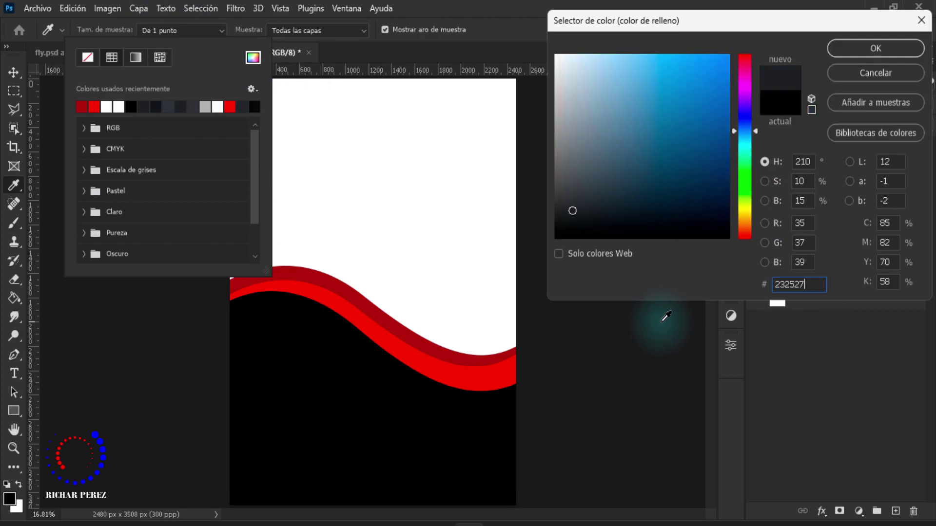
pyautogui.click(879, 50)
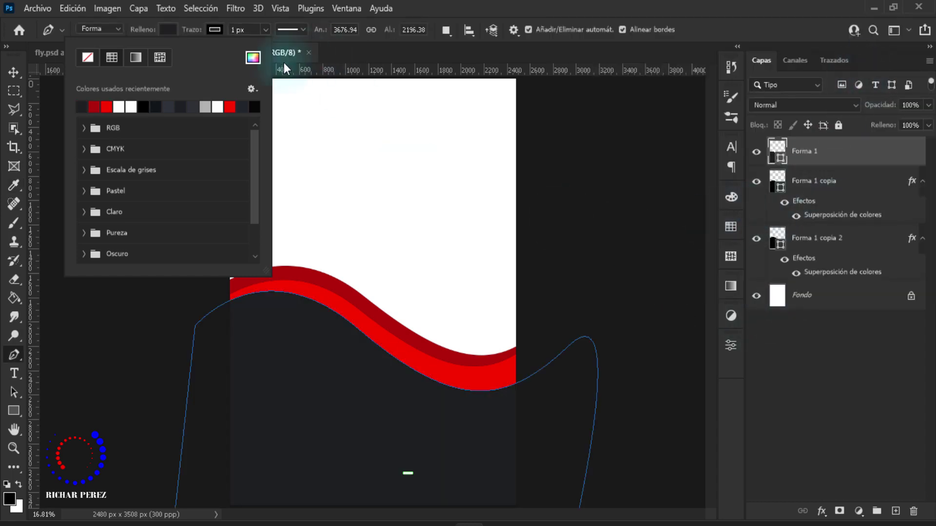
pyautogui.click(835, 163)
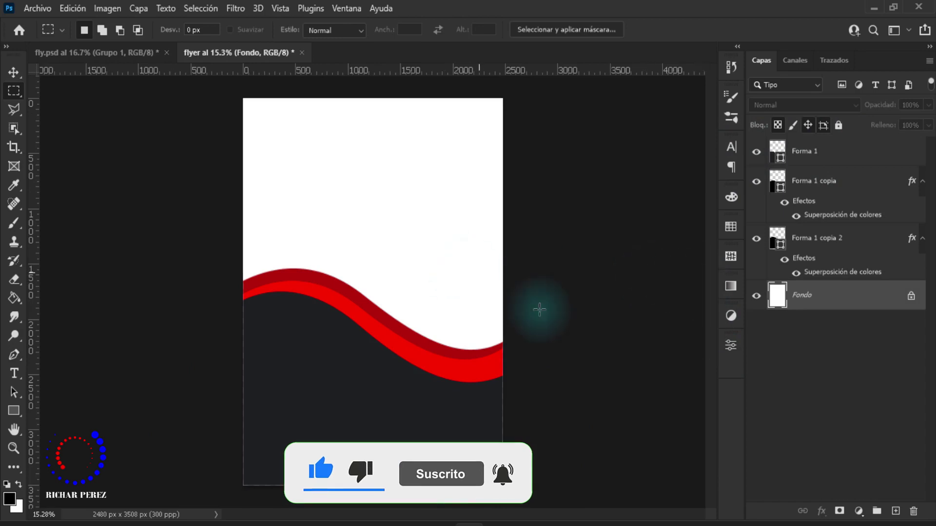
# Place the woman-3567588 photo into the flyer as an embedded image.
pyautogui.click(38, 9)
pyautogui.click(140, 322)
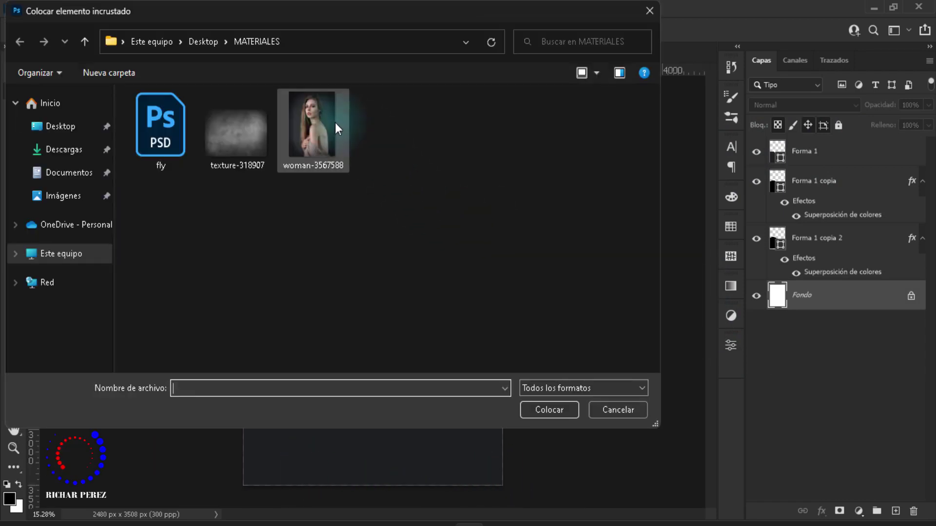
pyautogui.click(335, 122)
pyautogui.click(547, 410)
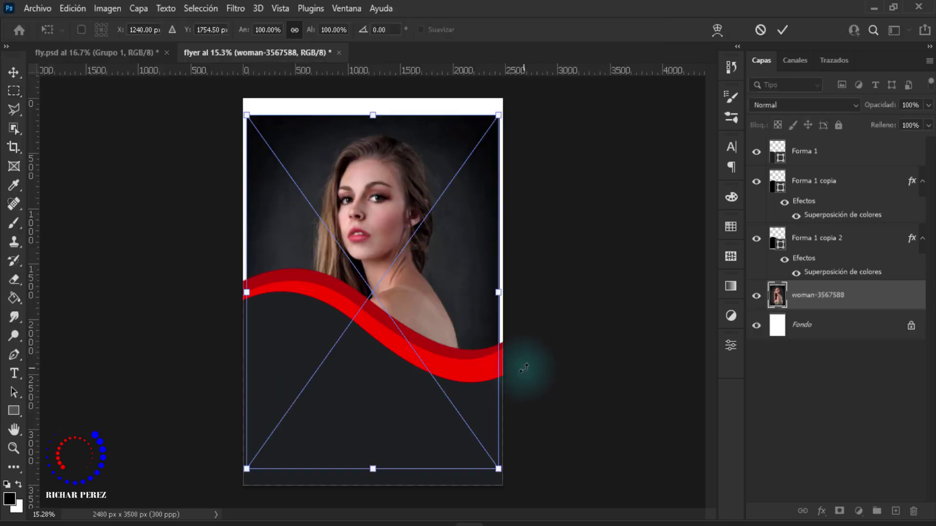
# Scale the model photo and align it to the top and right edges, then select the wave layers.
pyautogui.moveTo(246, 292); pyautogui.dragTo(301, 292)
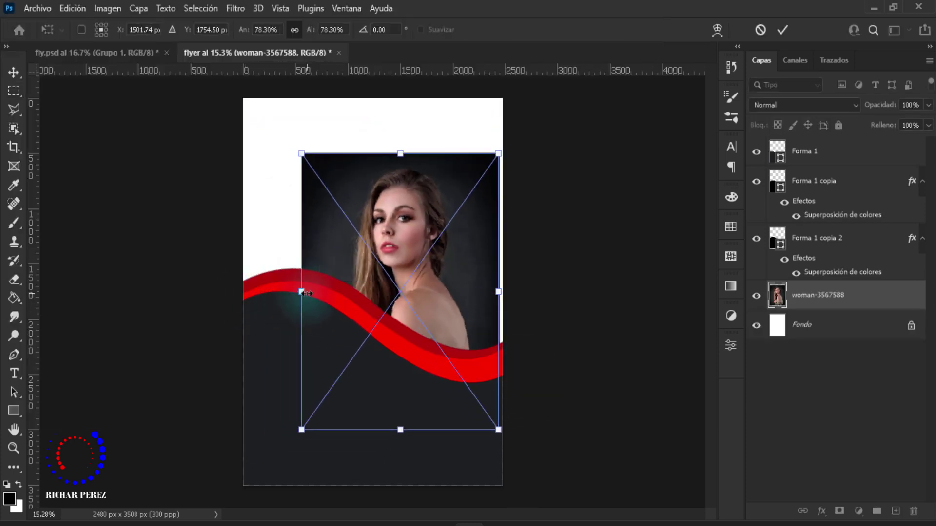
pyautogui.moveTo(381, 311); pyautogui.dragTo(390, 264)
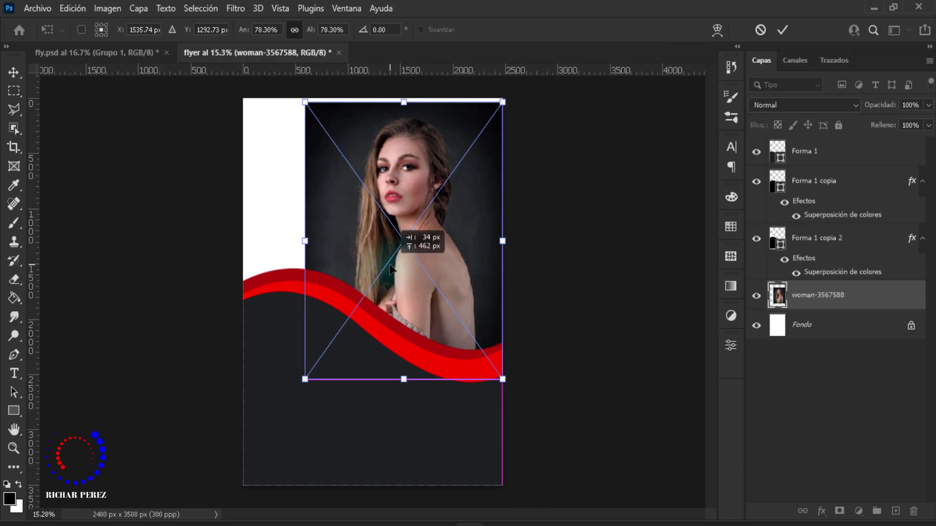
pyautogui.moveTo(404, 375); pyautogui.dragTo(408, 369)
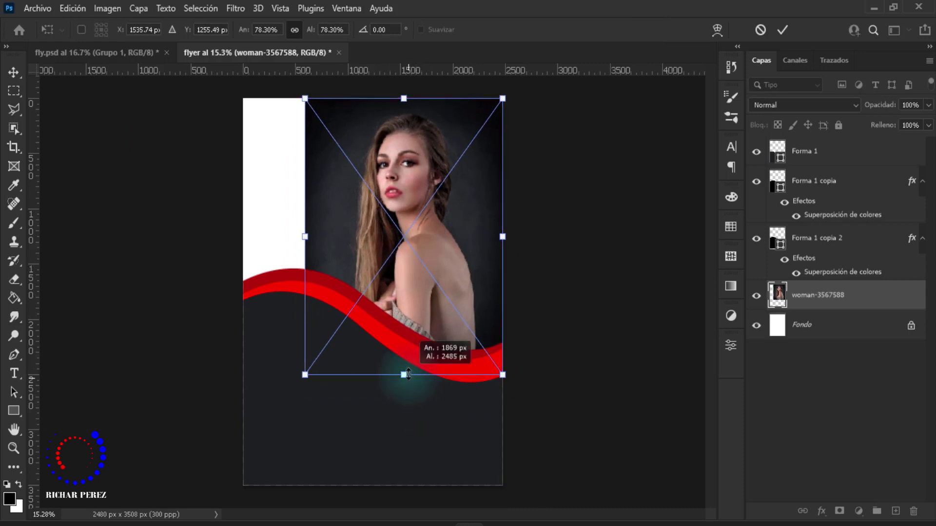
pyautogui.moveTo(406, 336); pyautogui.dragTo(416, 337)
pyautogui.press('m')
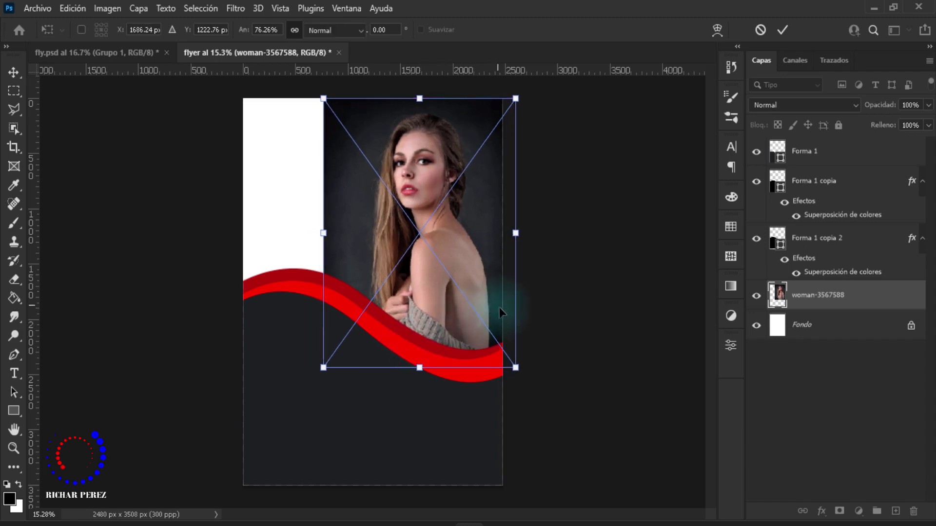
pyautogui.click(827, 241)
pyautogui.keyDown('shift'); pyautogui.click(833, 151); pyautogui.keyUp('shift')
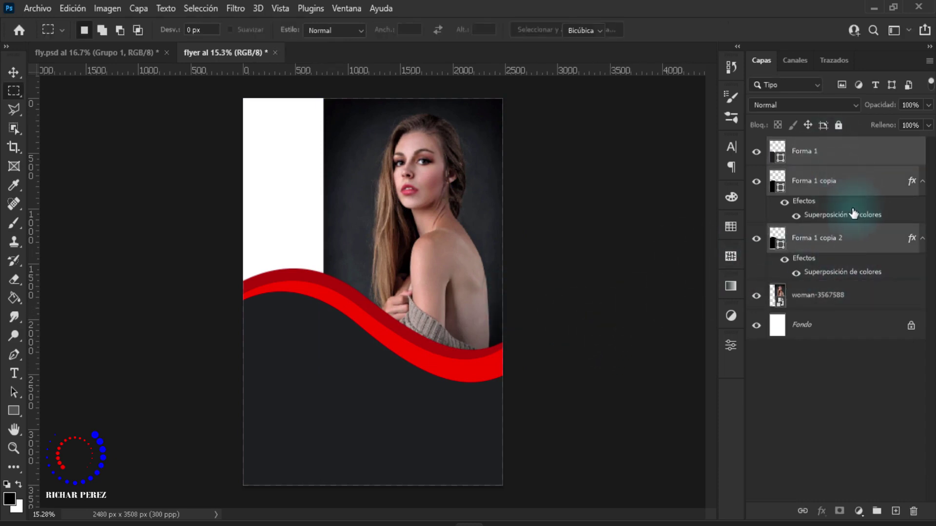
# Nudge the selected red wave layers slightly lower.
pyautogui.hotkey('ctrl', 't')
pyautogui.hotkey('shift', 'Down')
pyautogui.hotkey('shift', 'Down')
pyautogui.hotkey('shift', 'Down')
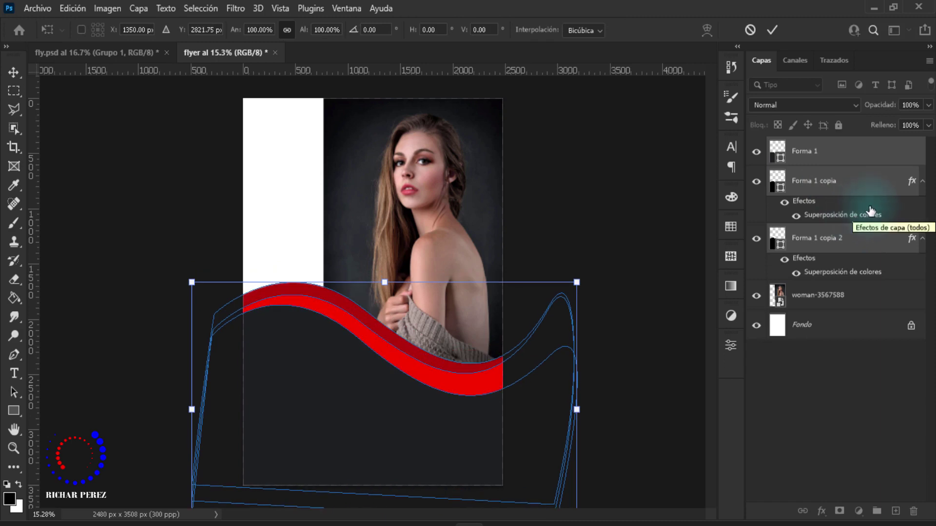
pyautogui.press('Return')
# Enlarge the model photo to 78.30% by dragging its bottom edge down.
pyautogui.click(803, 295)
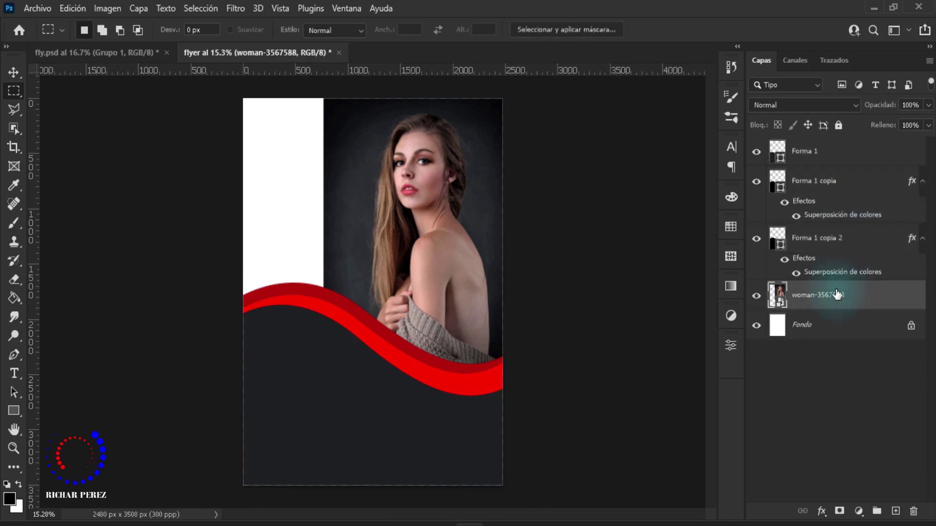
pyautogui.hotkey('ctrl', 't')
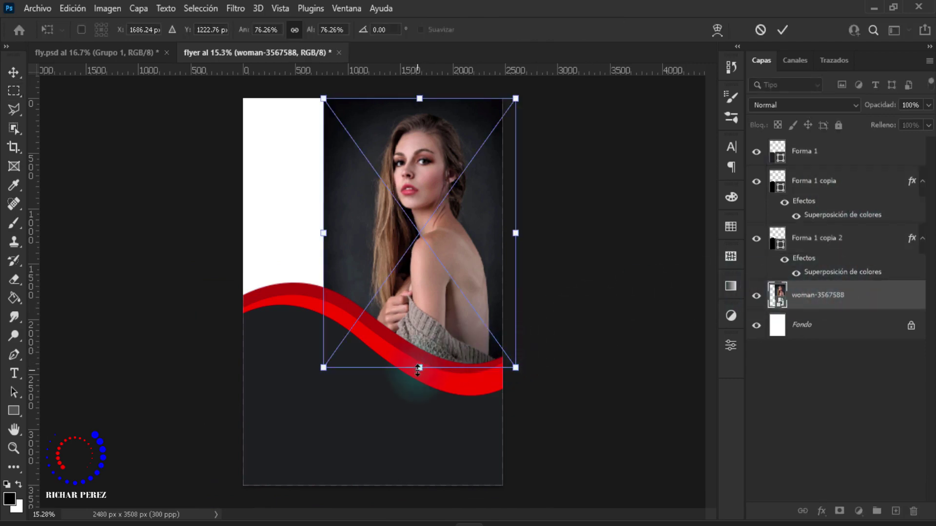
pyautogui.moveTo(417, 369); pyautogui.dragTo(419, 373)
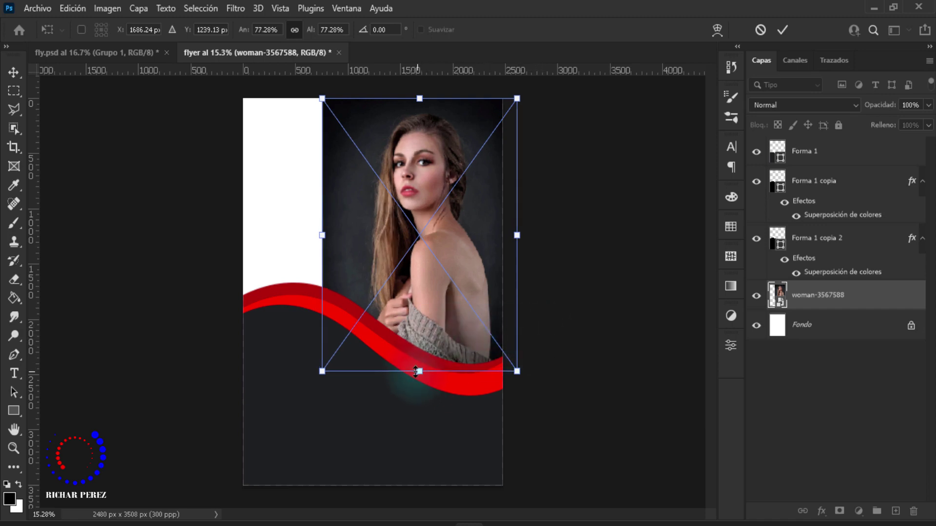
pyautogui.moveTo(415, 373); pyautogui.dragTo(417, 377)
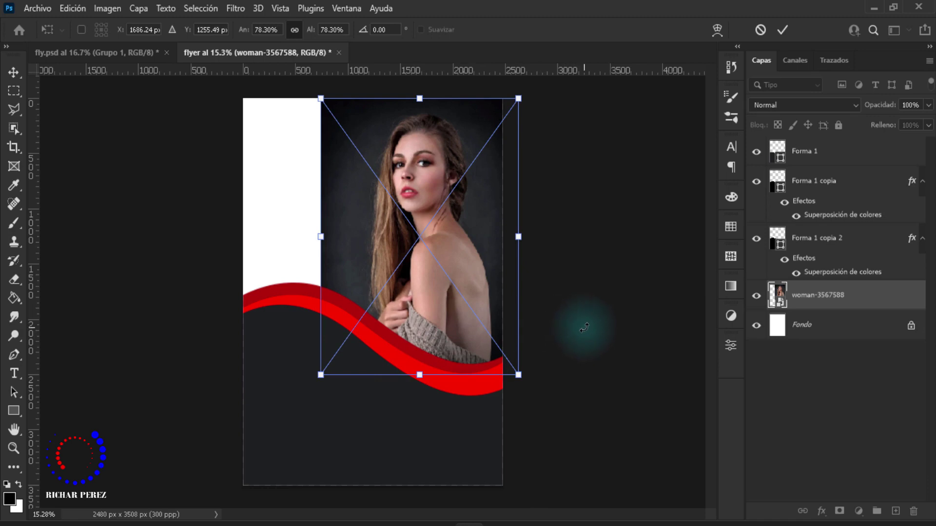
pyautogui.press('Return')
pyautogui.press('m')
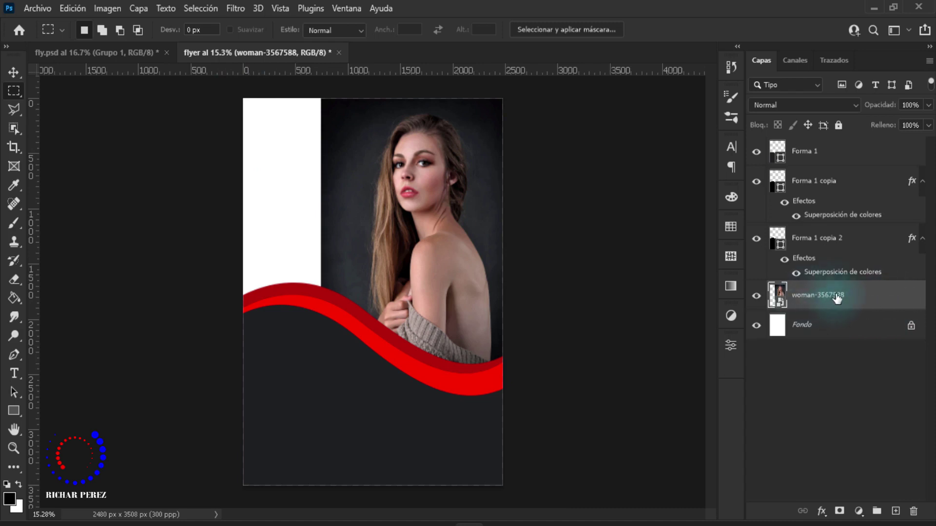
# Rasterize the model photo layer.
pyautogui.click(756, 295)
pyautogui.rightClick(850, 299)
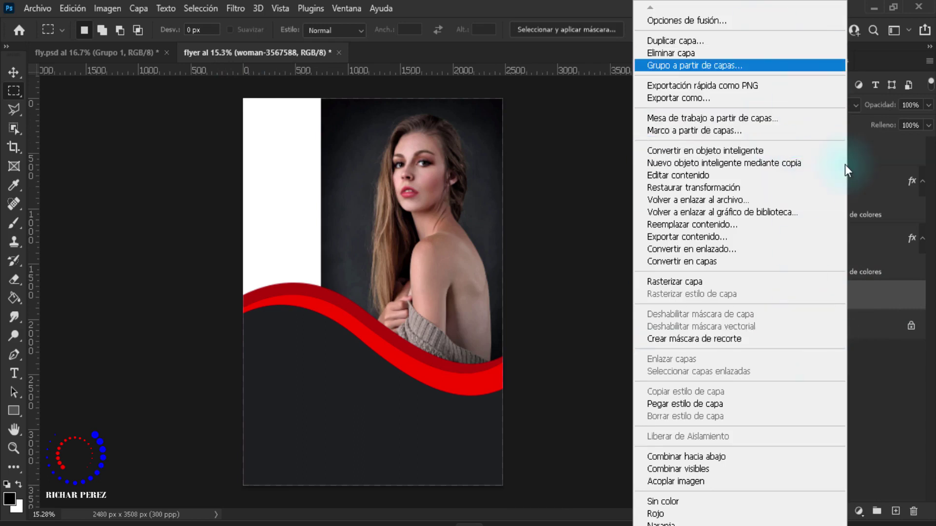
pyautogui.click(698, 283)
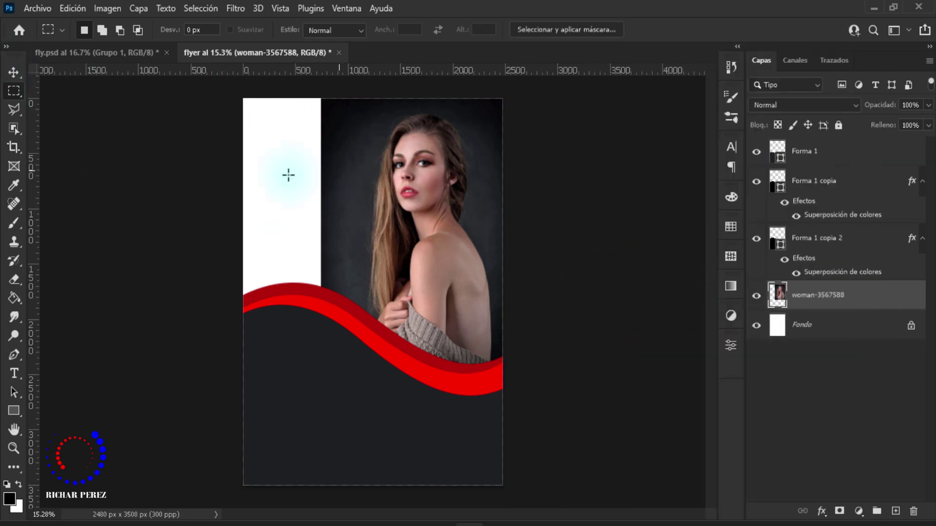
# Replace the white strip on the left with a Content-Aware fill, then deselect.
pyautogui.rightClick(14, 92)
pyautogui.click(97, 91)
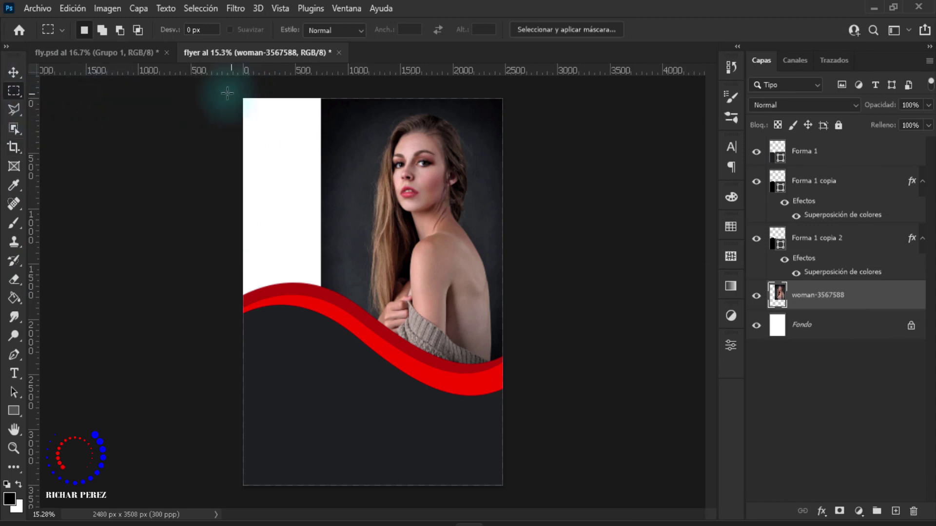
pyautogui.moveTo(244, 98)
pyautogui.mouseDown()
pyautogui.moveTo(342, 307)
pyautogui.moveTo(345, 486)
pyautogui.mouseUp()
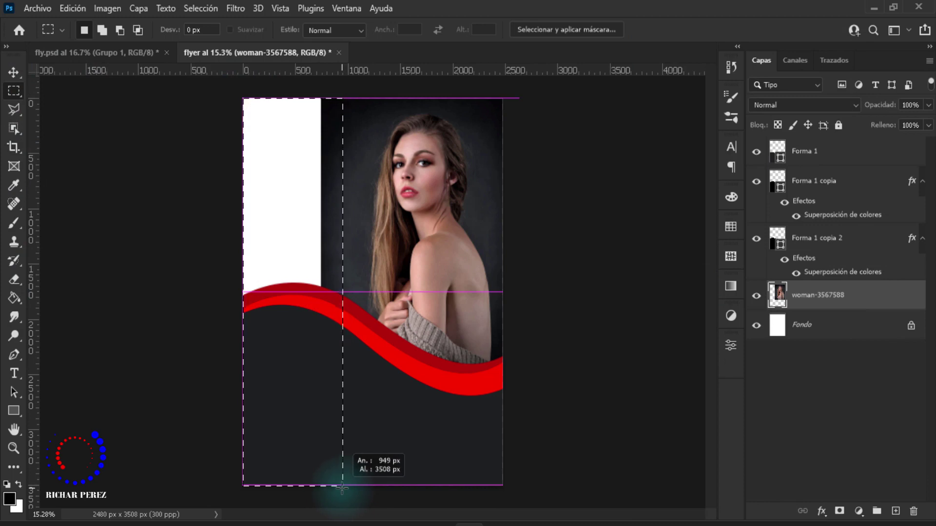
pyautogui.moveTo(346, 485); pyautogui.dragTo(345, 487)
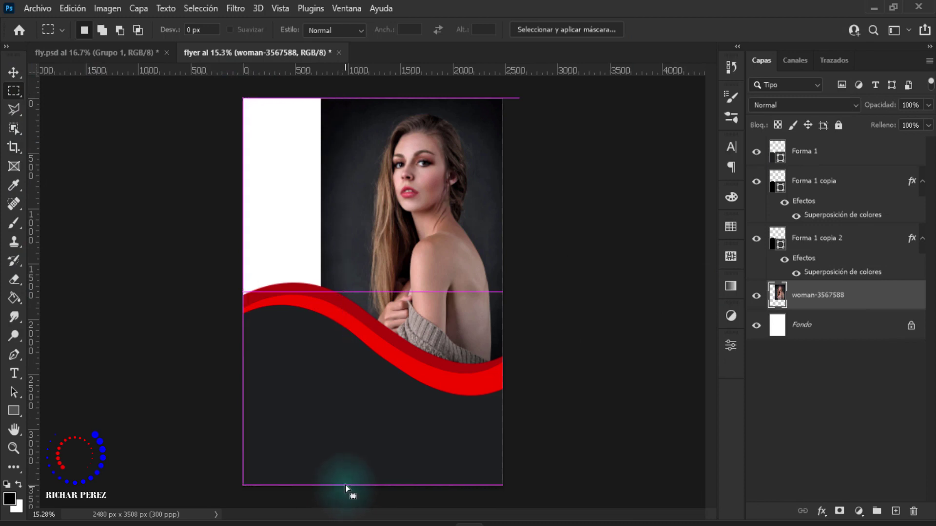
pyautogui.click(72, 8)
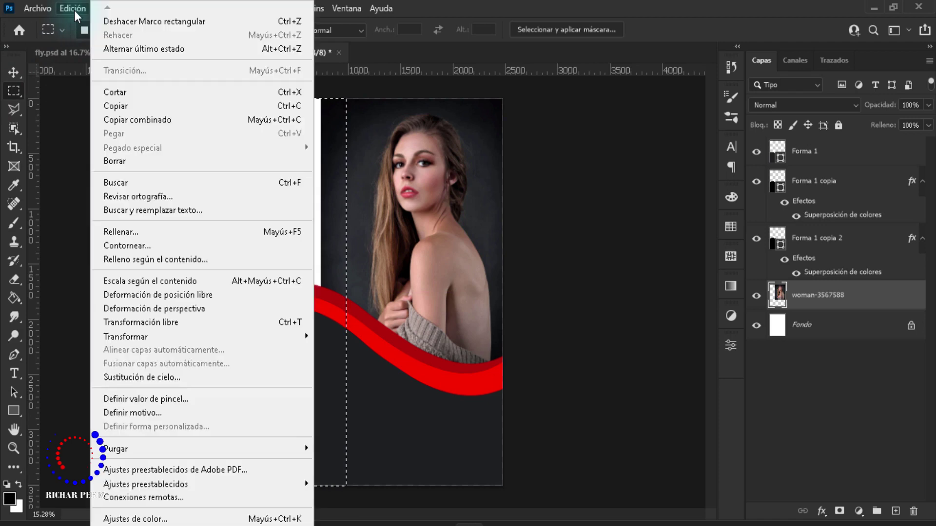
pyautogui.click(122, 232)
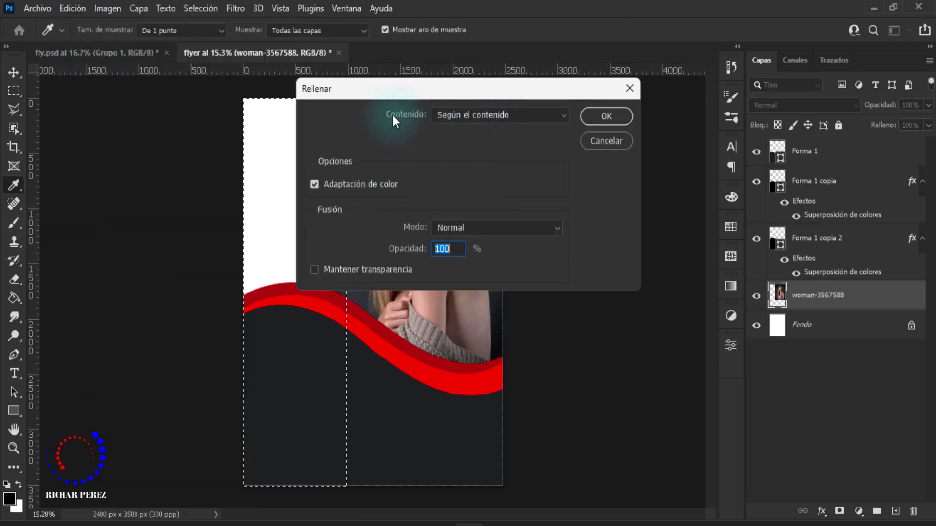
pyautogui.click(482, 113)
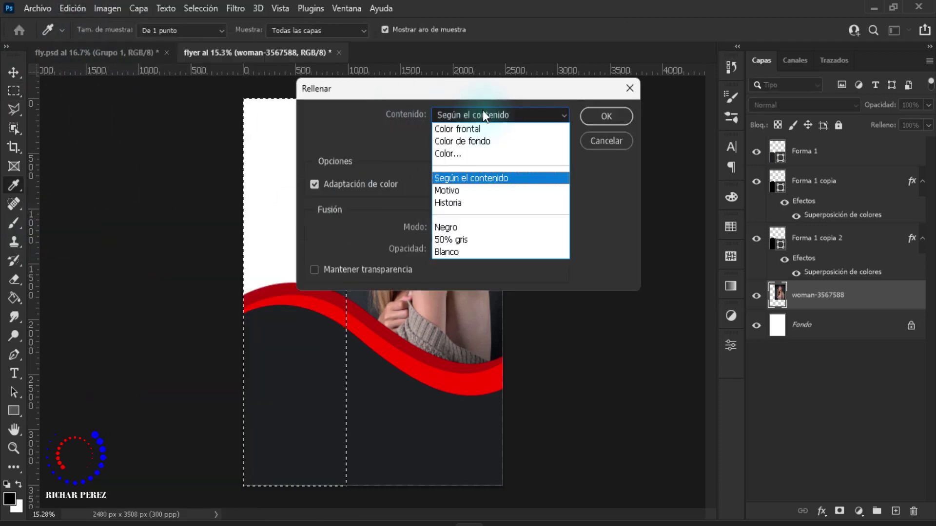
pyautogui.click(492, 177)
pyautogui.click(610, 119)
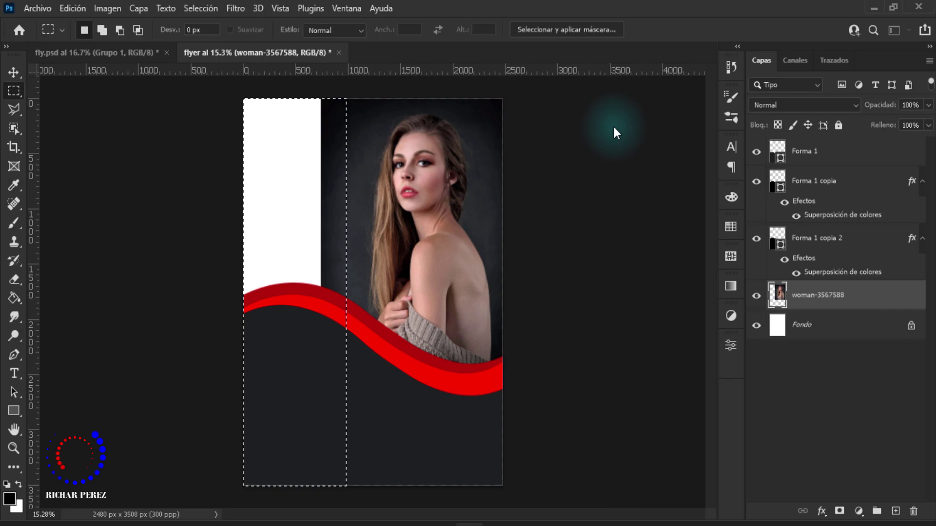
pyautogui.click(385, 335)
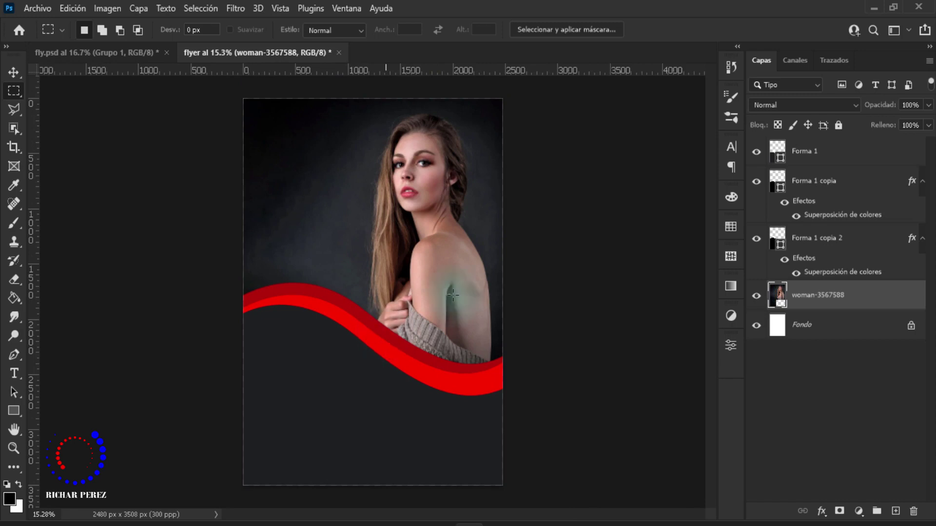
pyautogui.click(558, 267)
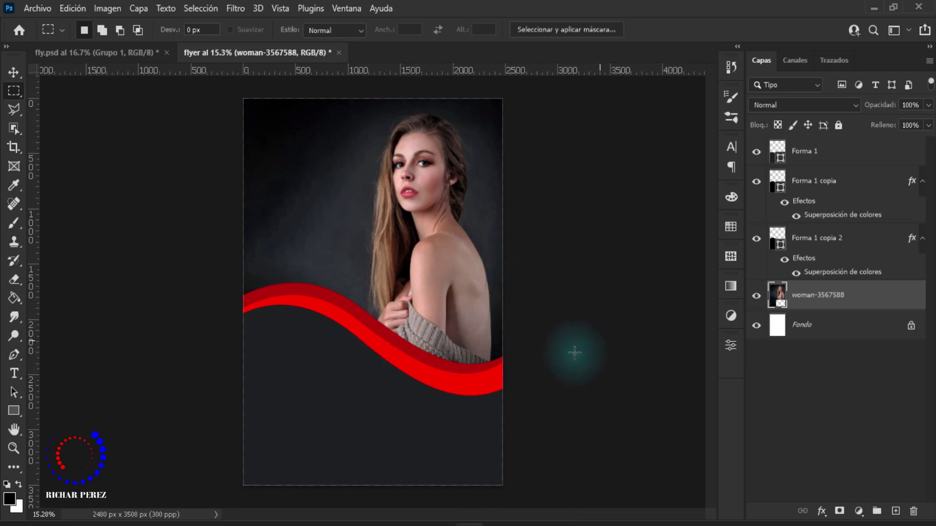
# On the Forma 1 layer, draw a closed three-point Pen shape below the wave's right end.
pyautogui.click(829, 243)
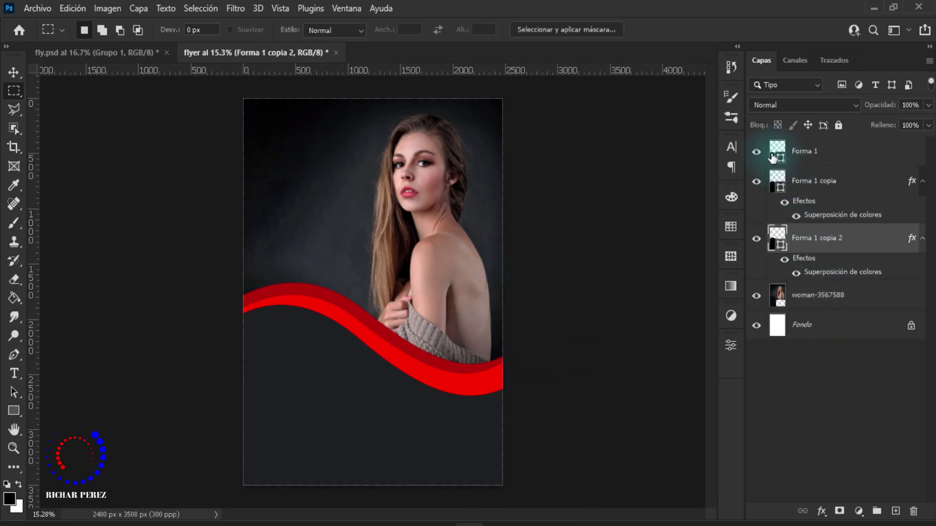
pyautogui.click(824, 154)
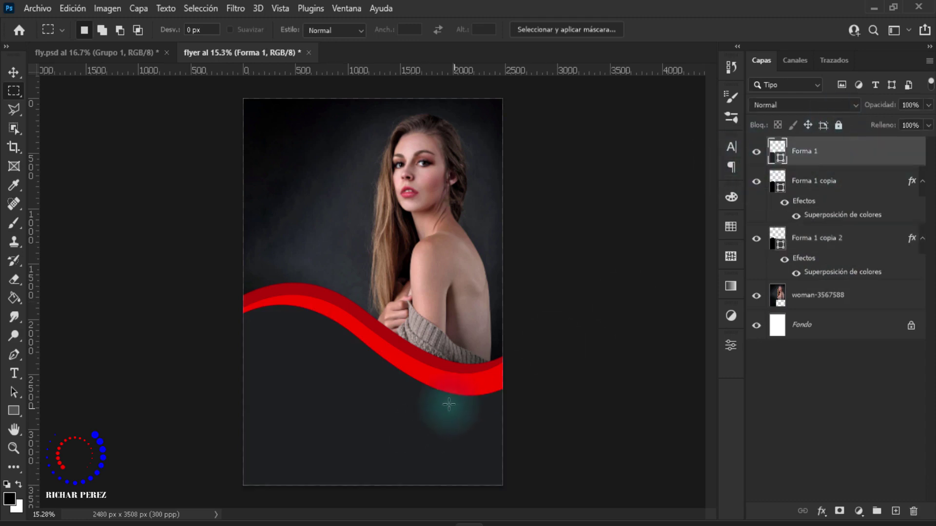
pyautogui.press('p')
pyautogui.rightClick(13, 355)
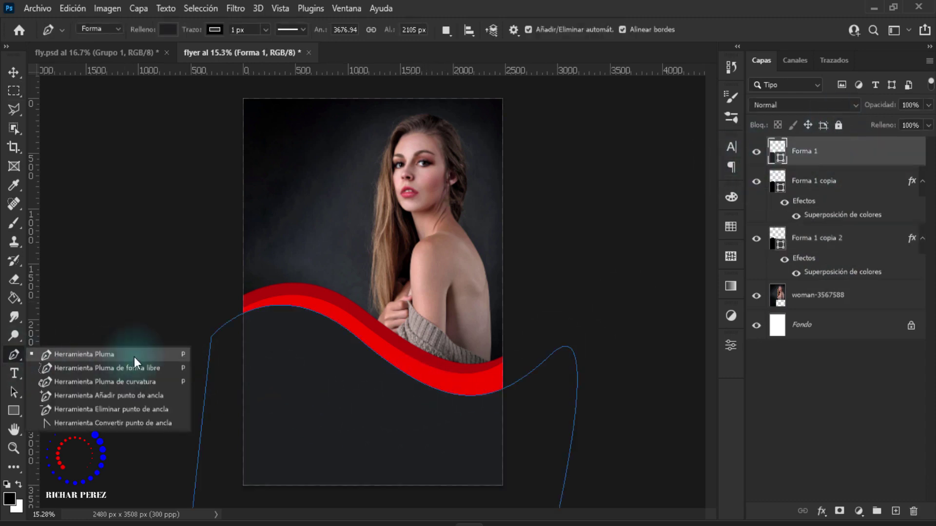
pyautogui.click(134, 358)
pyautogui.scroll(1, 505, 412)
pyautogui.scroll(1, 561, 397)
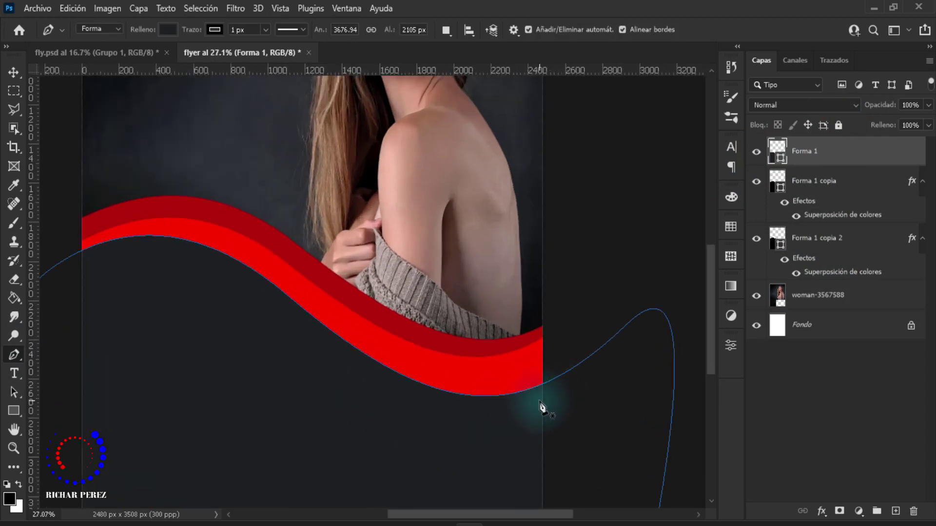
pyautogui.click(544, 392)
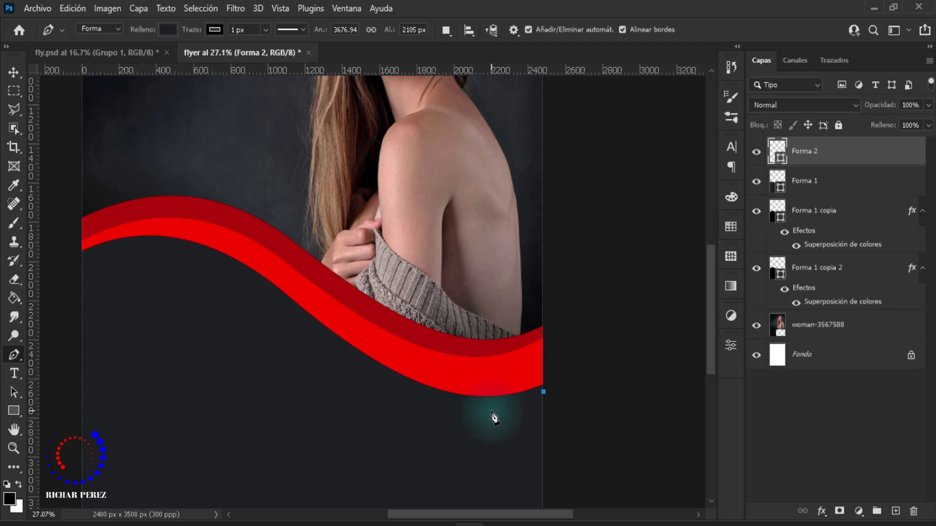
pyautogui.click(461, 413)
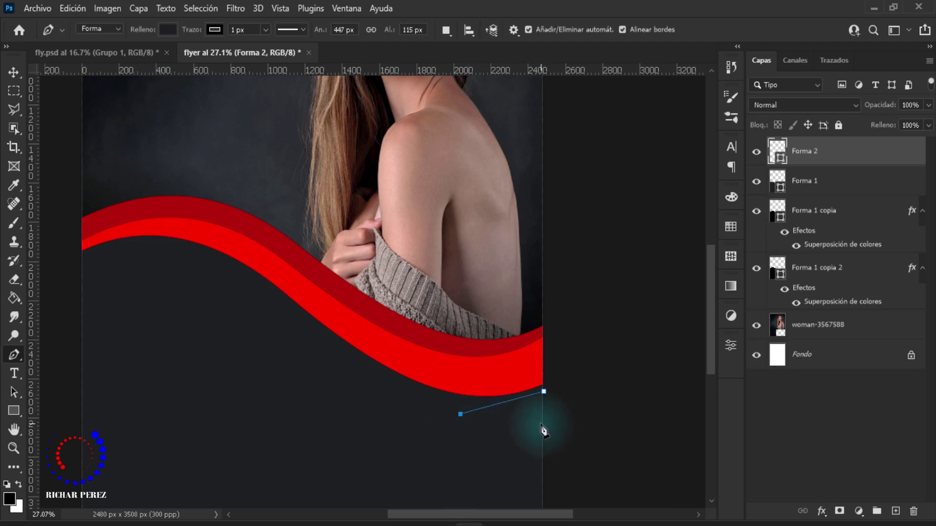
pyautogui.click(541, 423)
pyautogui.click(544, 393)
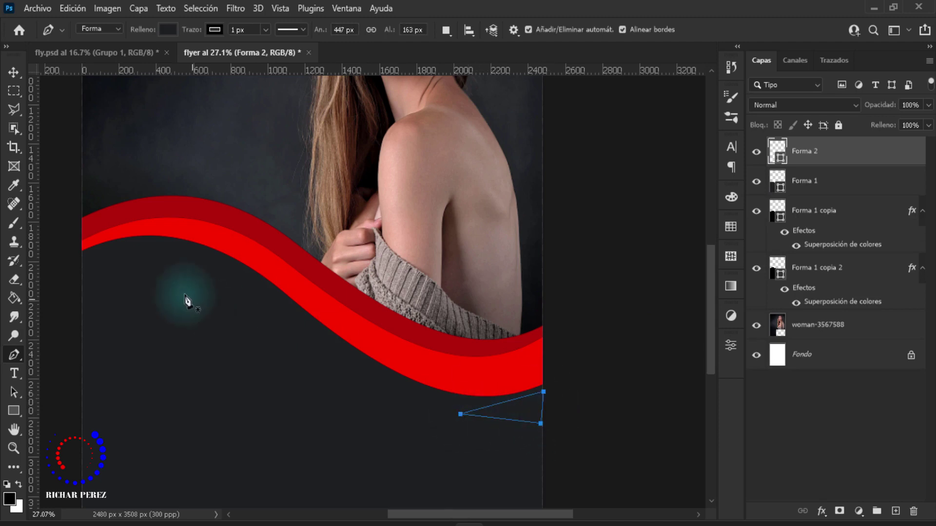
pyautogui.click(93, 29)
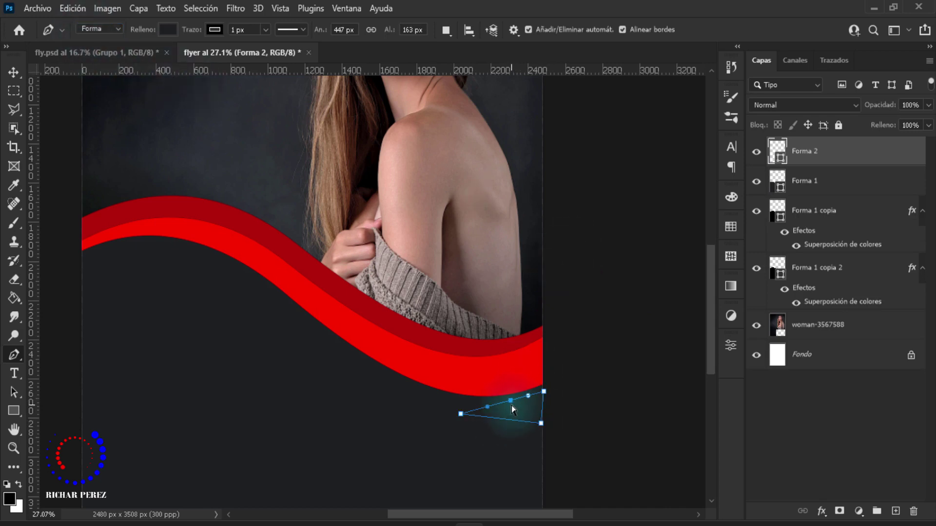
pyautogui.press('Return')
# Curve the shape's lower edge and turn its path into a selection.
pyautogui.keyDown('ctrl'); pyautogui.click(510, 406); pyautogui.keyUp('ctrl')
pyautogui.moveTo(541, 423); pyautogui.dragTo(543, 424)
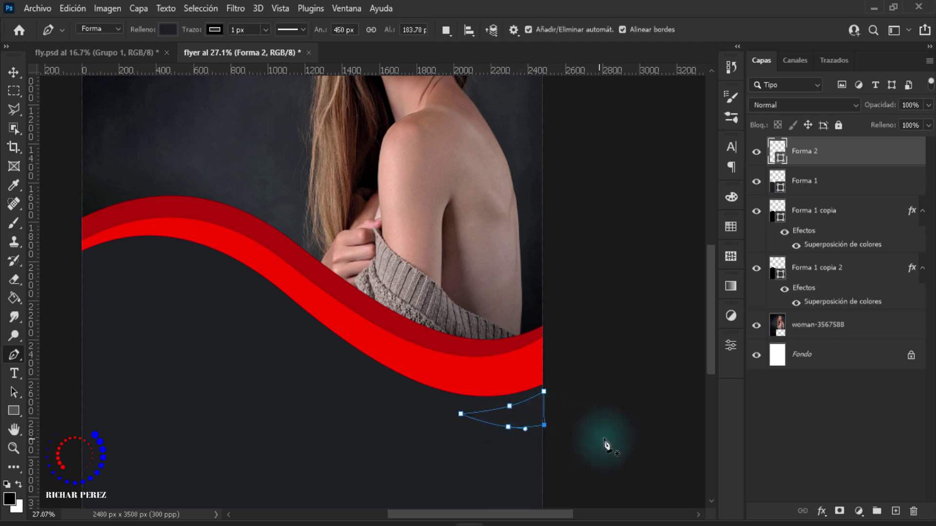
pyautogui.rightClick(535, 410)
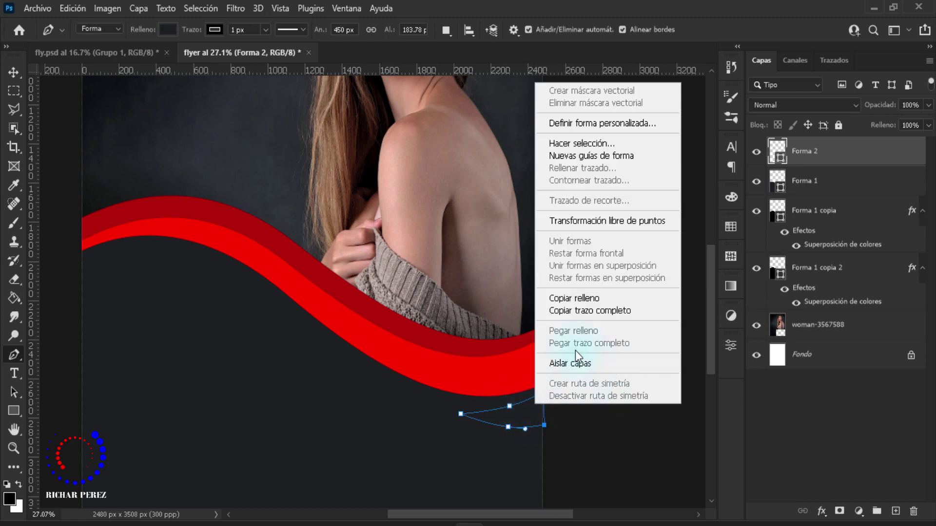
pyautogui.click(584, 143)
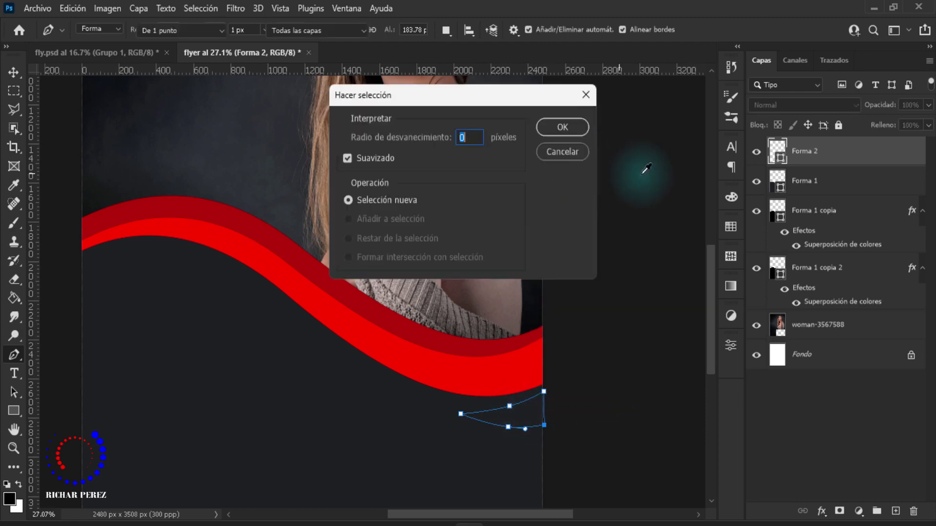
pyautogui.click(557, 127)
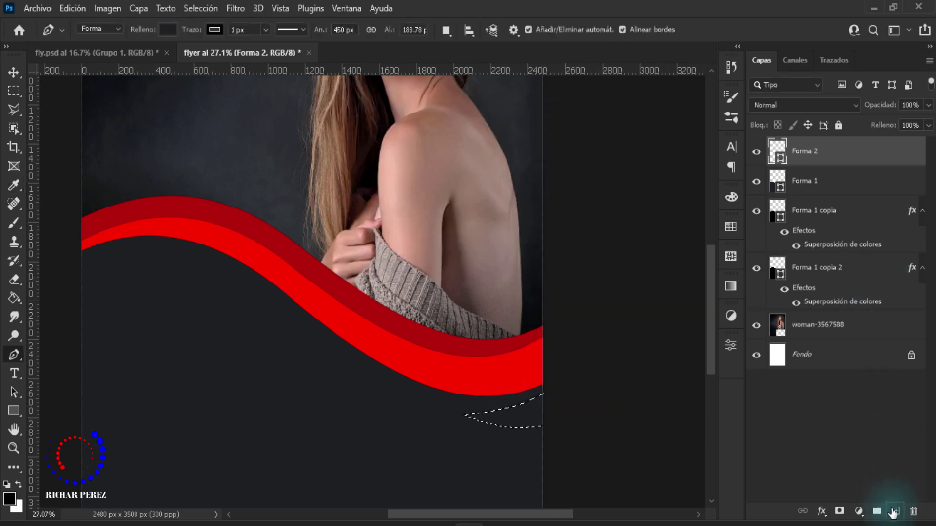
# Fill the selection with the wave's red on a new layer using the Paint Bucket.
pyautogui.click(893, 512)
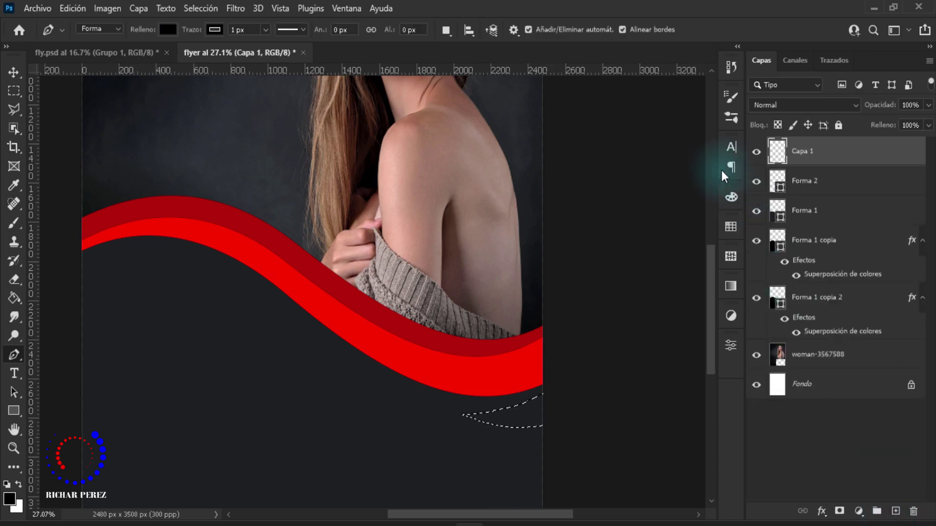
pyautogui.press('g')
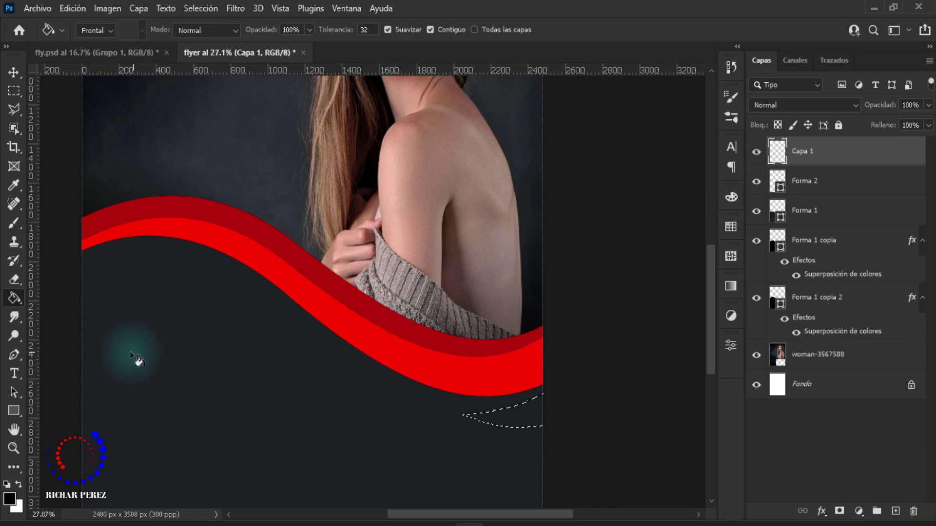
pyautogui.rightClick(15, 298)
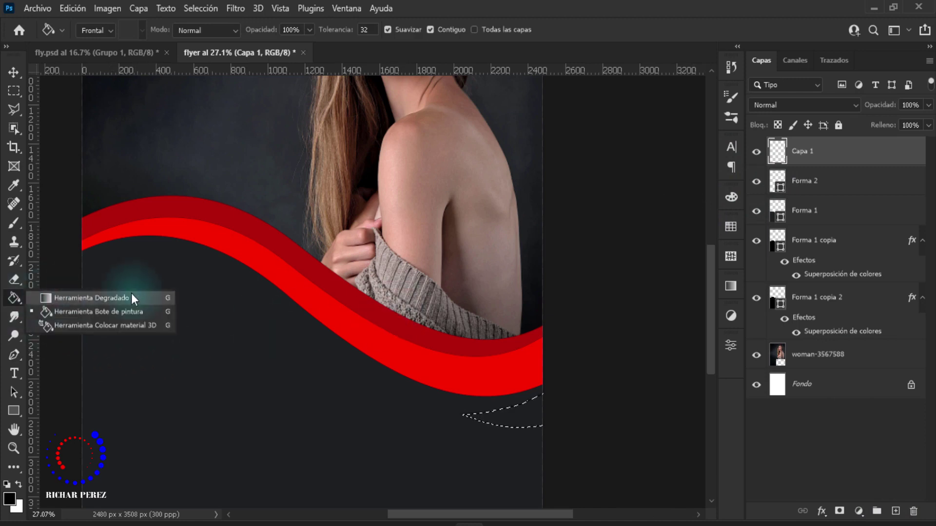
pyautogui.click(122, 316)
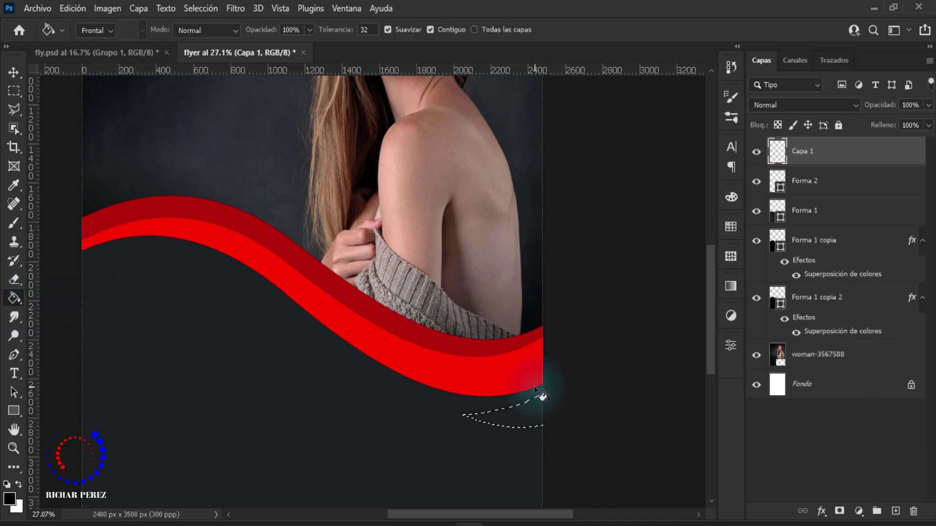
pyautogui.keyDown('alt'); pyautogui.click(388, 344); pyautogui.keyUp('alt')
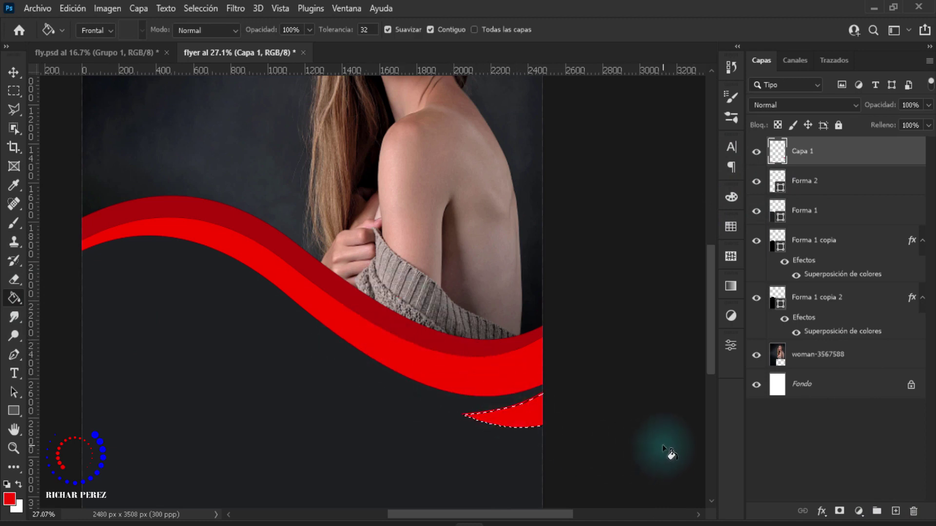
# Rotate the red sliver about 4.23° into place and commit.
pyautogui.hotkey('ctrl', 't')
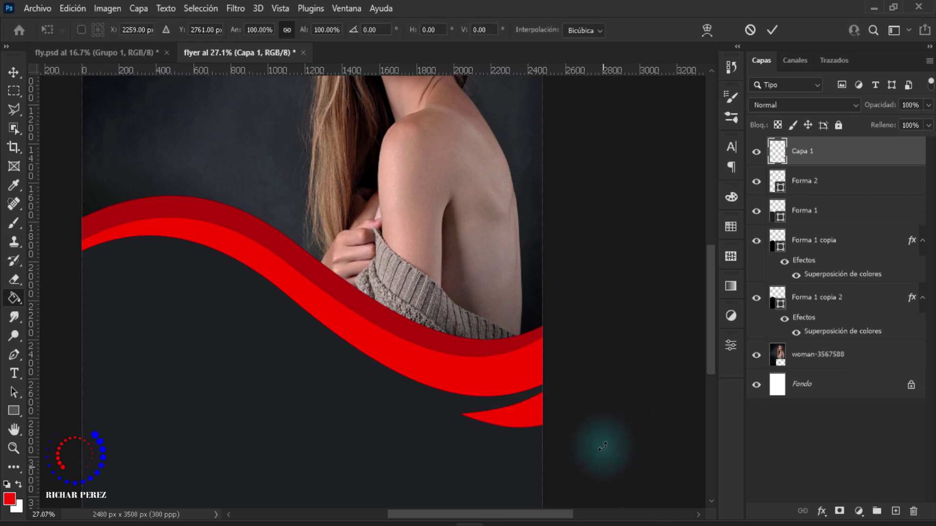
pyautogui.moveTo(584, 446); pyautogui.dragTo(579, 447)
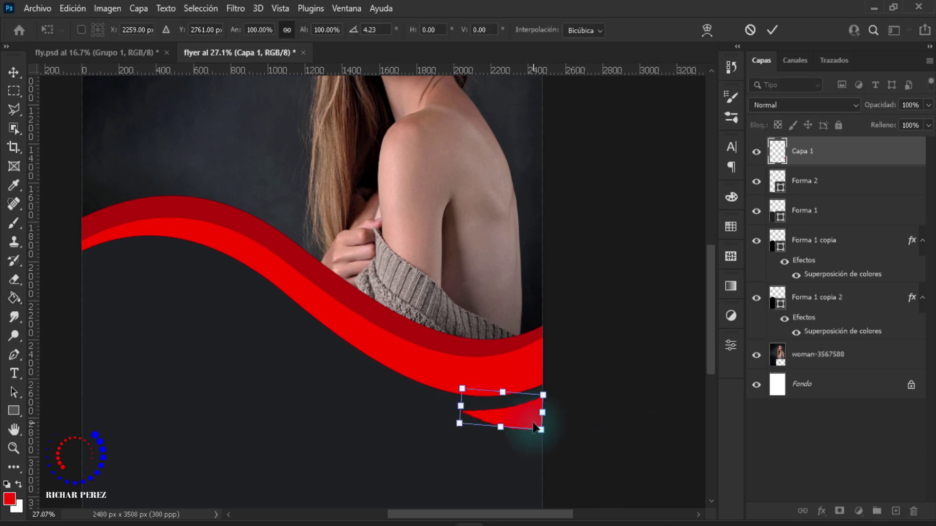
pyautogui.moveTo(535, 425); pyautogui.dragTo(537, 421)
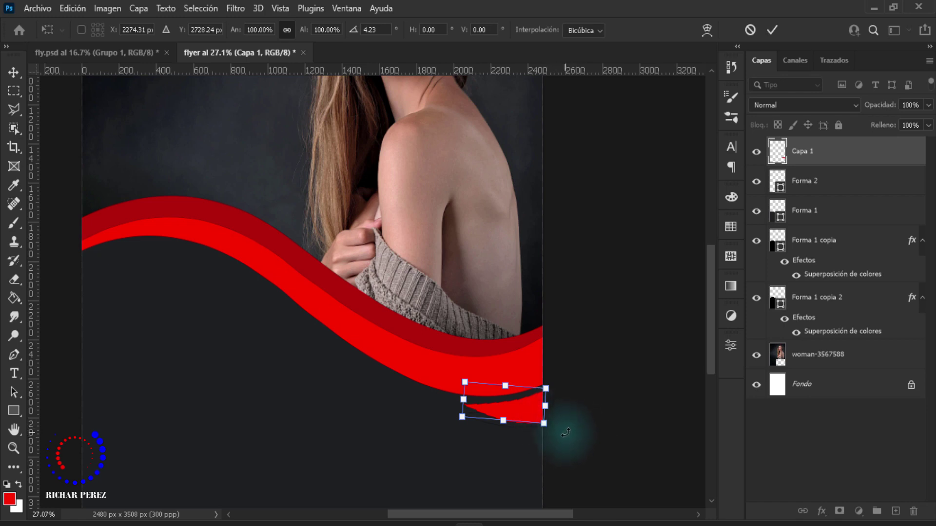
pyautogui.press('Return')
# Duplicate the red wedge and flip the copy horizontally and vertically.
pyautogui.scroll(-2, 599, 383)
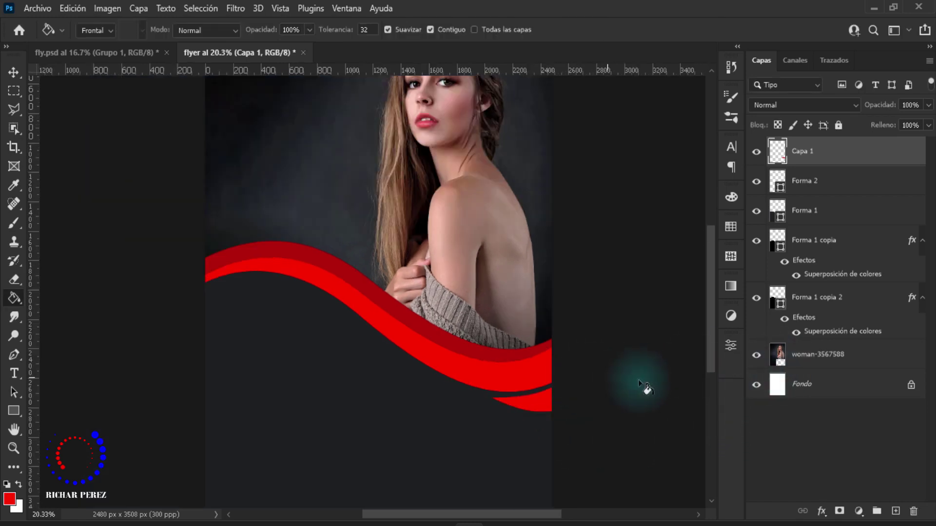
pyautogui.hotkey('ctrl', 'j')
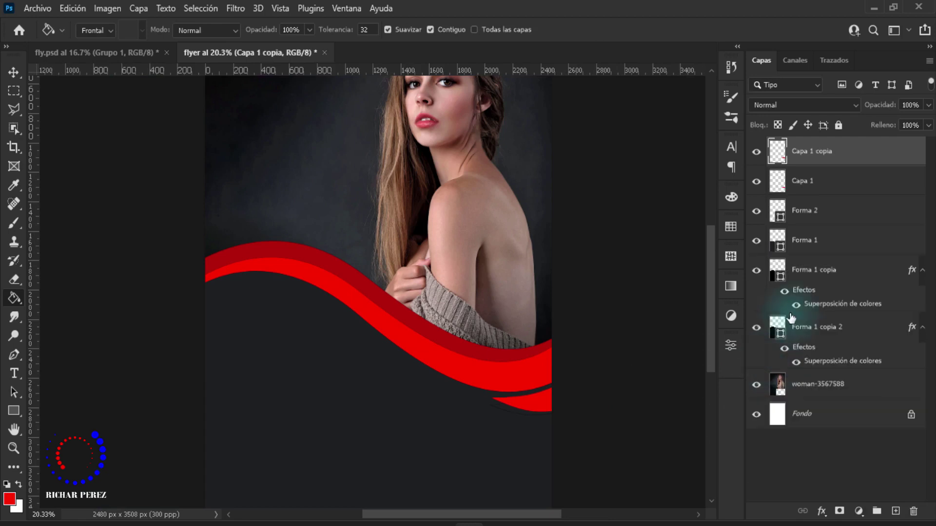
pyautogui.hotkey('ctrl', 't')
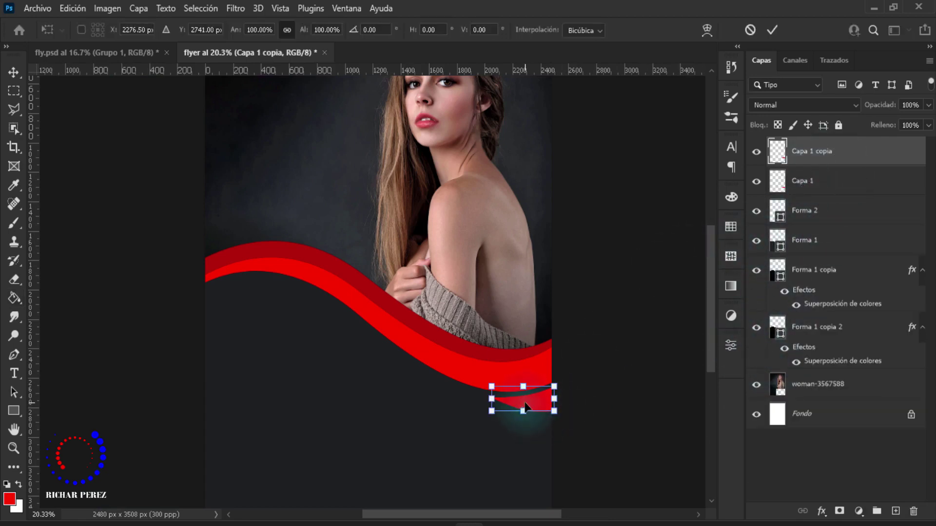
pyautogui.moveTo(525, 407); pyautogui.dragTo(245, 324)
pyautogui.rightClick(246, 322)
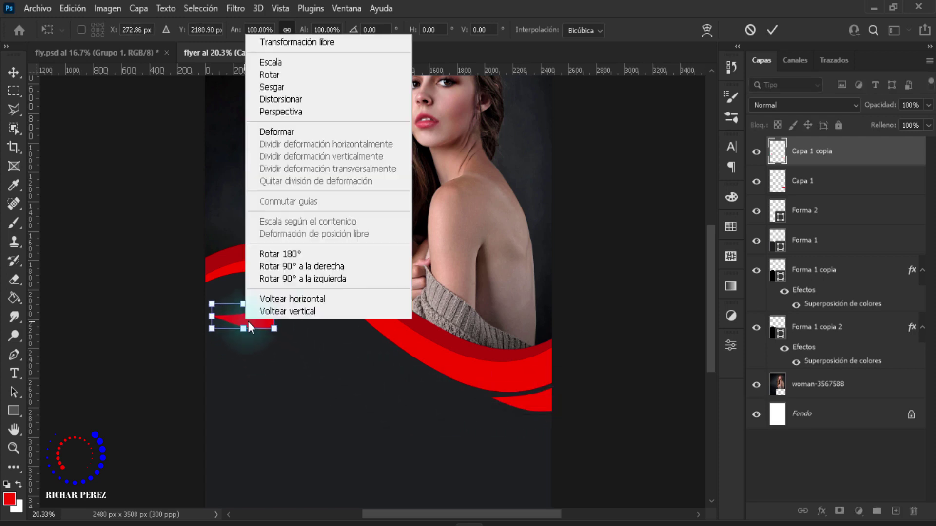
pyautogui.click(317, 303)
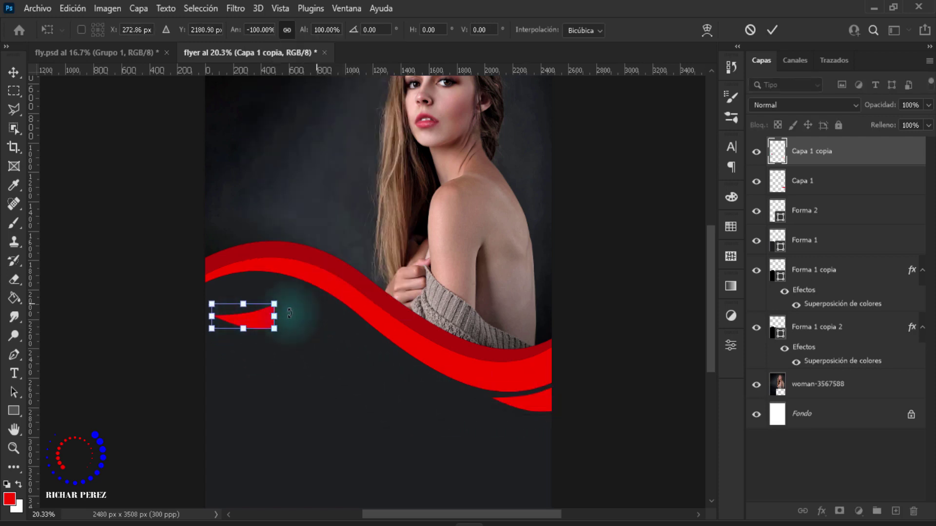
pyautogui.rightClick(250, 322)
pyautogui.click(290, 314)
# Enlarge and rotate the copy under the wave's left end, then fit the flyer in view.
pyautogui.moveTo(261, 324)
pyautogui.mouseDown()
pyautogui.moveTo(256, 302)
pyautogui.moveTo(325, 323)
pyautogui.moveTo(300, 330)
pyautogui.moveTo(336, 336)
pyautogui.moveTo(324, 314)
pyautogui.mouseUp()
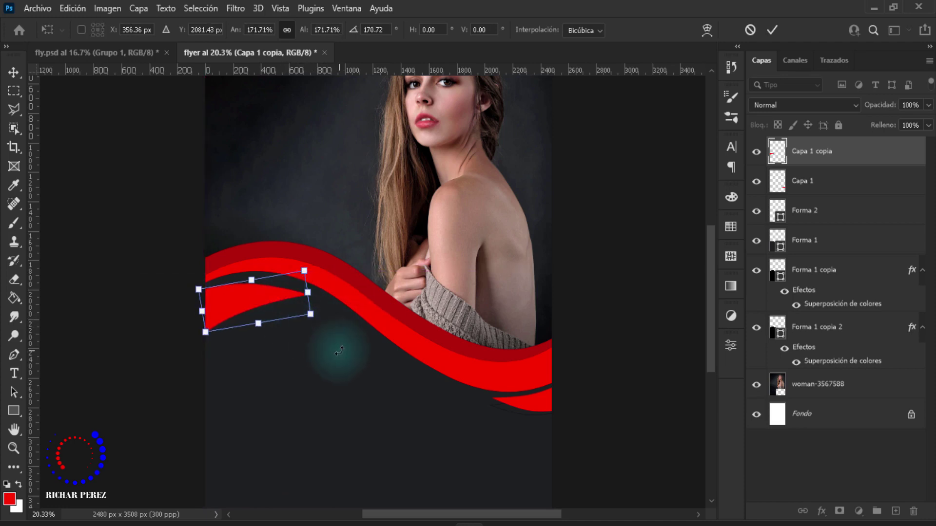
pyautogui.moveTo(246, 307); pyautogui.dragTo(246, 298)
pyautogui.press('Return')
pyautogui.hotkey('ctrl', 'h')
pyautogui.press('g')
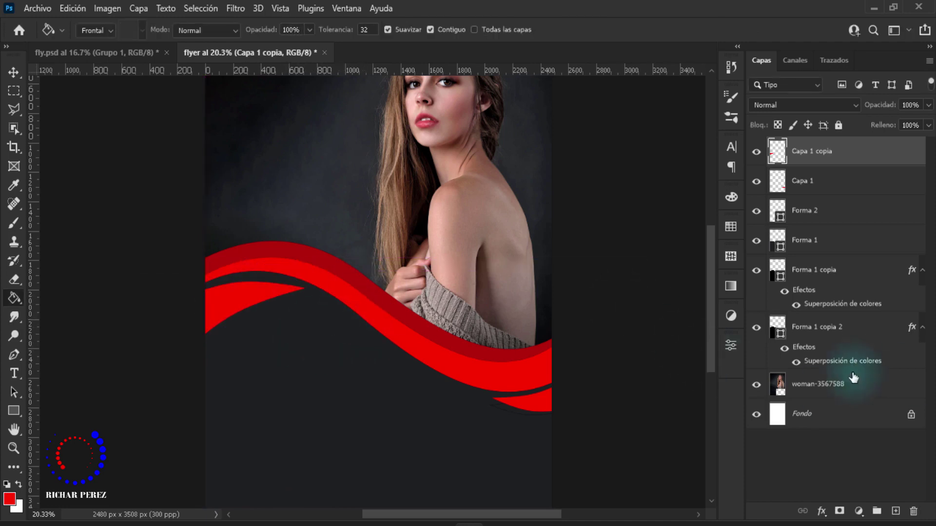
pyautogui.hotkey('ctrl', '0')
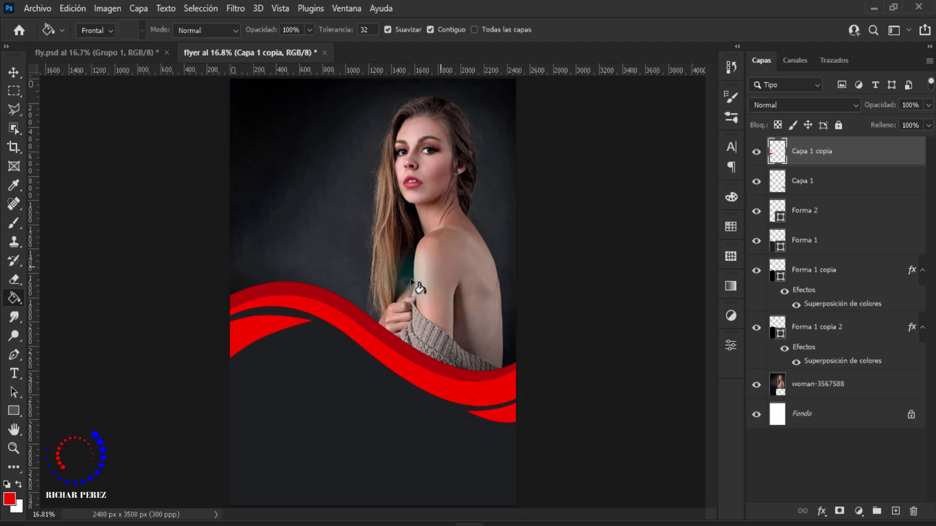
pyautogui.scroll(-1, 433, 294)
pyautogui.scroll(1, 433, 294)
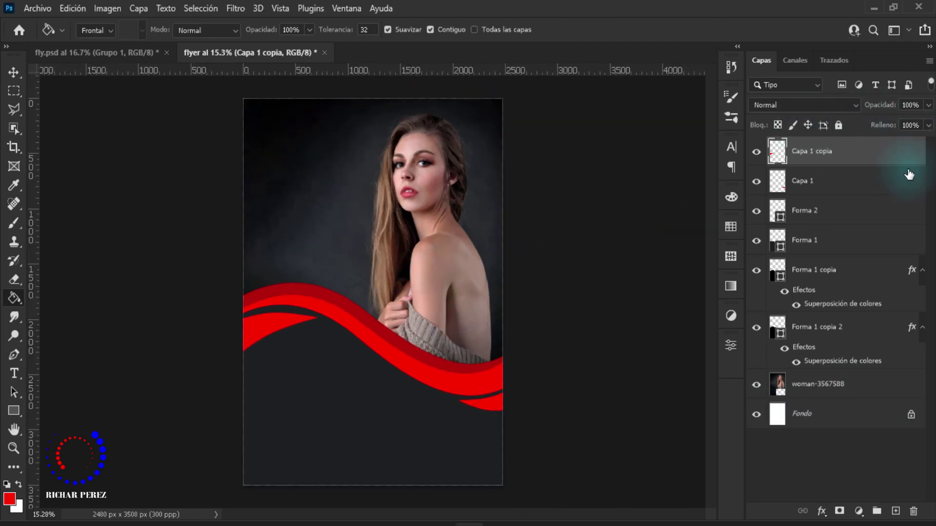
# Start a 30 pt text layer near the flyer's top-left.
pyautogui.press('t')
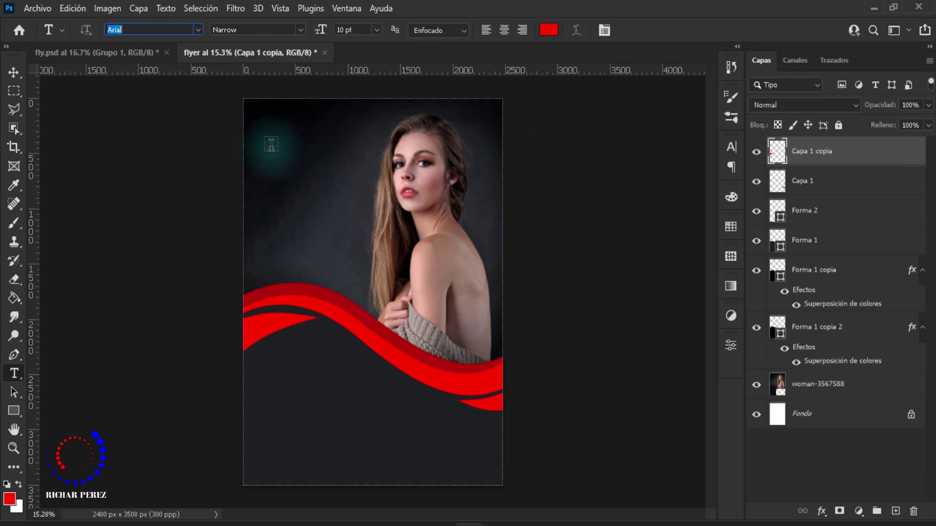
pyautogui.click(271, 144)
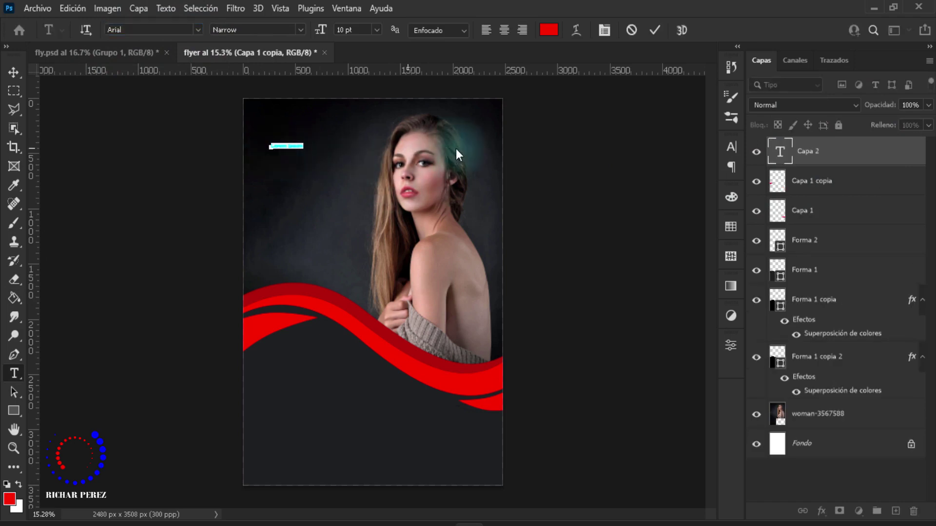
pyautogui.click(377, 29)
pyautogui.click(358, 170)
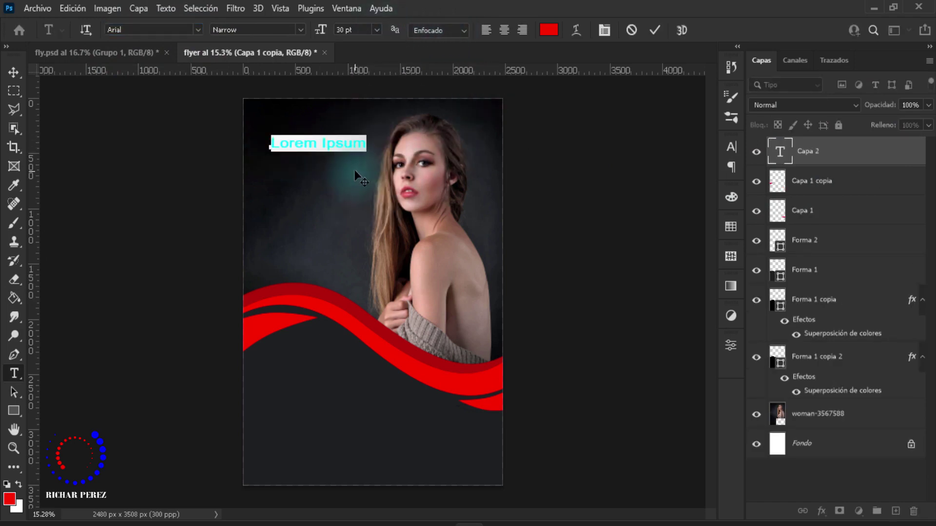
# Set the text colour to red ff0000, type BELLEZA and commit it.
pyautogui.click(548, 29)
pyautogui.write('ffffff')
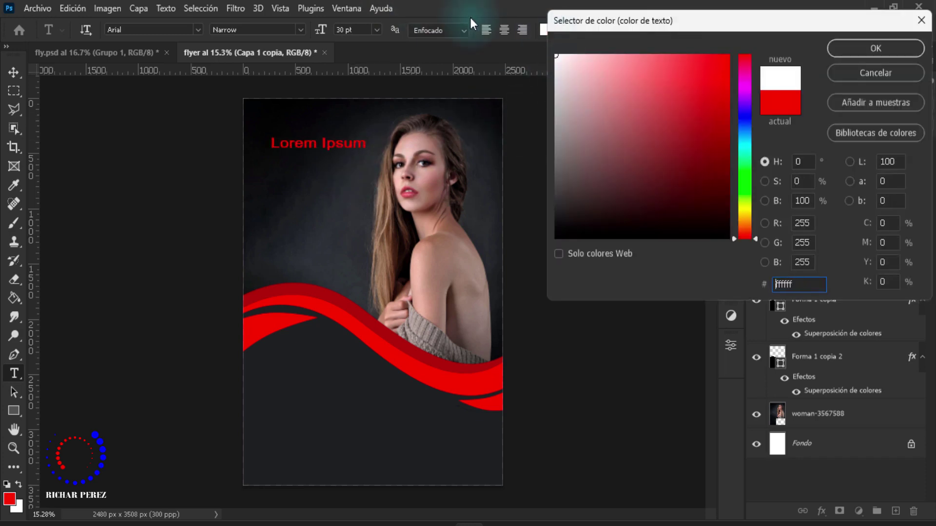
pyautogui.click(865, 47)
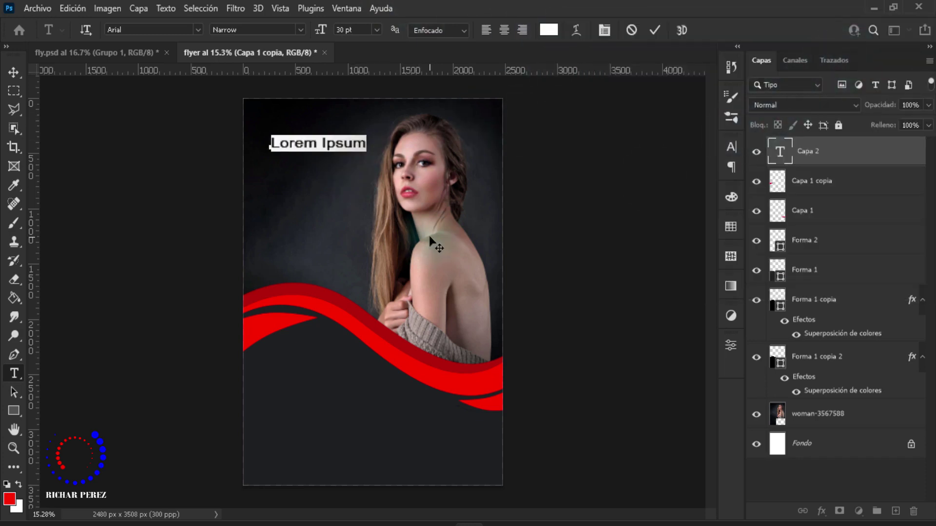
pyautogui.click(548, 30)
pyautogui.moveTo(633, 132); pyautogui.dragTo(681, 107)
pyautogui.write('ff0000')
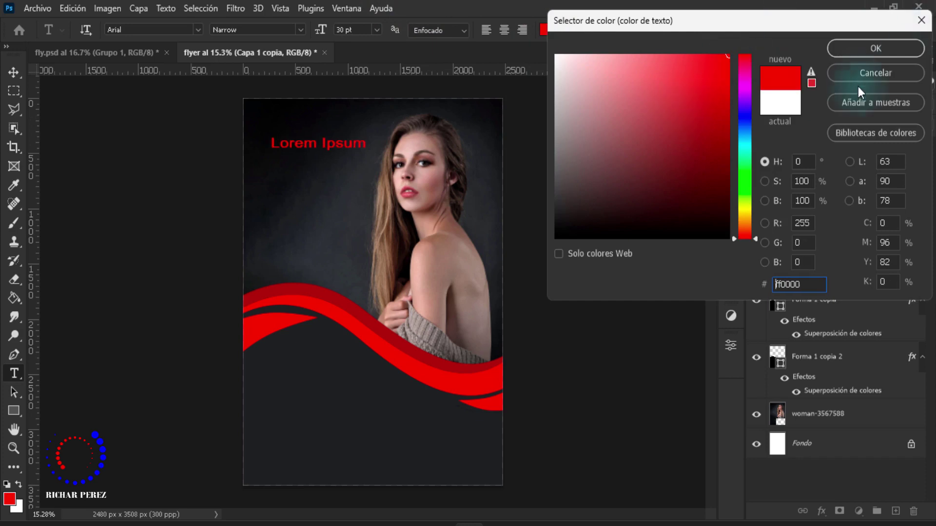
pyautogui.click(855, 56)
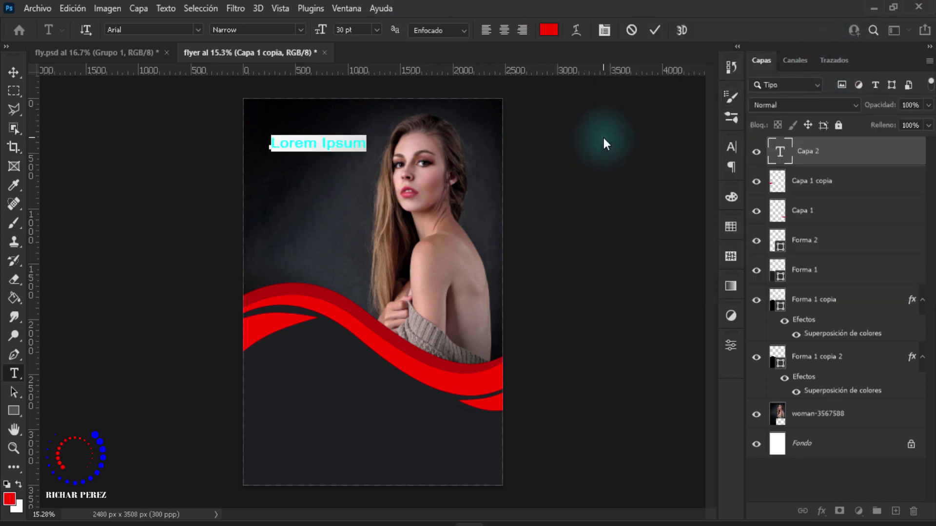
pyautogui.write('BELLEZA')
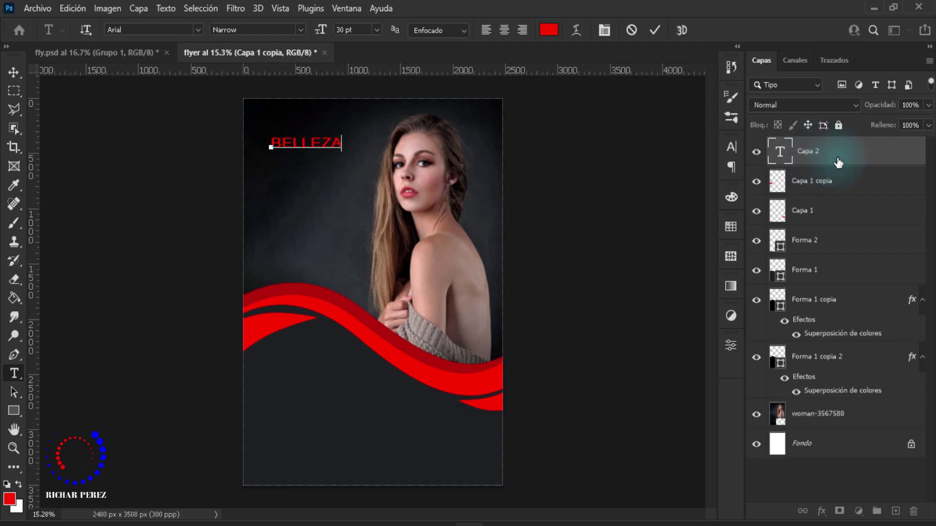
pyautogui.click(802, 164)
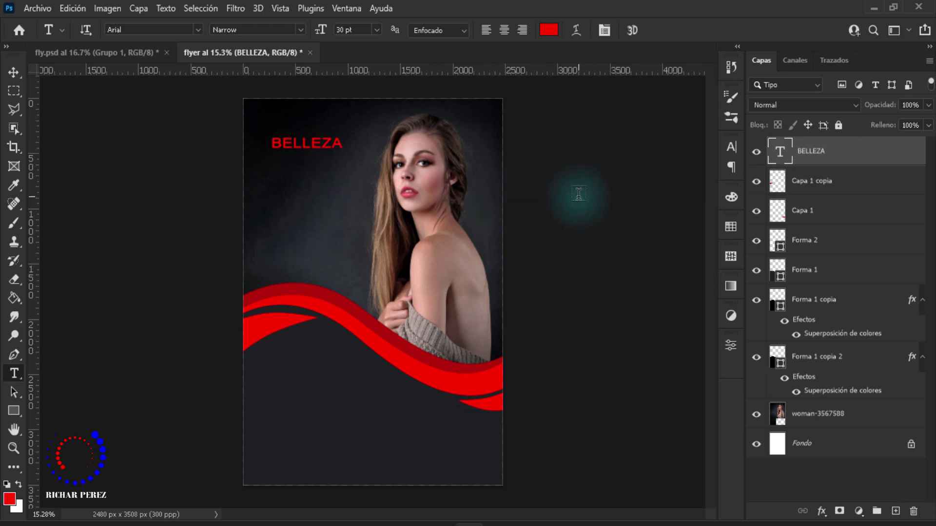
# Add a white NATURAL text line below BELLEZA.
pyautogui.click(268, 185)
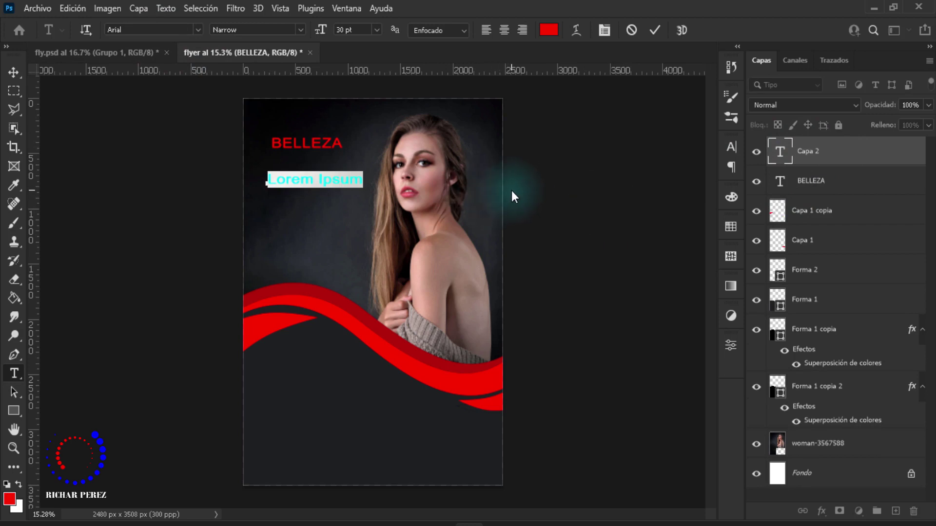
pyautogui.press('Left')
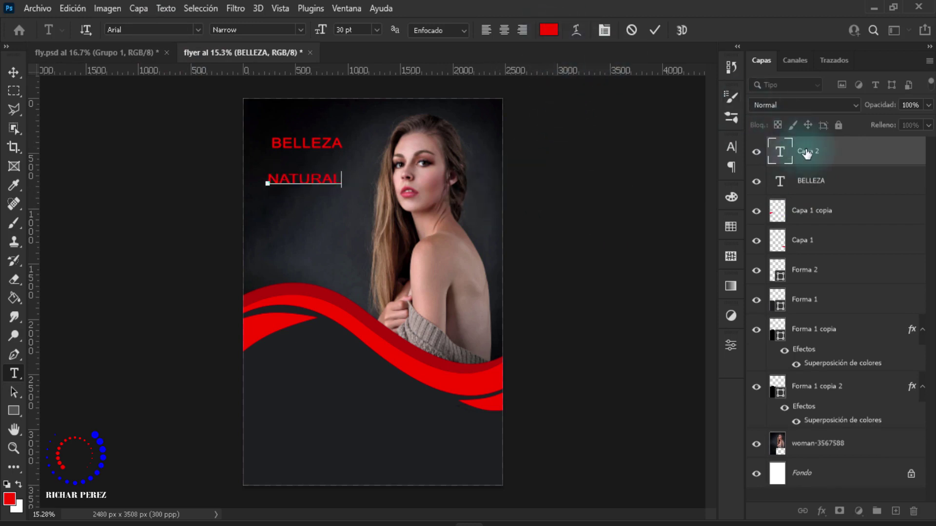
pyautogui.click(654, 30)
pyautogui.click(549, 30)
pyautogui.write('ffffff')
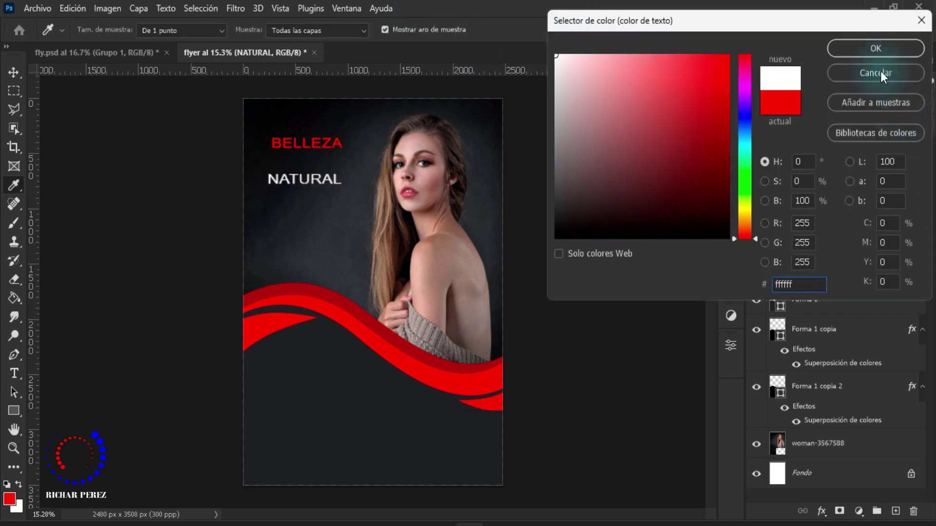
pyautogui.click(875, 48)
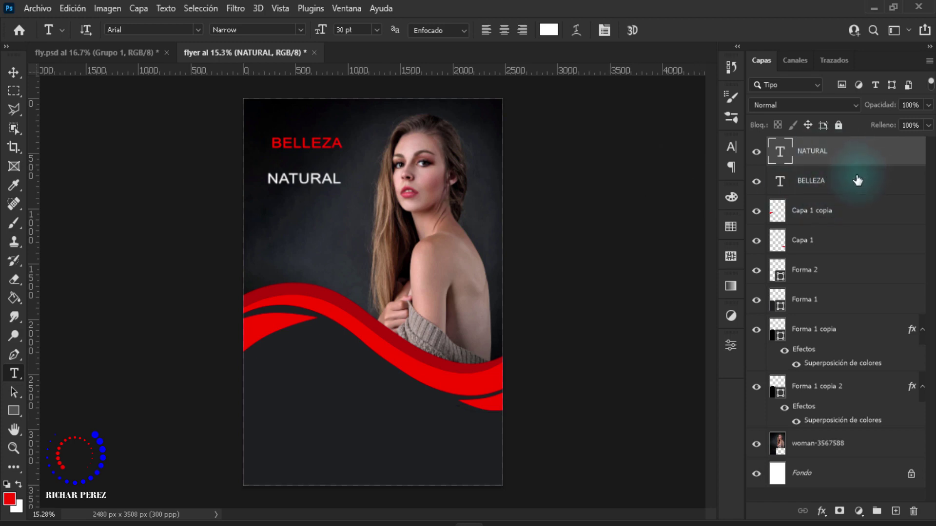
# Enlarge NATURAL to about 163% and nudge it up toward BELLEZA.
pyautogui.hotkey('ctrl', 't')
pyautogui.moveTo(304, 187); pyautogui.dragTo(311, 201)
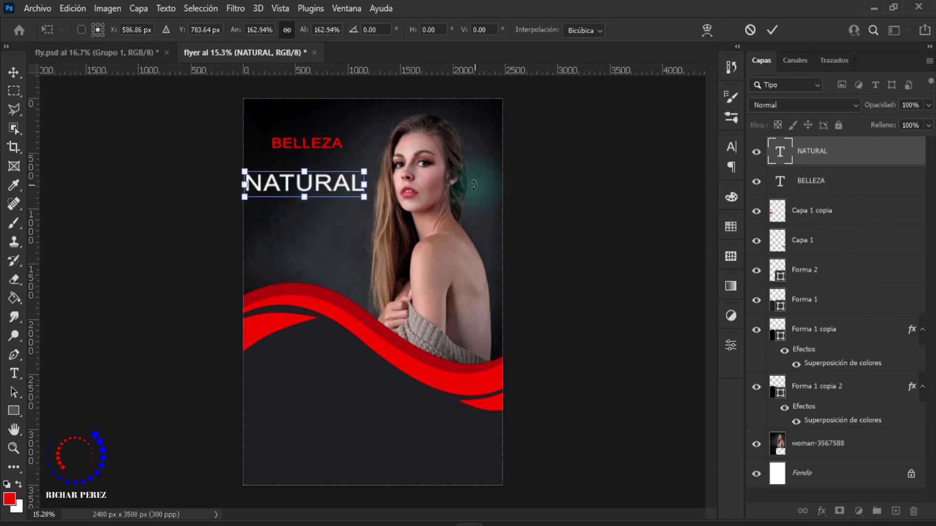
pyautogui.press('Right')
pyautogui.press('Right')
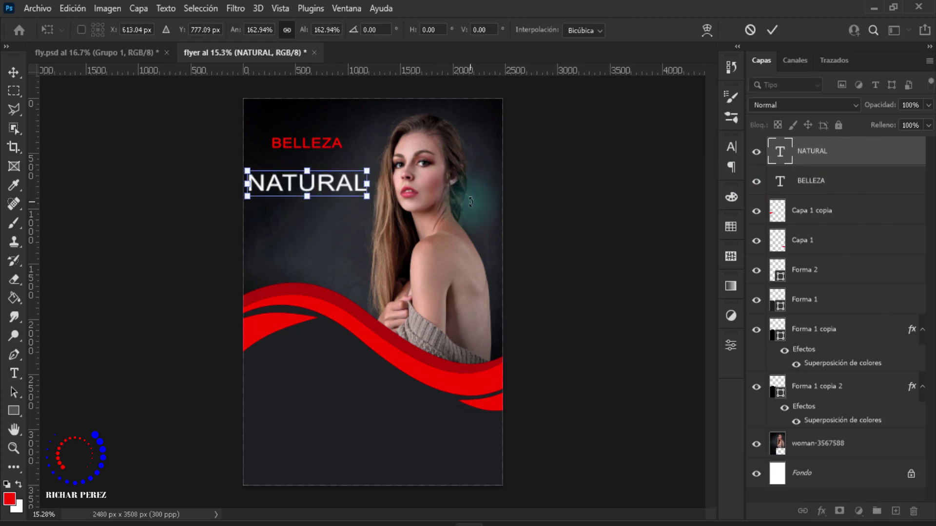
pyautogui.press('Up')
pyautogui.press('Up')
pyautogui.press('Up')
pyautogui.press('Right')
pyautogui.press('Right')
pyautogui.press('Right')
pyautogui.press('Right')
pyautogui.press('Right')
pyautogui.press('Right')
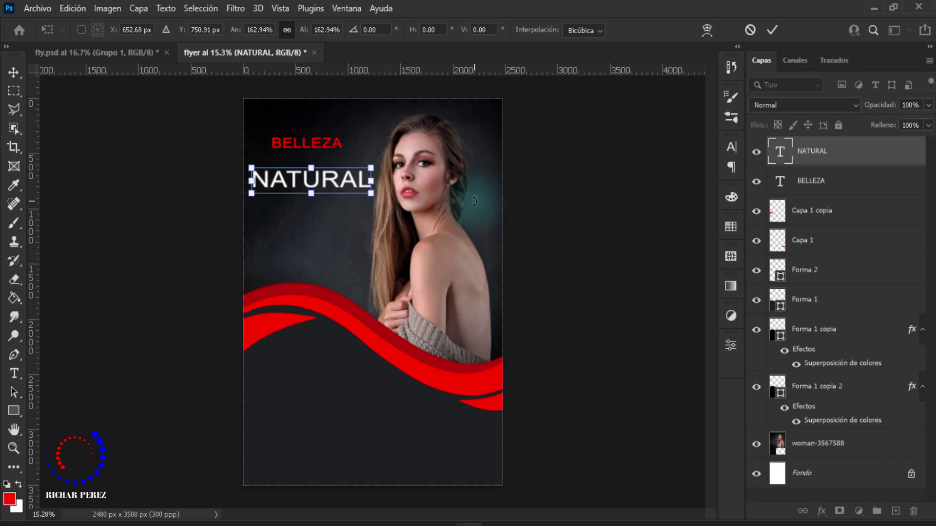
pyautogui.press('Up')
pyautogui.press('Up')
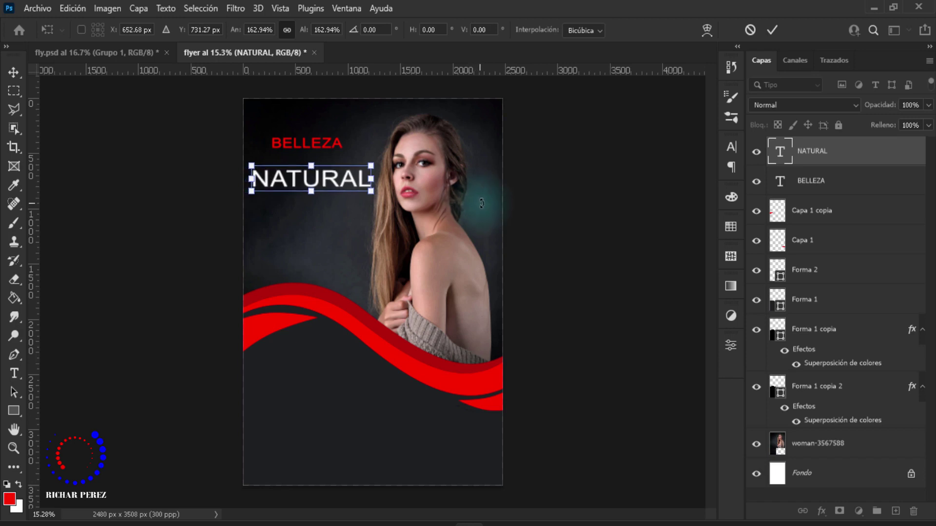
pyautogui.press('Up')
pyautogui.press('Up')
pyautogui.press('Up')
pyautogui.press('Up')
pyautogui.press('Up')
pyautogui.press('Up')
pyautogui.press('Up')
pyautogui.press('Up')
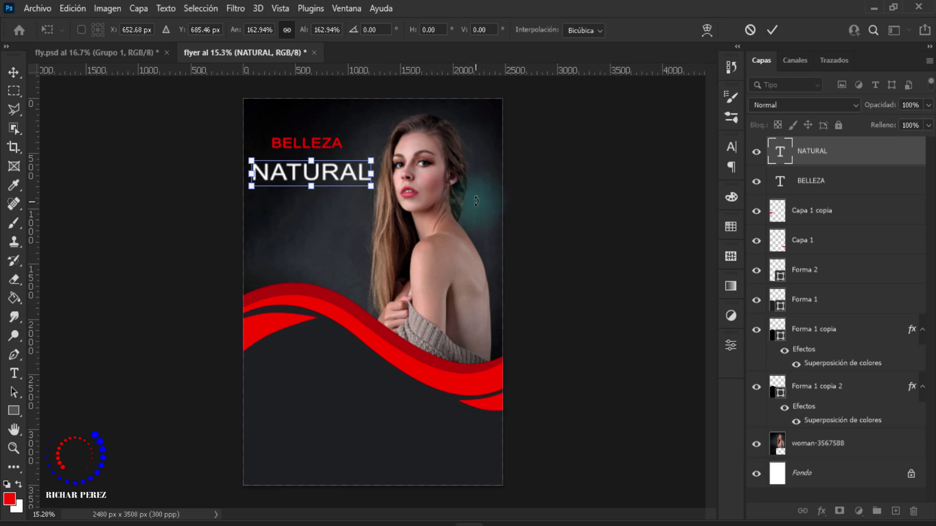
# Commit the enlarged NATURAL and set it in Arial Black.
pyautogui.press('Return')
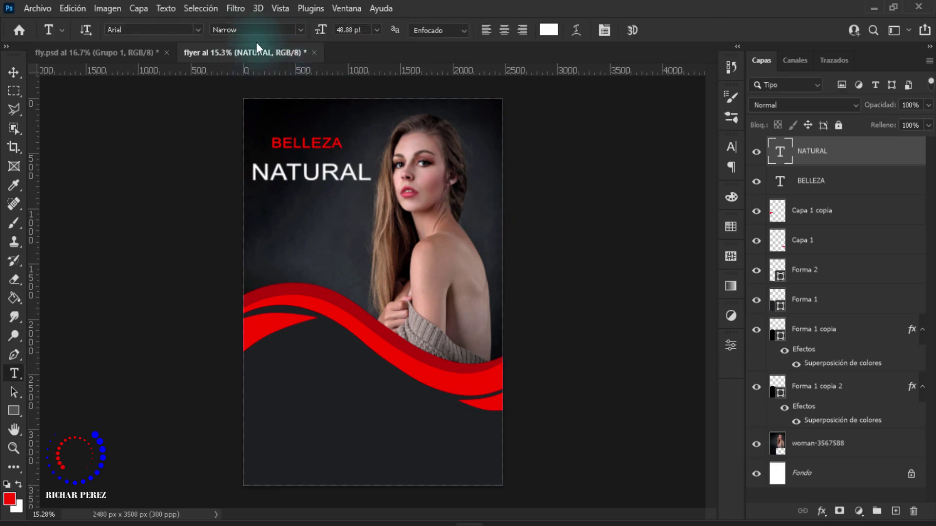
pyautogui.click(300, 30)
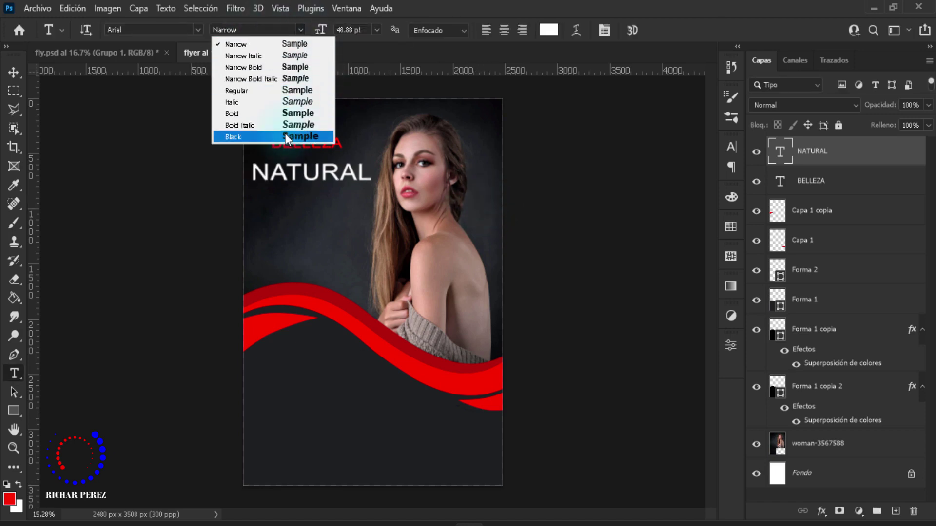
pyautogui.click(286, 136)
pyautogui.click(300, 29)
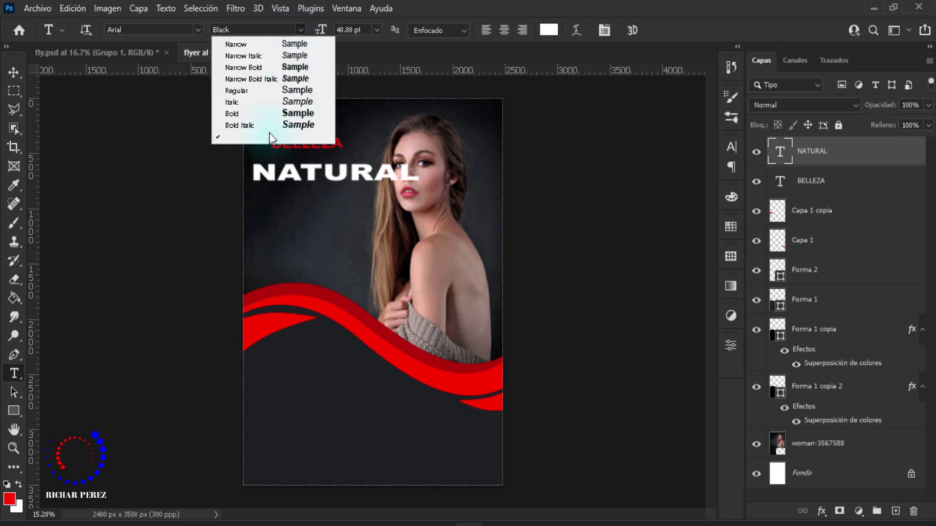
pyautogui.click(285, 137)
# Scale NATURAL down to about 71% (34.62 pt) and commit.
pyautogui.hotkey('ctrl', 't')
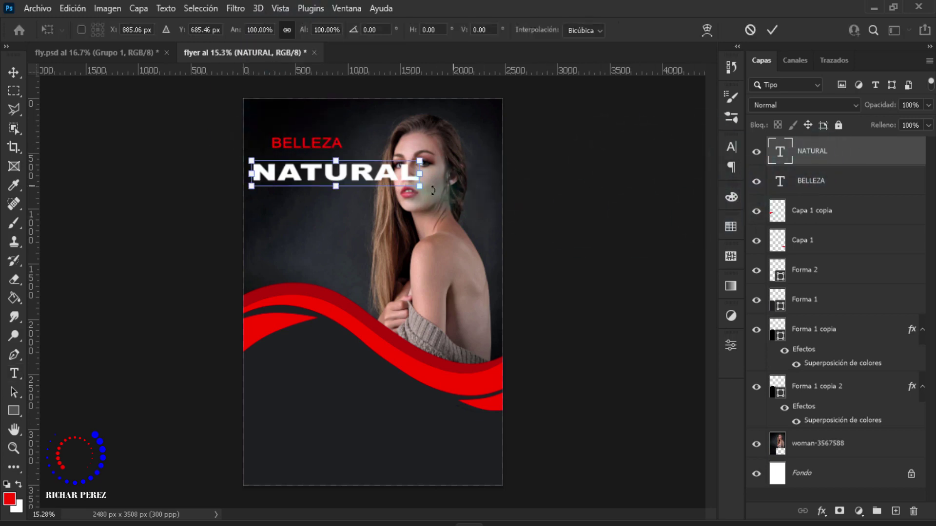
pyautogui.moveTo(417, 189); pyautogui.dragTo(370, 187)
pyautogui.keyDown('alt'); pyautogui.scroll(1, 340, 194); pyautogui.keyUp('alt')
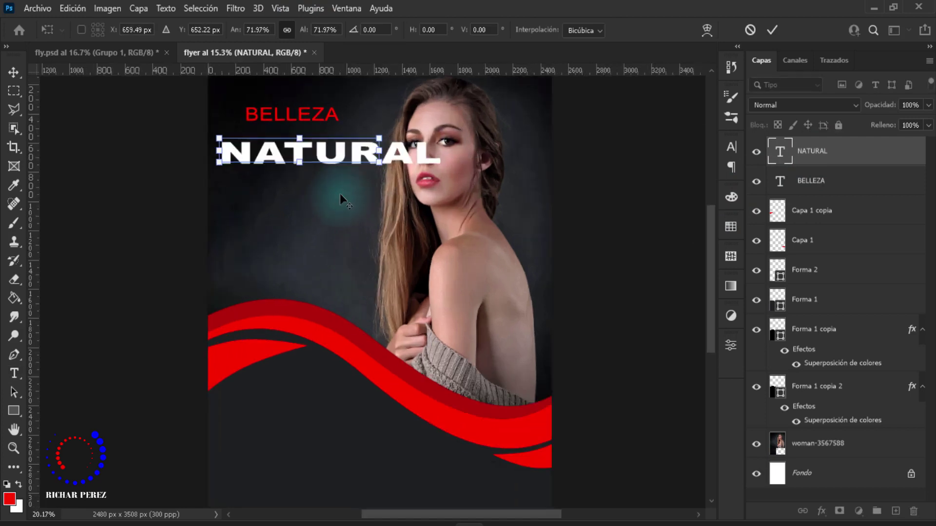
pyautogui.keyDown('alt'); pyautogui.scroll(2, 340, 194); pyautogui.keyUp('alt')
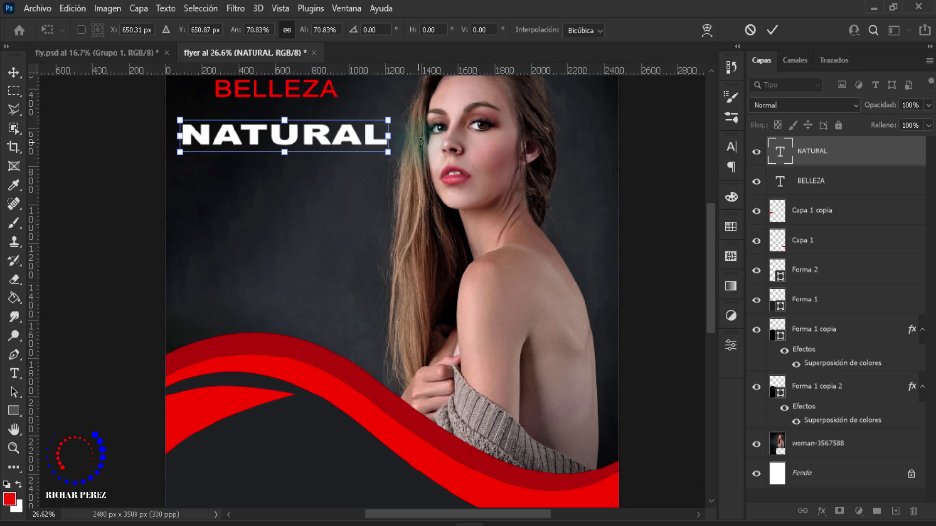
pyautogui.press('Return')
pyautogui.scroll(1, 388, 158)
pyautogui.scroll(1, 388, 158)
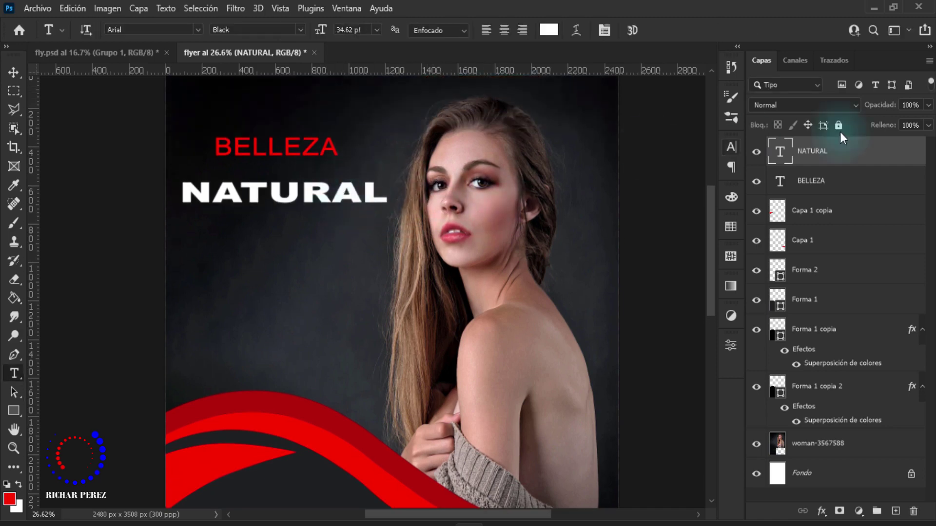
# Move BELLEZA down-left so it sits left-aligned above NATURAL, keeping Arial Narrow.
pyautogui.click(799, 189)
pyautogui.hotkey('ctrl', 't')
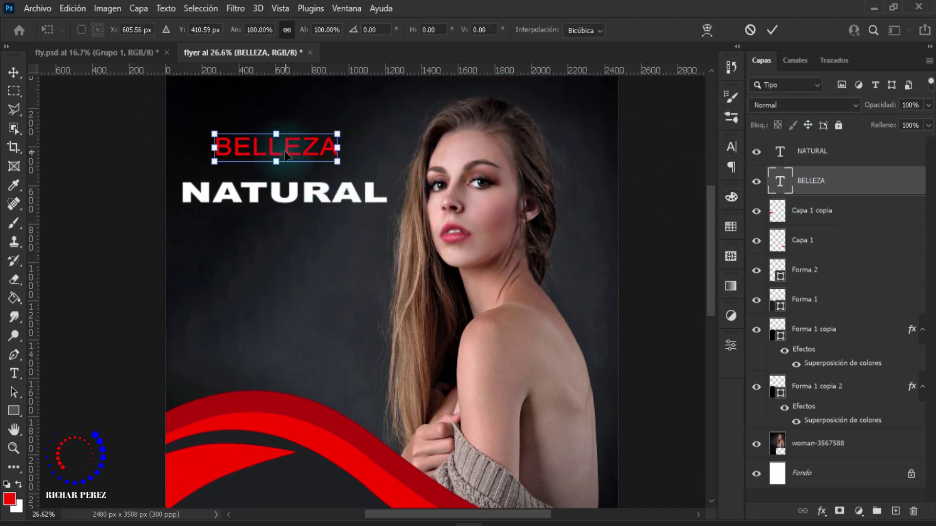
pyautogui.moveTo(271, 158); pyautogui.dragTo(235, 168)
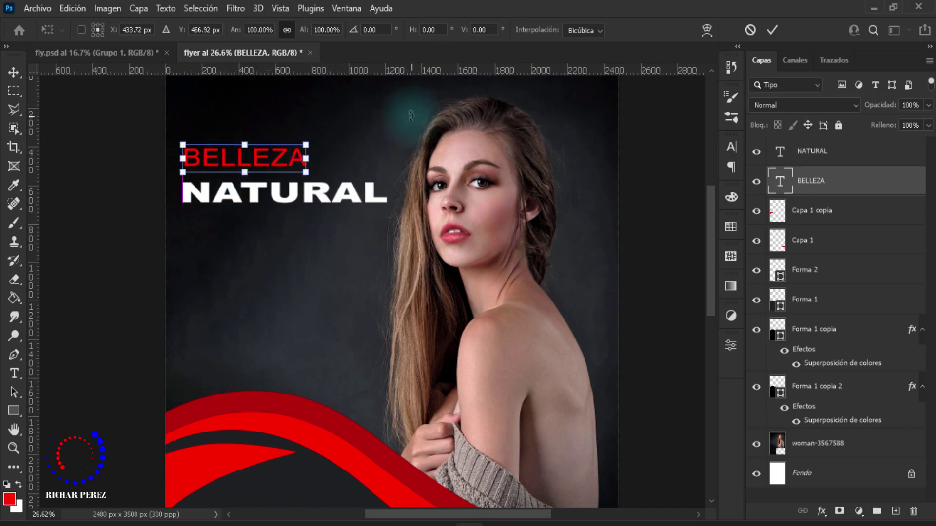
pyautogui.press('Return')
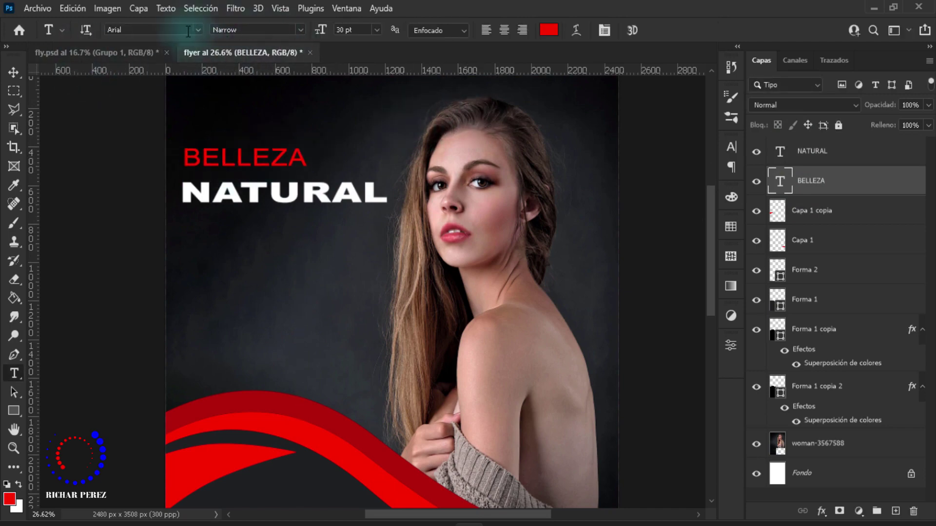
pyautogui.click(299, 31)
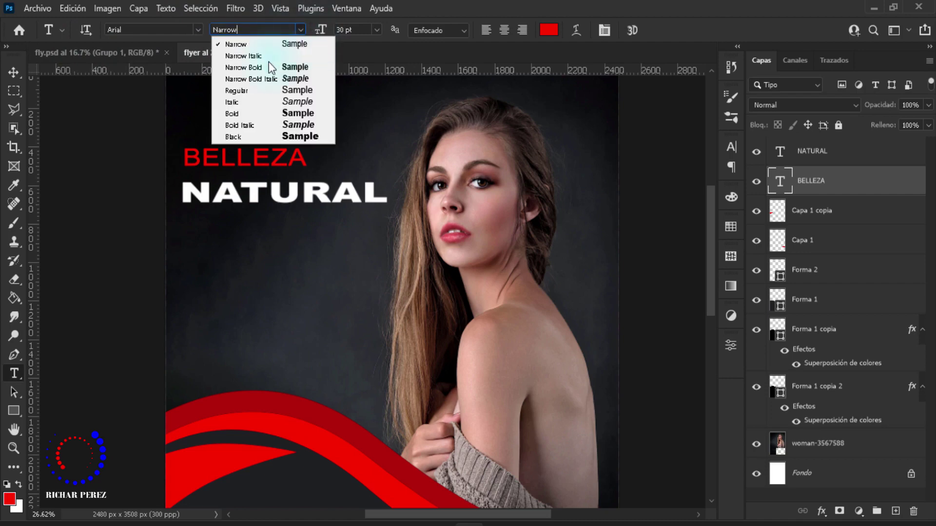
pyautogui.click(802, 176)
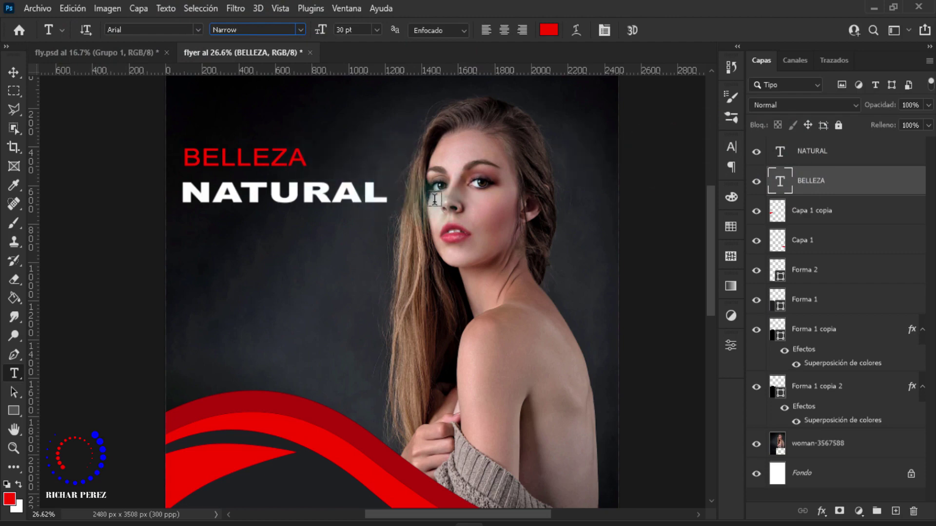
pyautogui.press('v')
pyautogui.click(399, 202)
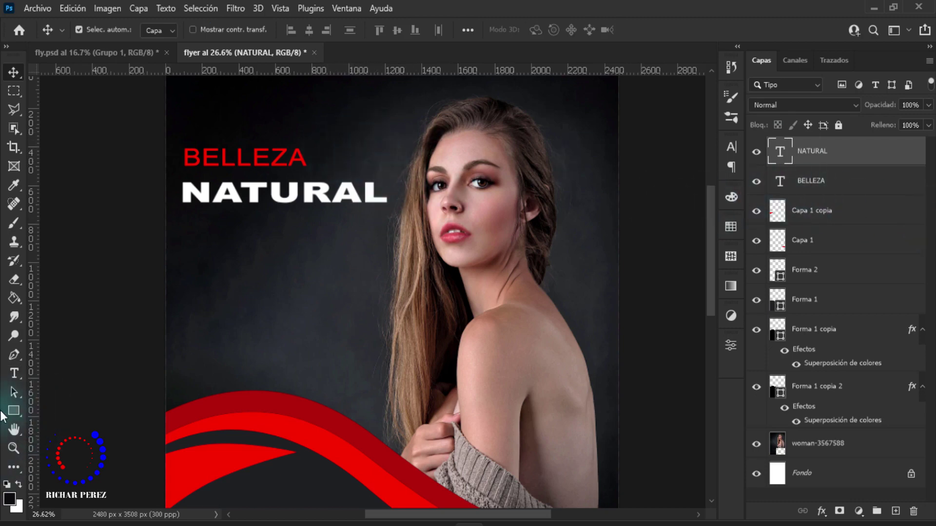
# Draw a 233 × 233 px red-filled square right of BELLEZA above NATURAL's end.
pyautogui.click(14, 411)
pyautogui.rightClick(14, 410)
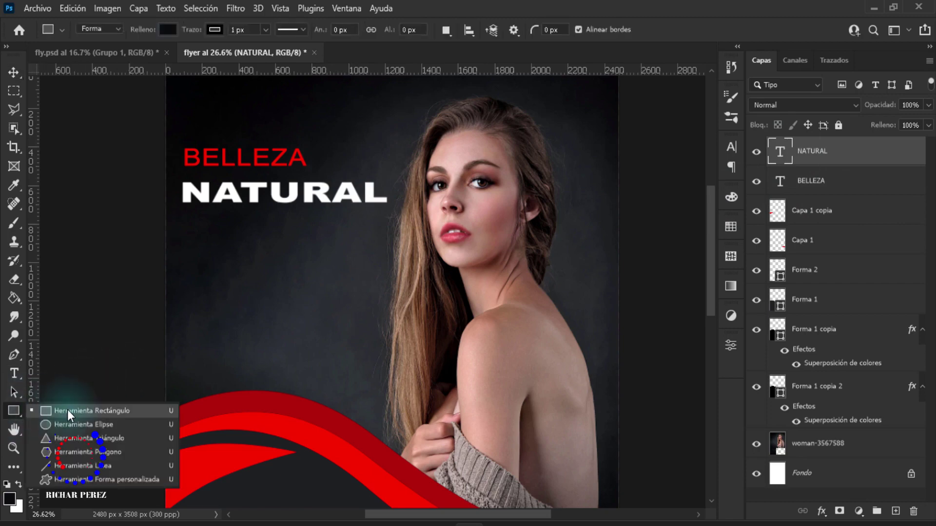
pyautogui.click(70, 414)
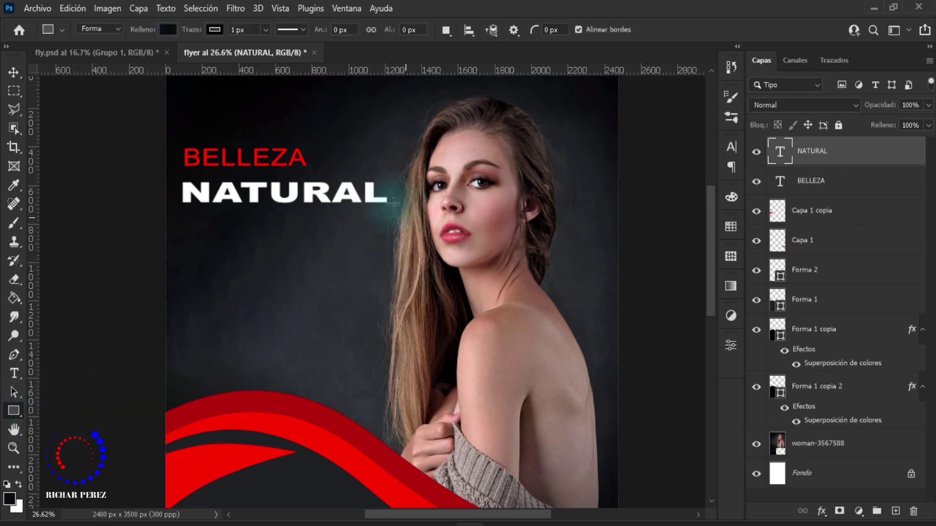
pyautogui.moveTo(324, 135); pyautogui.dragTo(382, 177)
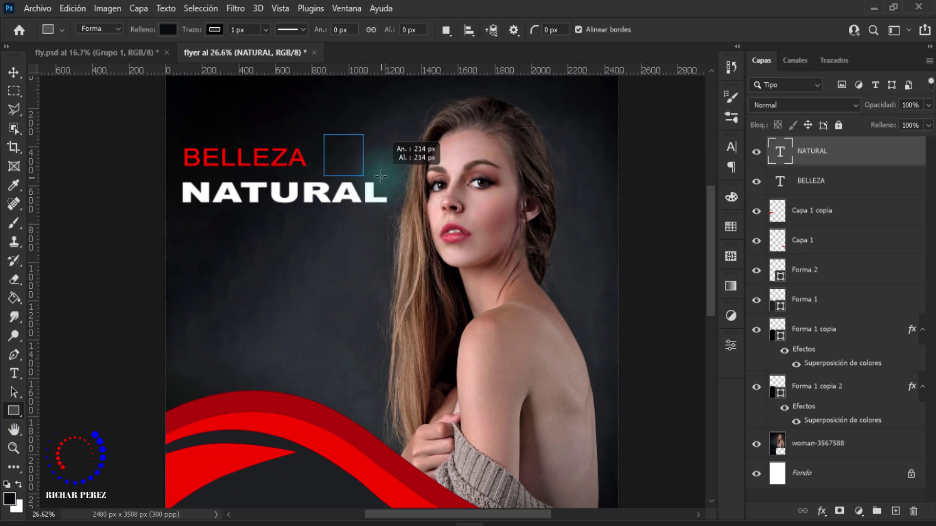
pyautogui.moveTo(381, 176); pyautogui.dragTo(366, 179)
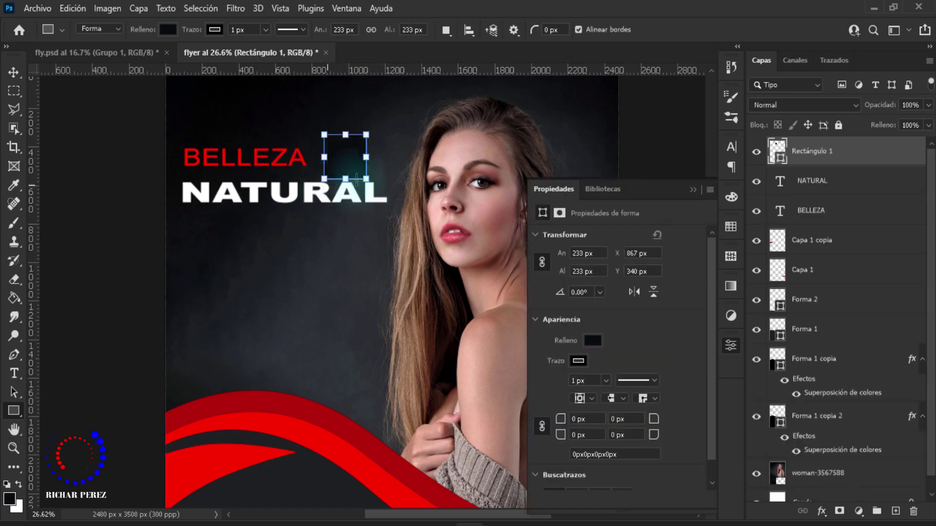
pyautogui.click(590, 340)
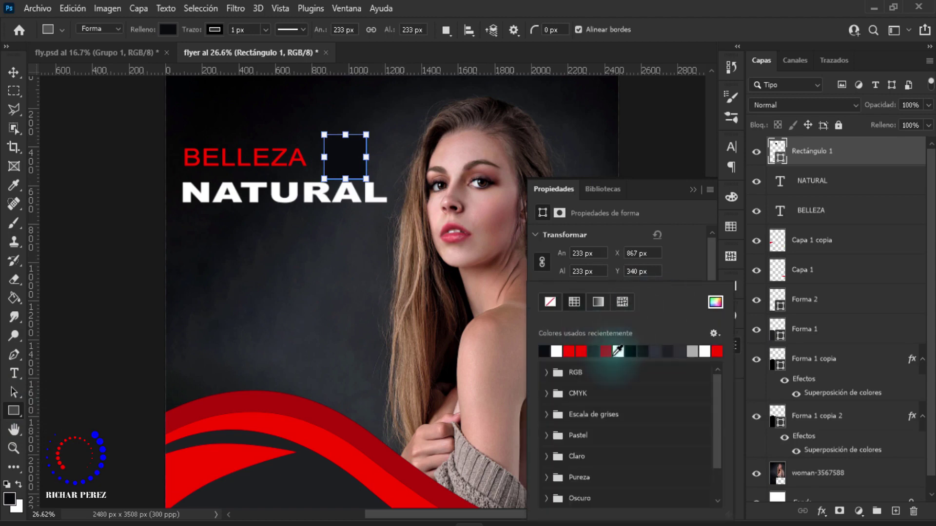
pyautogui.click(544, 351)
pyautogui.click(699, 186)
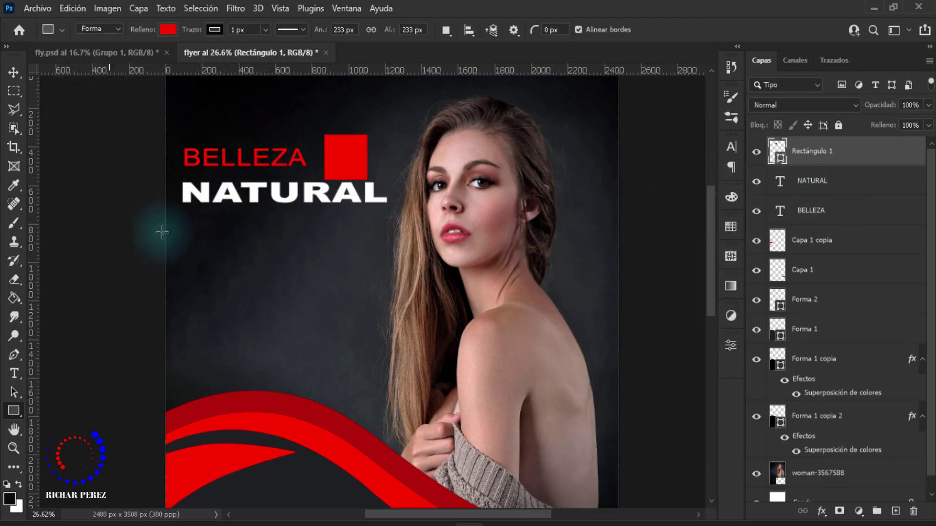
# Switch to the Pen tool and set the shape outline width to zero.
pyautogui.rightClick(27, 356)
pyautogui.click(82, 354)
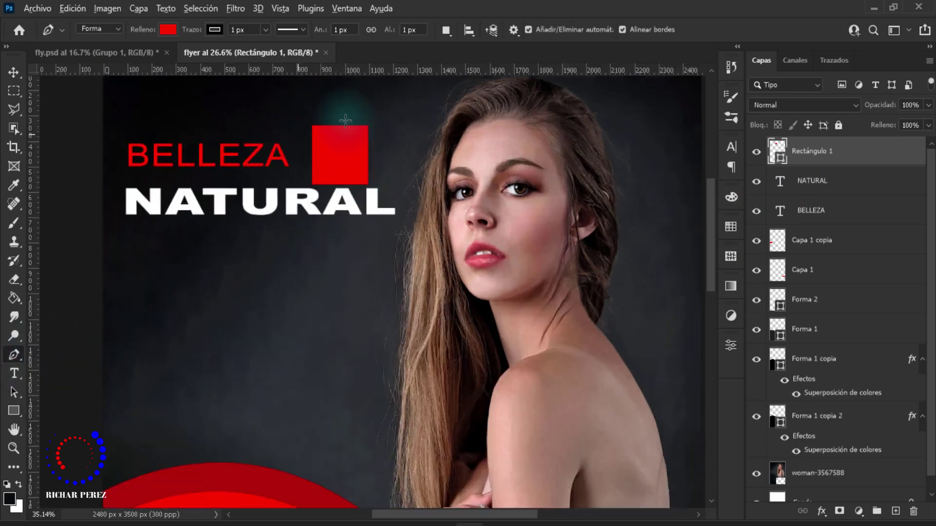
pyautogui.scroll(10, 398, 267)
pyautogui.scroll(2, 365, 256)
pyautogui.scroll(1, 339, 247)
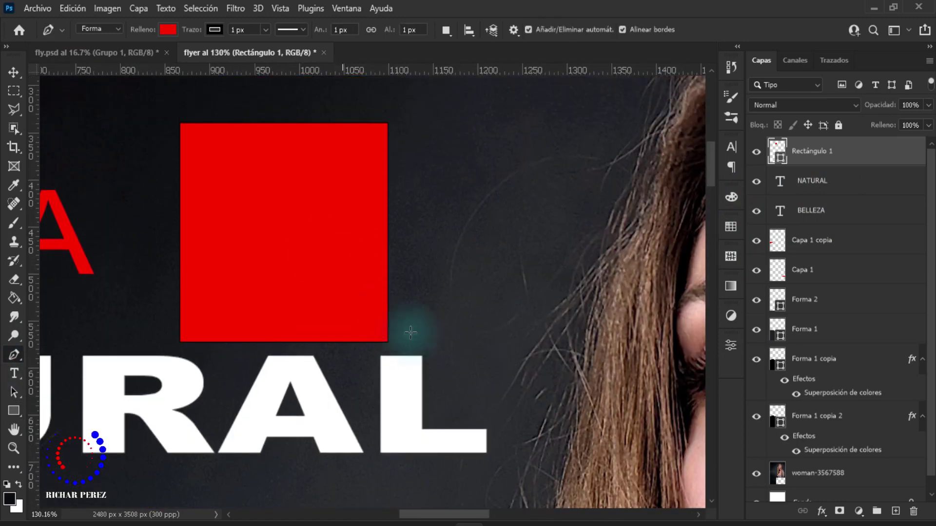
pyautogui.click(266, 30)
pyautogui.moveTo(265, 51); pyautogui.dragTo(102, 54)
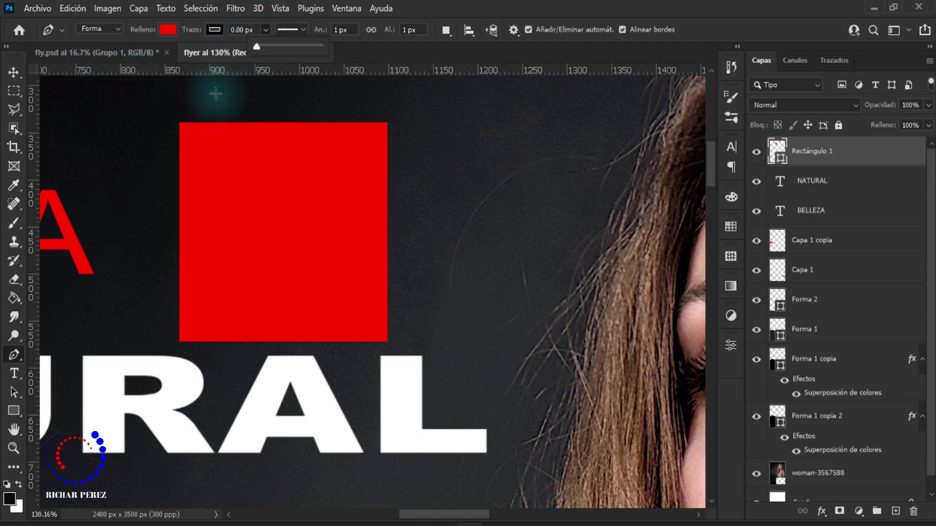
pyautogui.click(829, 143)
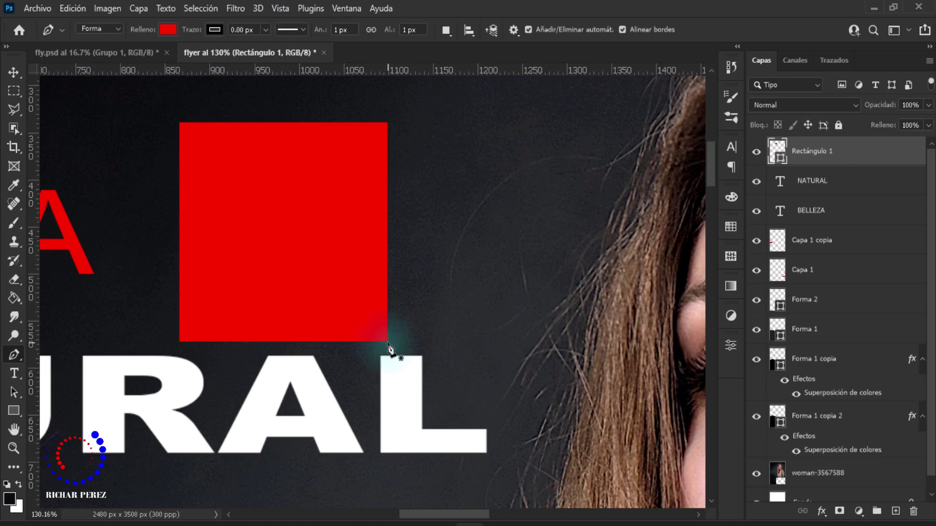
# Switch the Pen to Path mode, undoing the stray Forma 3 shape layer.
pyautogui.scroll(3, 389, 347)
pyautogui.scroll(2, 390, 348)
pyautogui.click(392, 345)
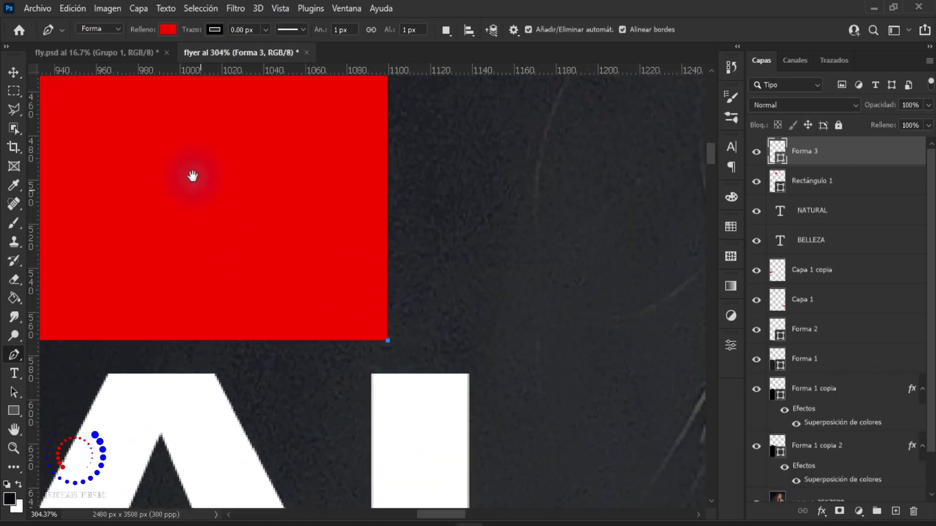
pyautogui.scroll(5, 195, 176)
pyautogui.hscroll(-3, 338, 353)
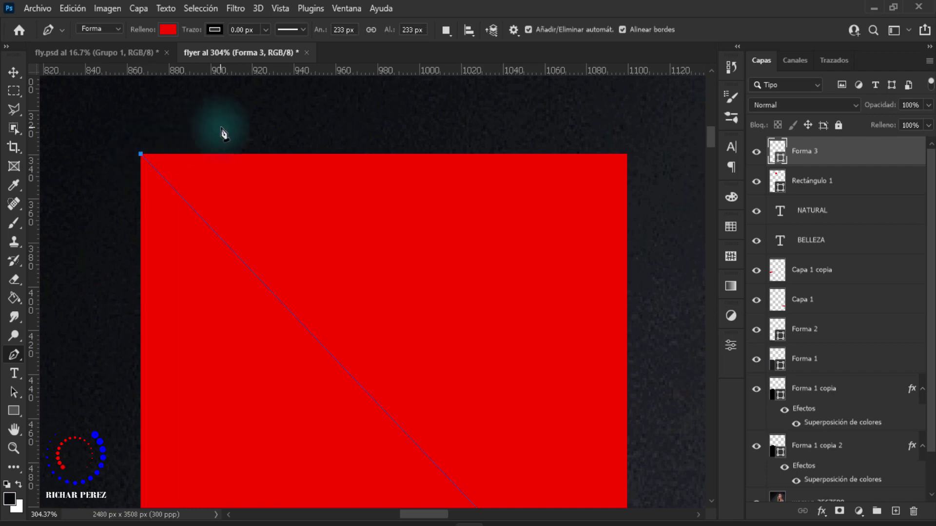
pyautogui.scroll(-3, 224, 130)
pyautogui.click(453, 127)
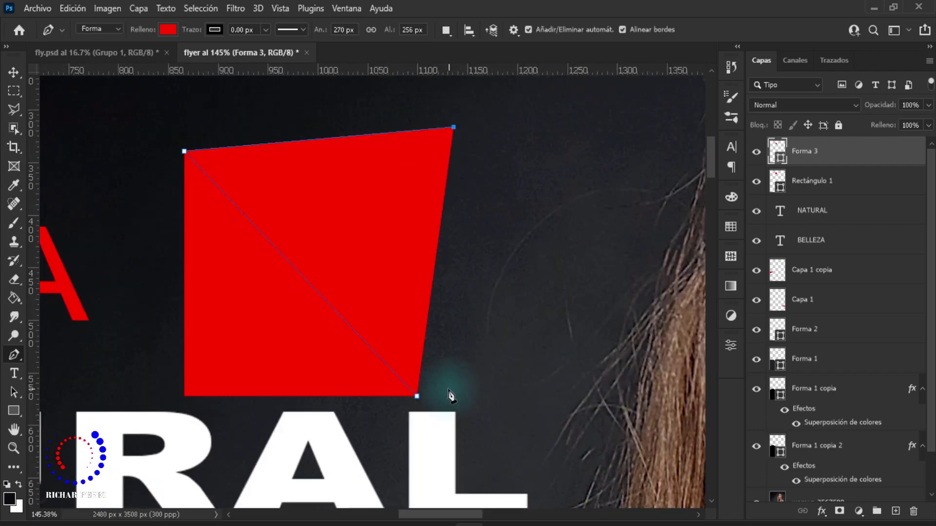
pyautogui.click(119, 31)
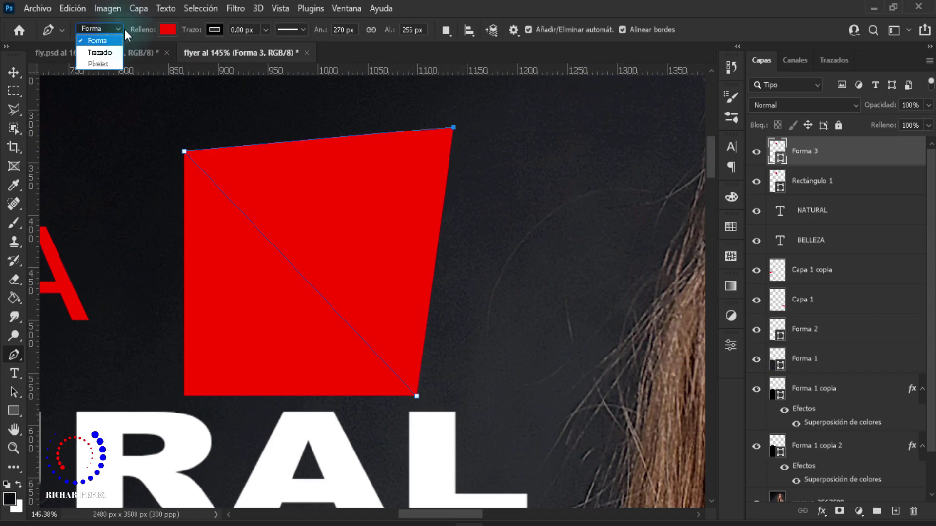
pyautogui.click(102, 52)
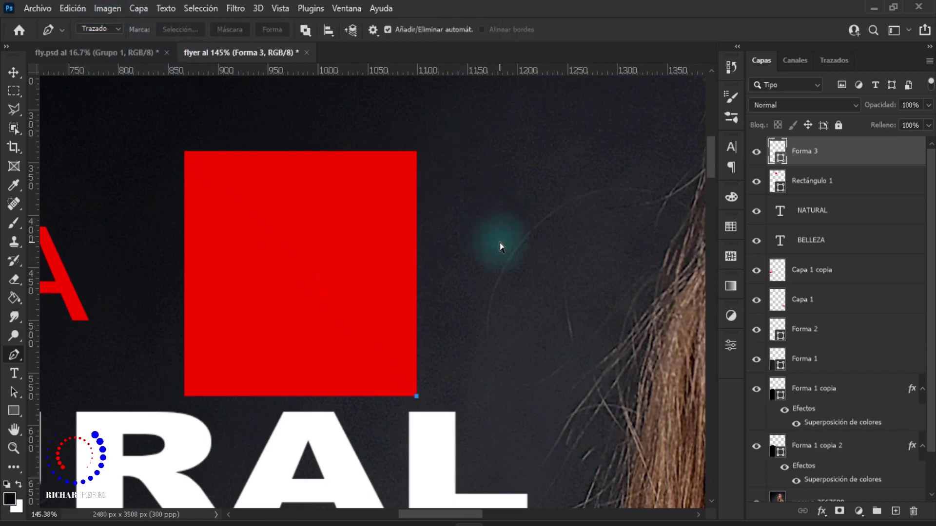
pyautogui.hotkey('ctrl', 'z')
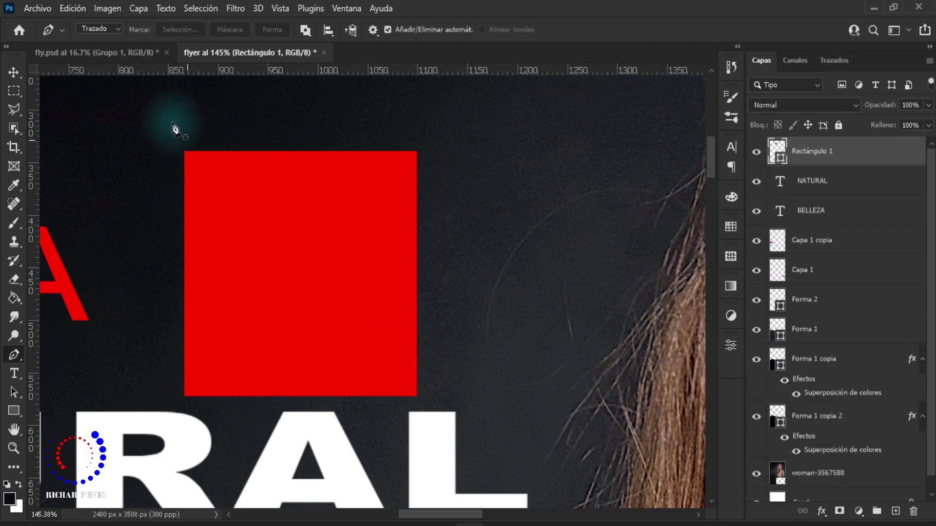
pyautogui.click(102, 29)
pyautogui.click(98, 51)
# Place path points at the square's bottom-right corner and above its top corners.
pyautogui.scroll(3, 190, 175)
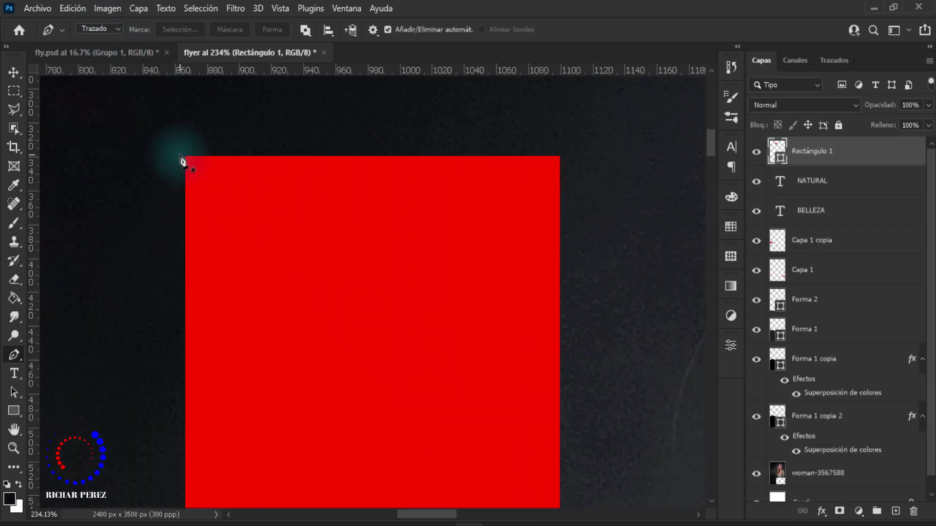
pyautogui.scroll(2, 187, 162)
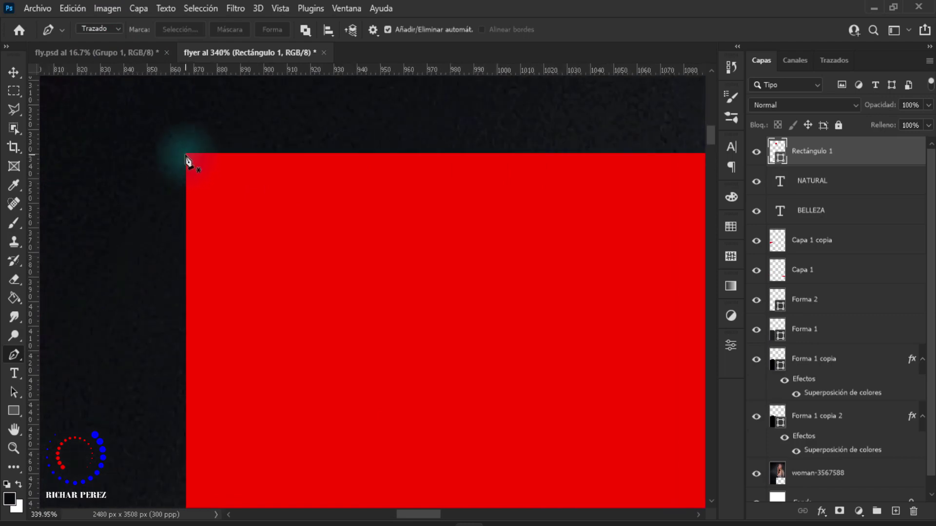
pyautogui.scroll(-3, 324, 234)
pyautogui.scroll(-2, 574, 355)
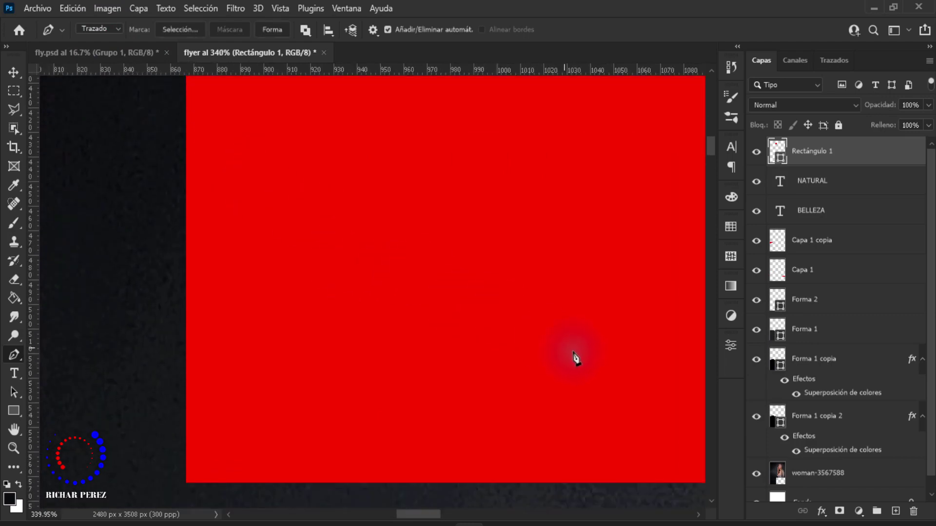
pyautogui.moveTo(574, 355); pyautogui.dragTo(276, 338)
pyautogui.click(409, 451)
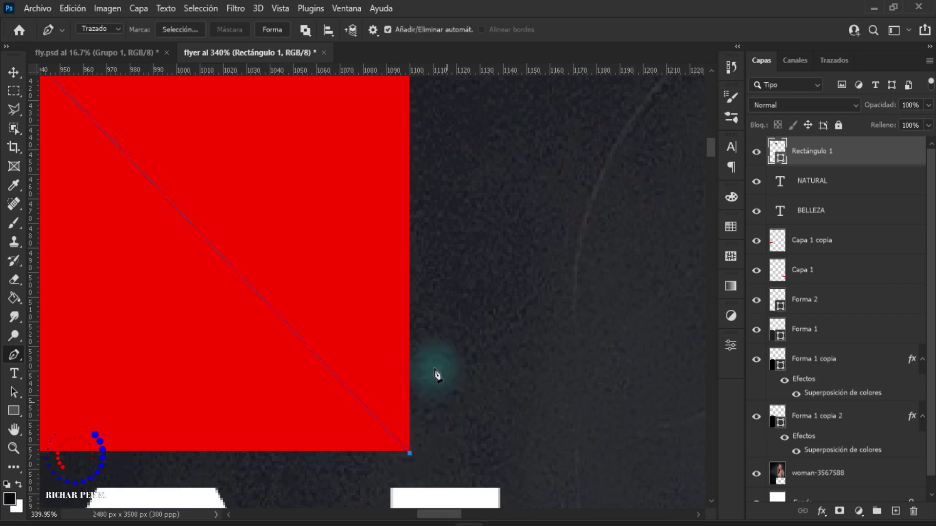
pyautogui.scroll(-3, 437, 374)
pyautogui.click(452, 171)
pyautogui.click(250, 163)
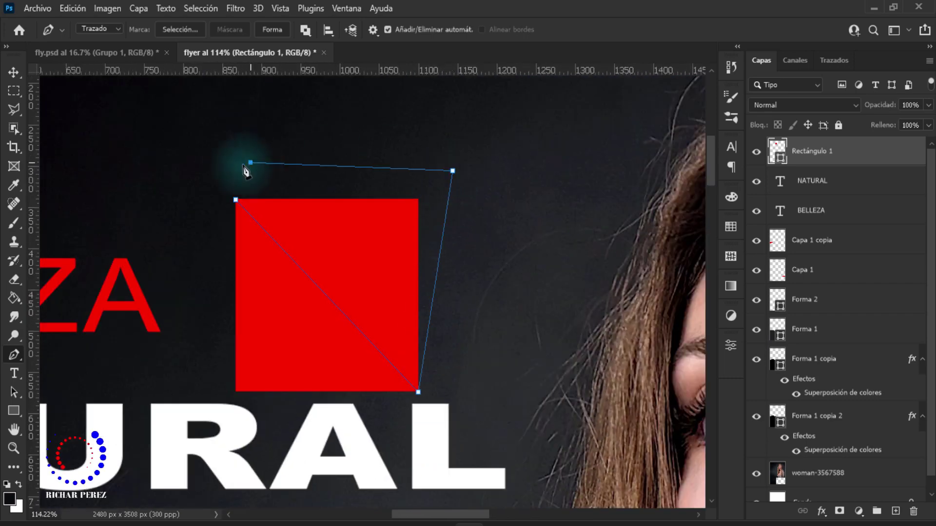
# Close the corner path and turn it into a selection with no feathering.
pyautogui.click(236, 200)
pyautogui.rightClick(420, 201)
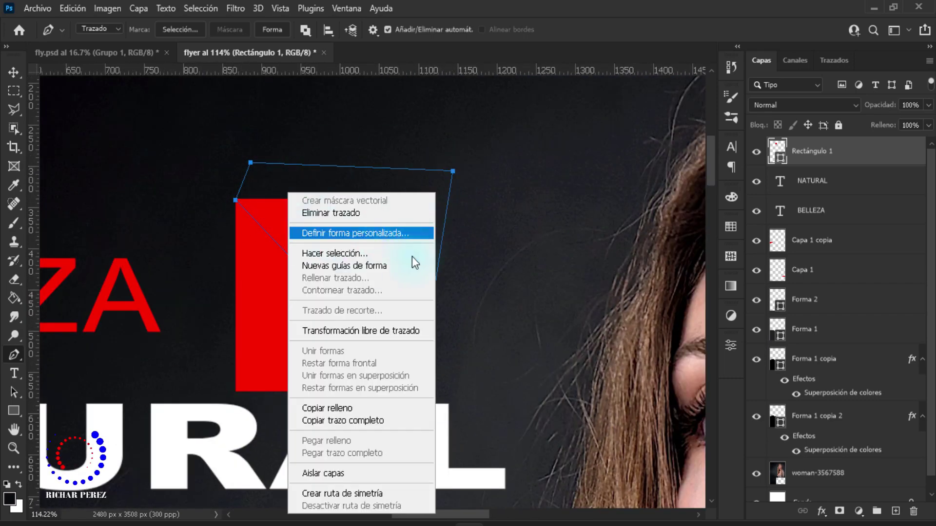
pyautogui.click(379, 252)
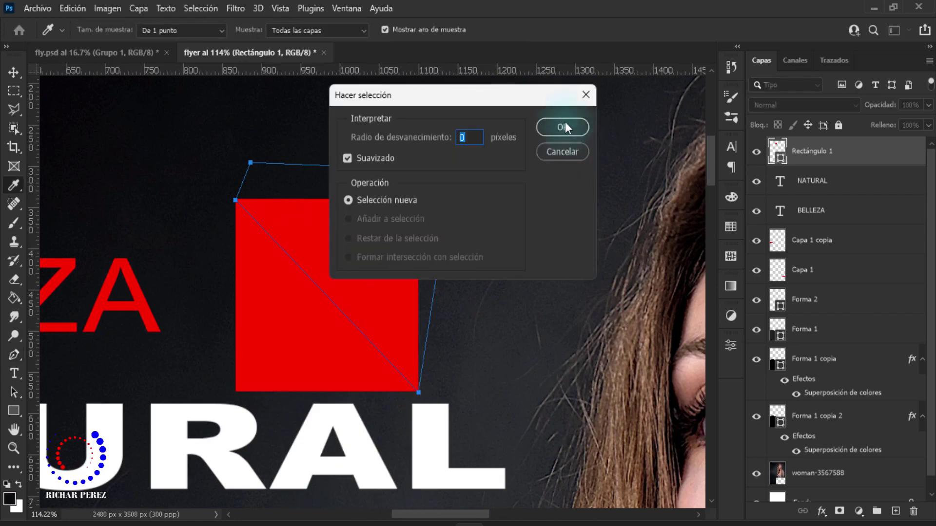
pyautogui.click(564, 127)
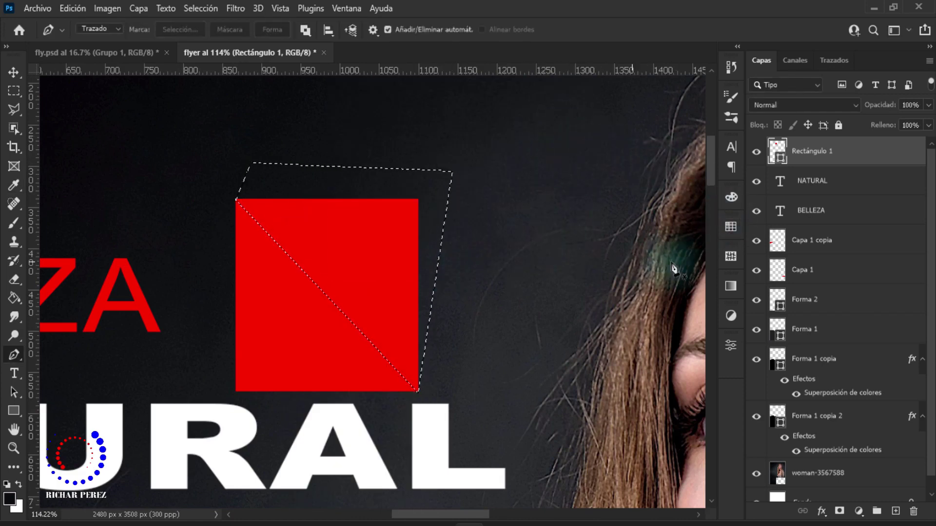
# Mask the red square to its lower-left triangle with an inverted mask, then duplicate the layer.
pyautogui.click(839, 512)
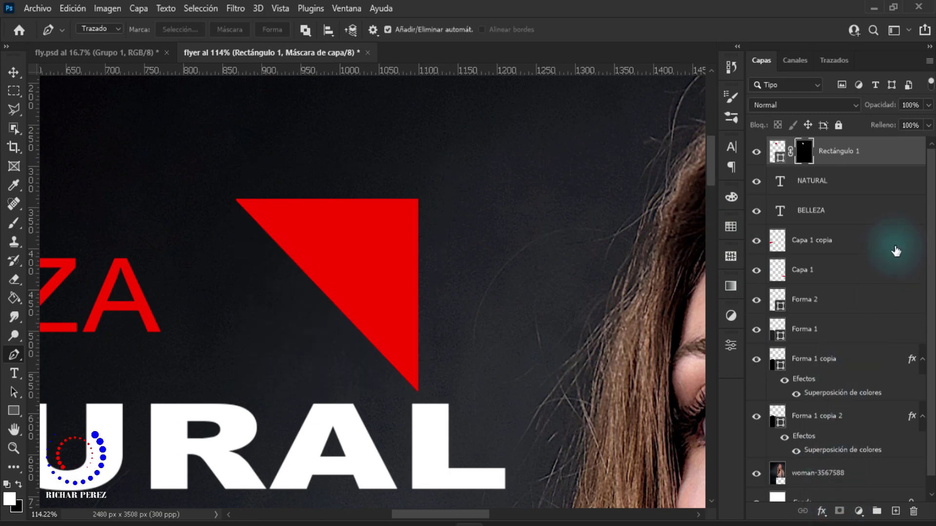
pyautogui.hotkey('ctrl', 'i')
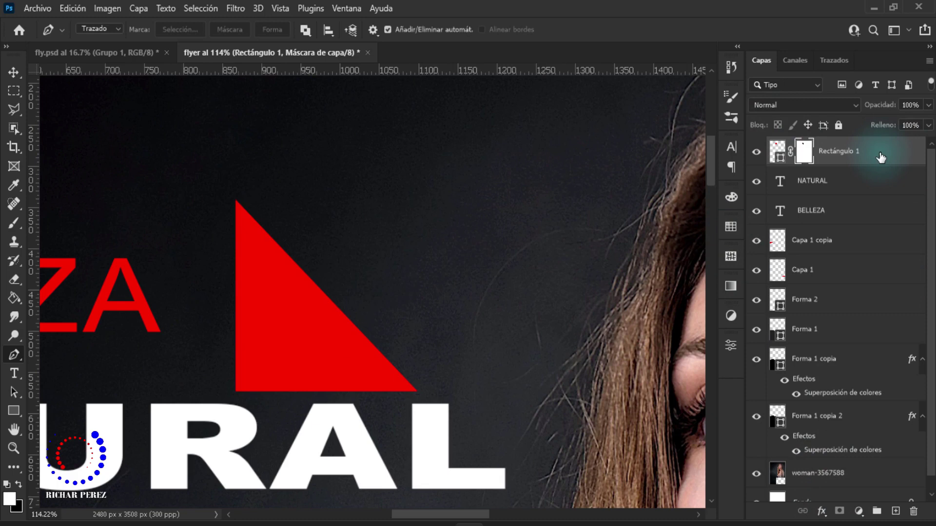
pyautogui.hotkey('ctrl', 'j')
pyautogui.press('g')
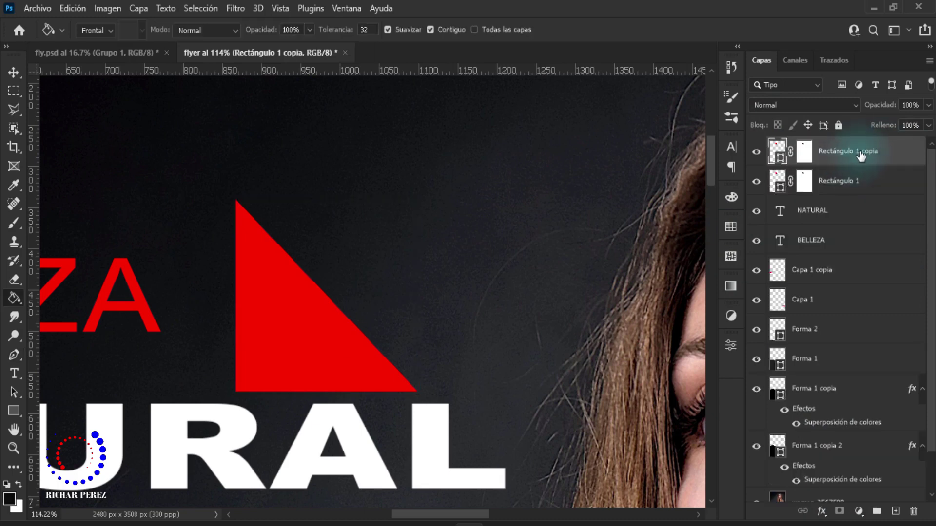
# Convert the triangle copy to a smart object, flip it vertically and horizontally, and offset it up-right.
pyautogui.rightClick(860, 156)
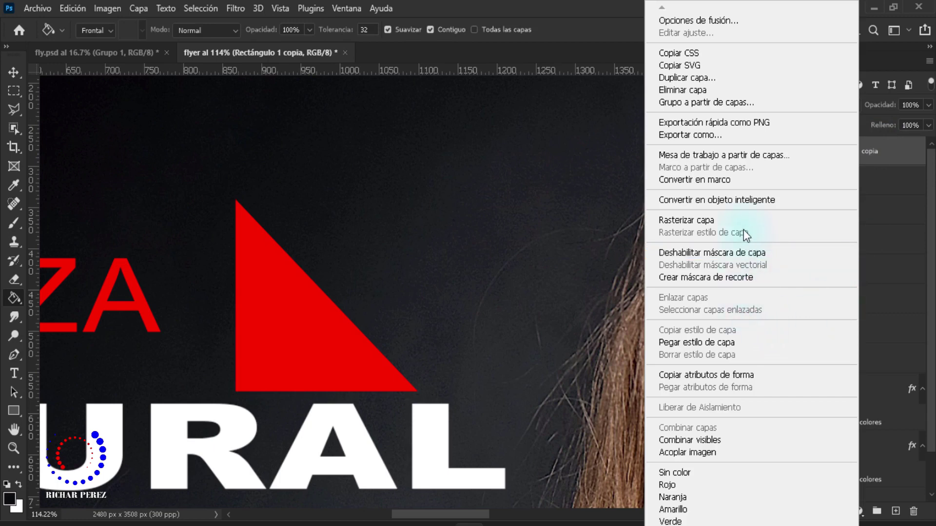
pyautogui.click(744, 200)
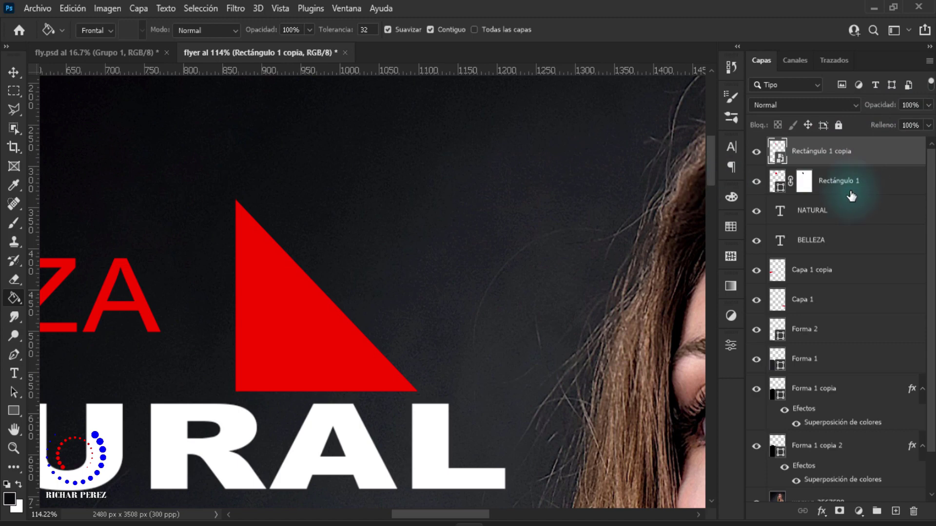
pyautogui.hotkey('ctrl', 't')
pyautogui.rightClick(429, 280)
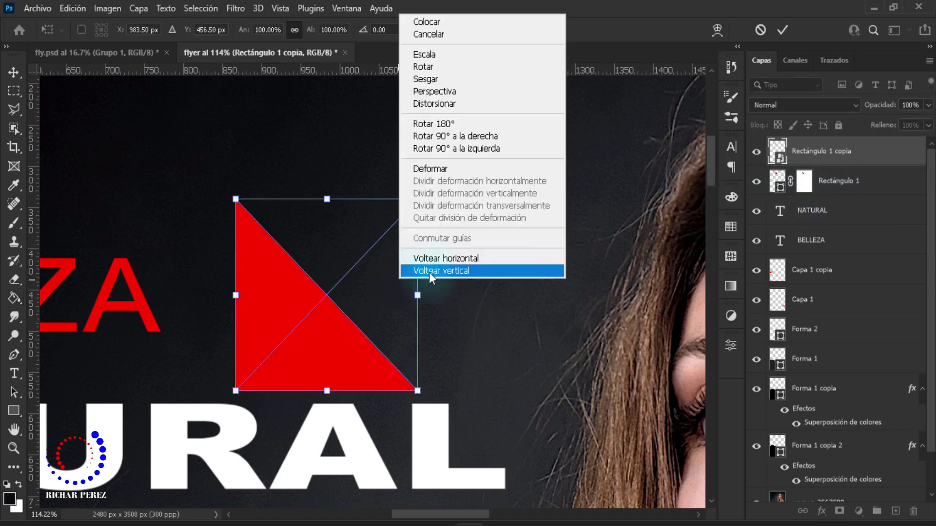
pyautogui.click(498, 269)
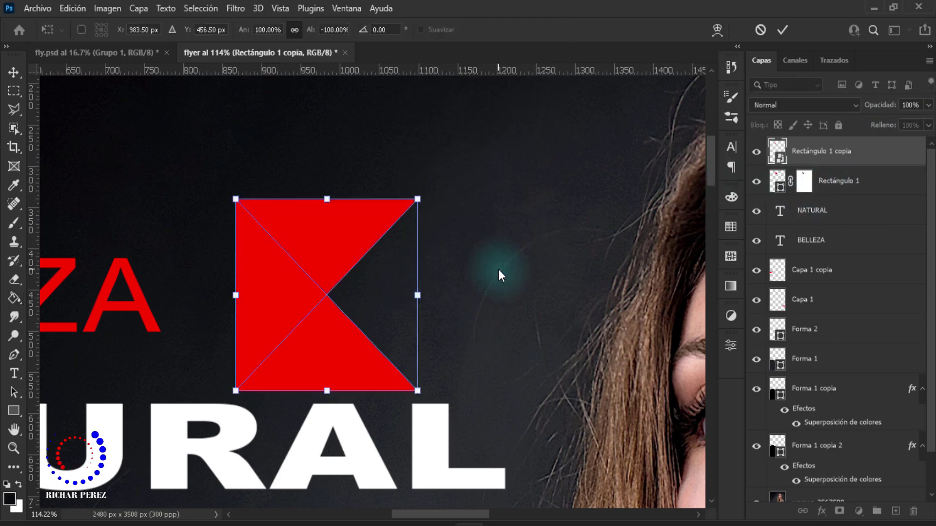
pyautogui.rightClick(397, 271)
pyautogui.click(477, 250)
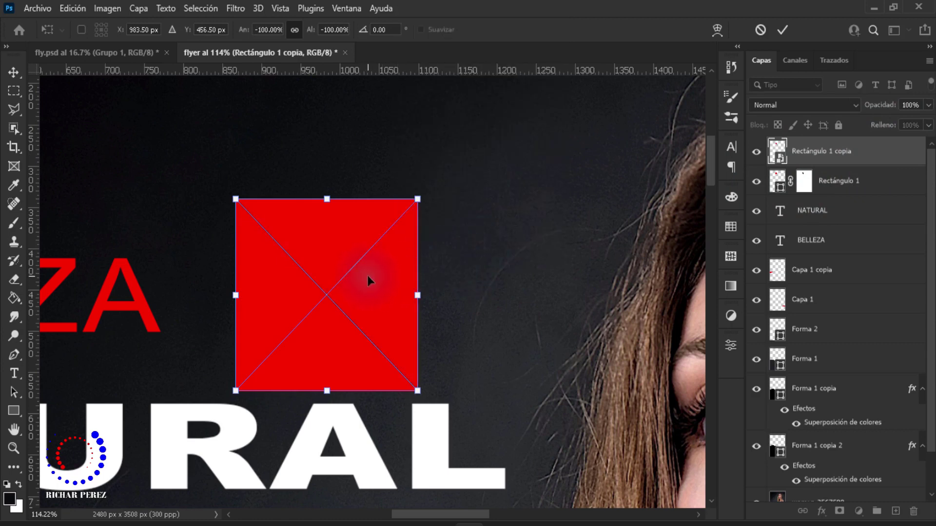
pyautogui.moveTo(368, 275); pyautogui.dragTo(388, 263)
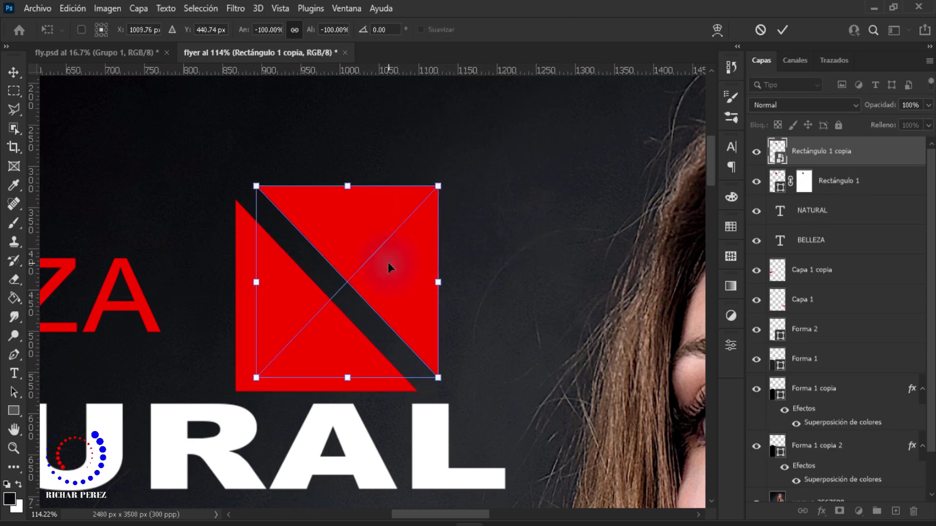
pyautogui.press('Return')
pyautogui.press('g')
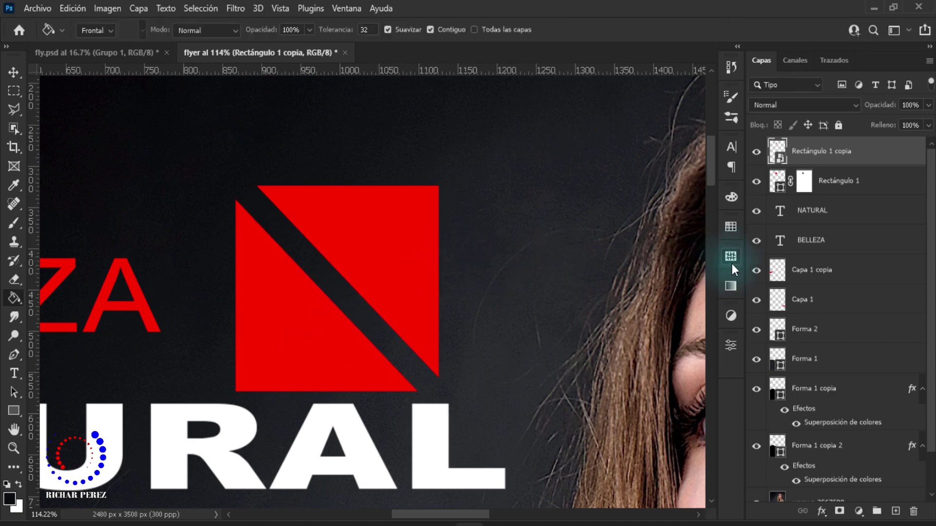
# Rasterize the upper-right triangle copy and fill its shape with black using the Paint Bucket.
pyautogui.keyDown('ctrl'); pyautogui.click(772, 155); pyautogui.keyUp('ctrl')
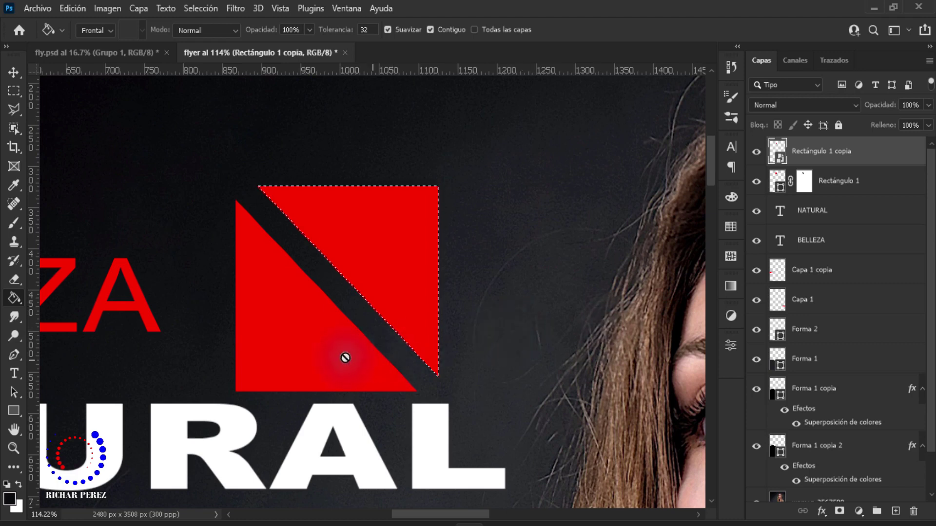
pyautogui.rightClick(10, 297)
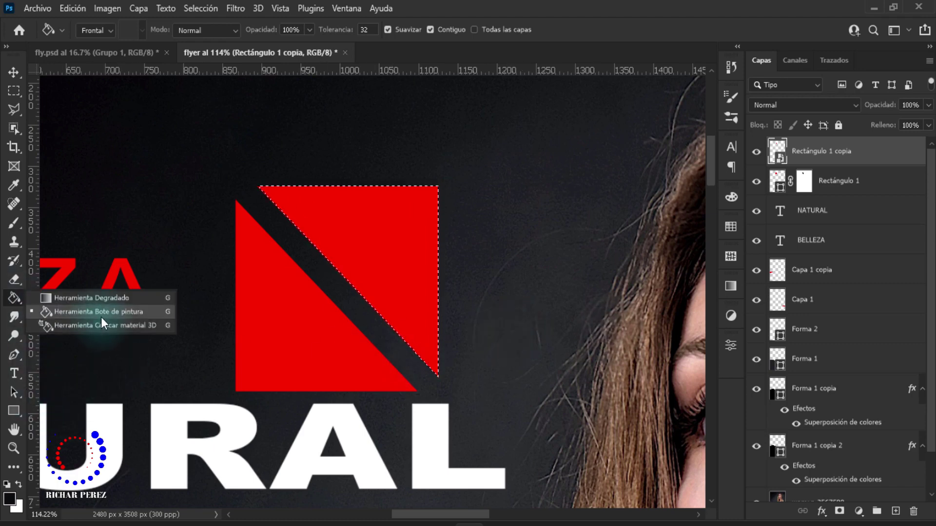
pyautogui.click(101, 322)
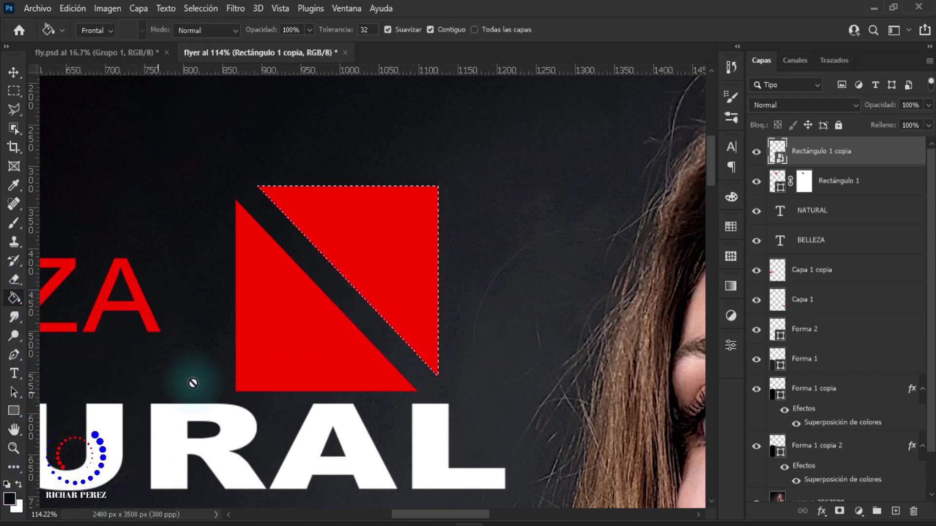
pyautogui.click(369, 262)
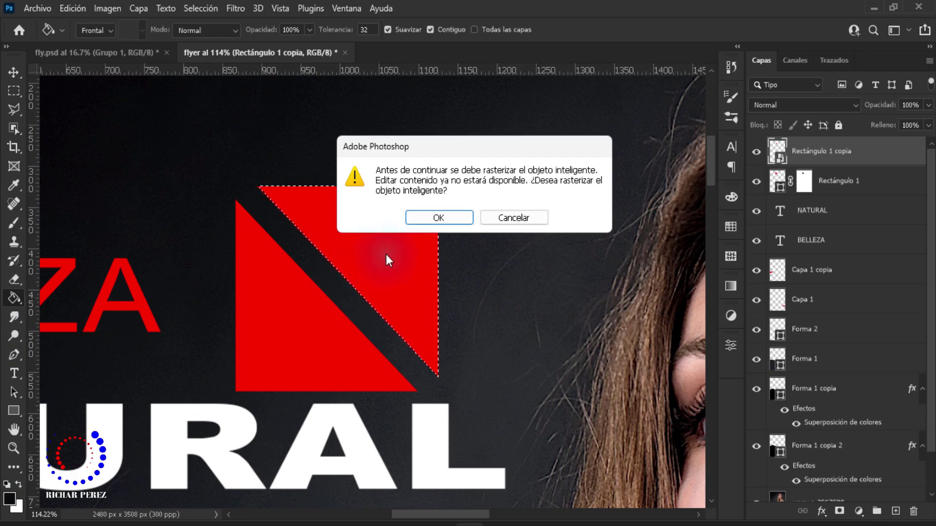
pyautogui.click(431, 217)
pyautogui.click(417, 235)
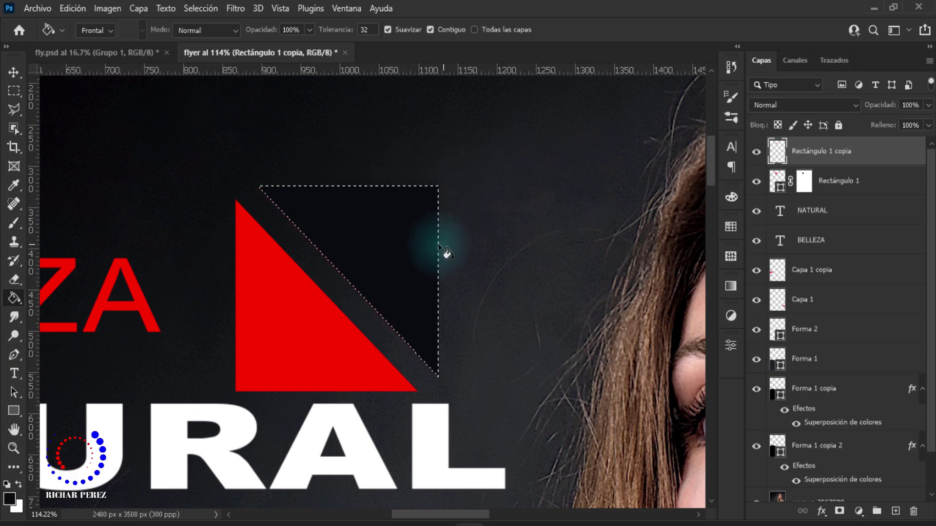
pyautogui.hotkey('ctrl', 'd')
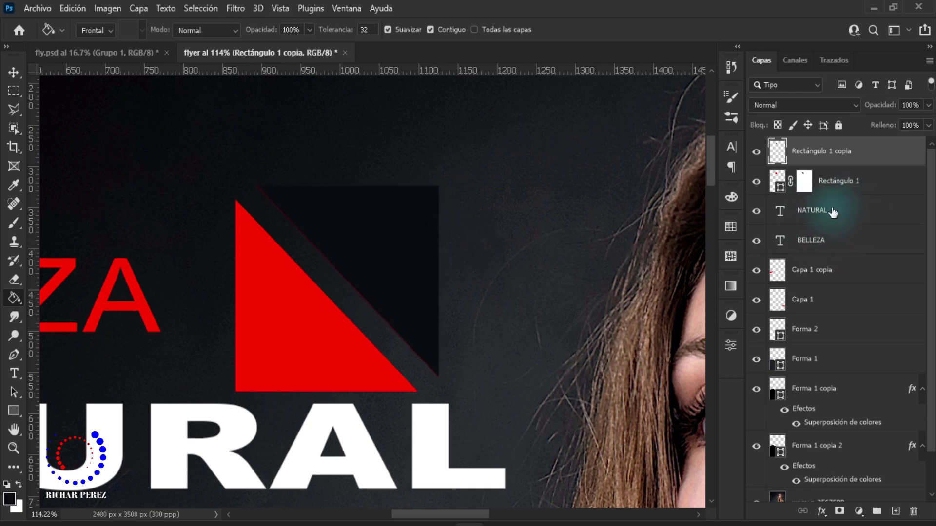
# Shrink the black triangle to about 76.47% and lower it about 15 px beside the red one.
pyautogui.hotkey('ctrl', 't')
pyautogui.moveTo(438, 188); pyautogui.dragTo(410, 215)
pyautogui.moveTo(396, 246)
pyautogui.mouseDown()
pyautogui.moveTo(403, 214)
pyautogui.moveTo(392, 224)
pyautogui.mouseUp()
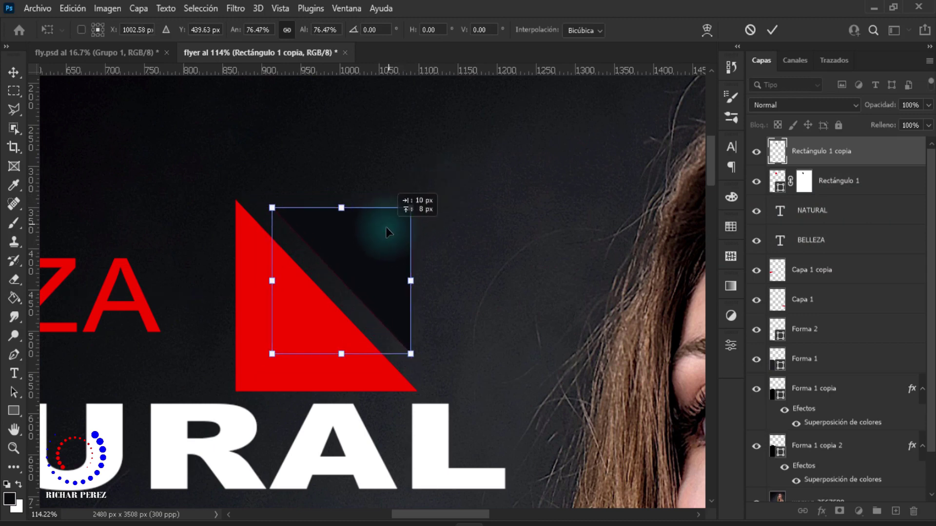
pyautogui.moveTo(388, 225); pyautogui.dragTo(388, 232)
pyautogui.press('Return')
# Scale both Rectángulo triangle layers down to about 201 px and place them right of BELLEZA.
pyautogui.press('g')
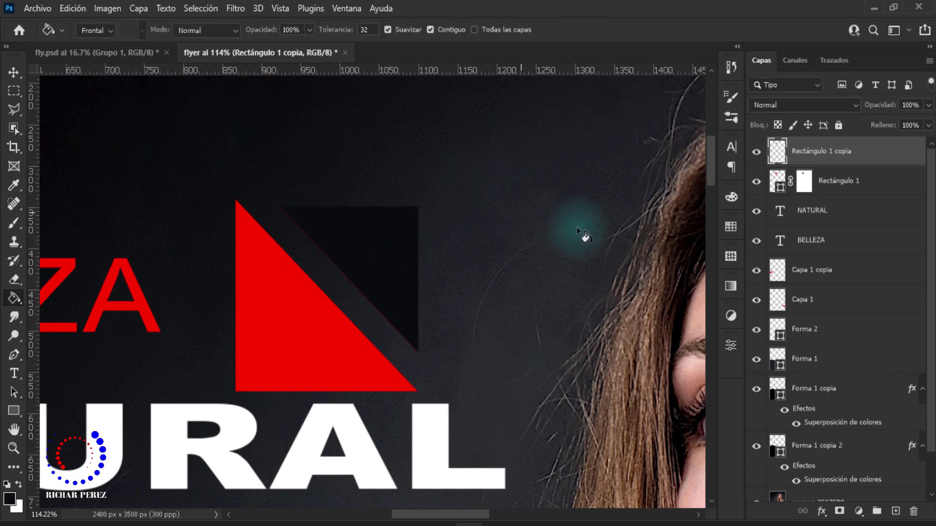
pyautogui.scroll(-5, 641, 246)
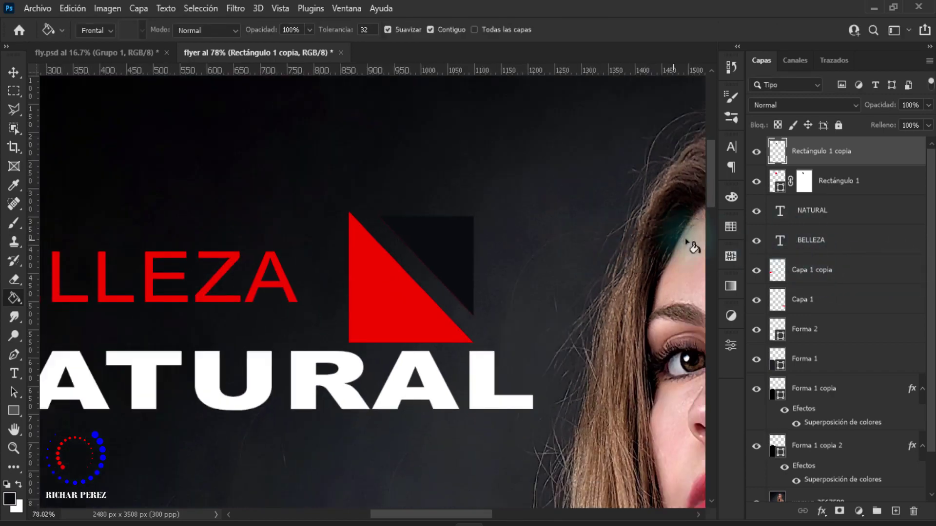
pyautogui.click(839, 190)
pyautogui.keyDown('shift'); pyautogui.click(851, 150); pyautogui.keyUp('shift')
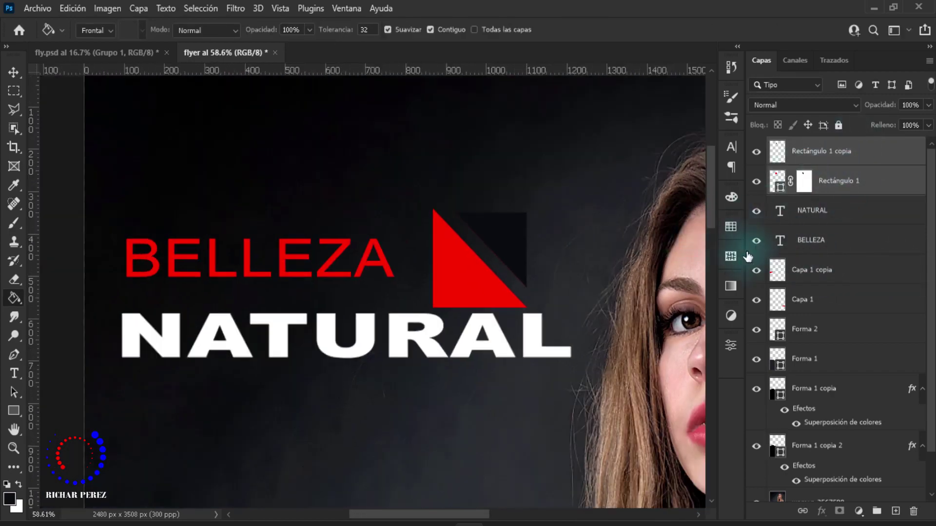
pyautogui.hotkey('ctrl', 't')
pyautogui.moveTo(479, 208); pyautogui.dragTo(479, 219)
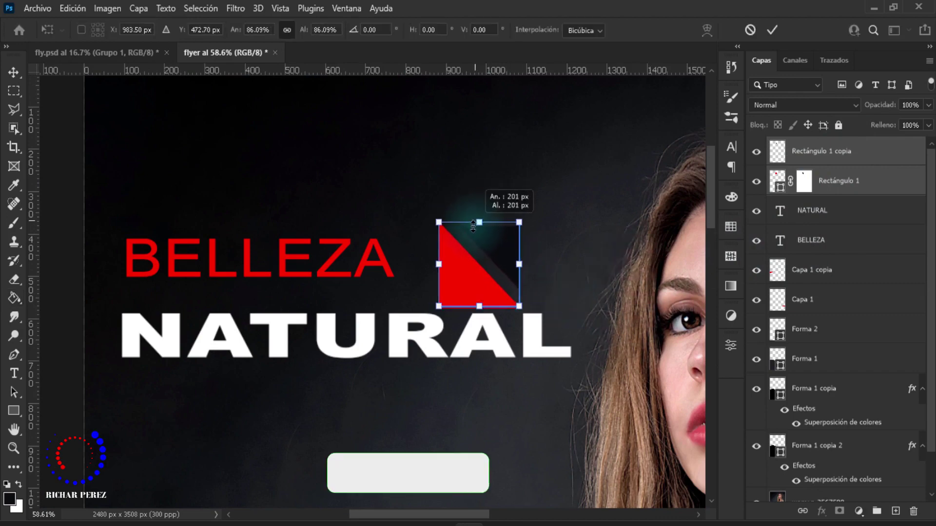
pyautogui.moveTo(481, 255); pyautogui.dragTo(549, 276)
pyautogui.press('Return')
pyautogui.hotkey('ctrl', '0')
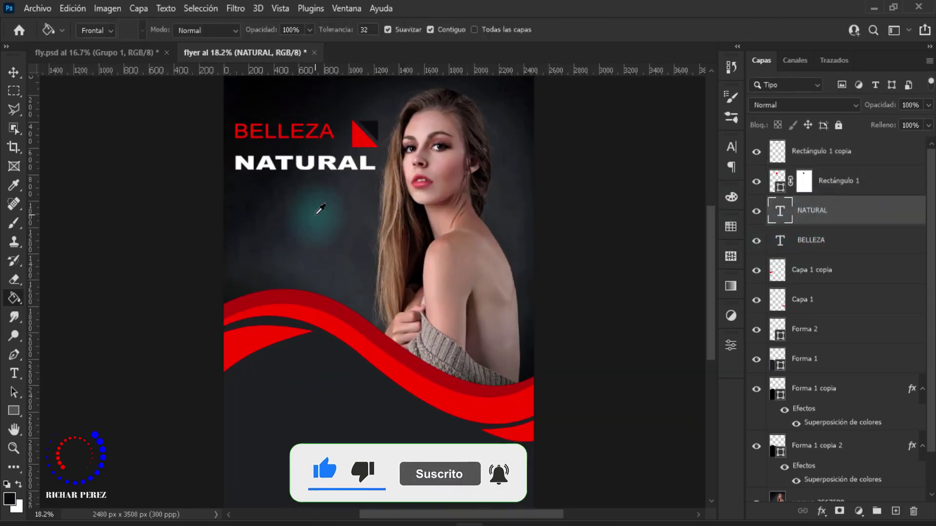
pyautogui.scroll(-1, 292, 273)
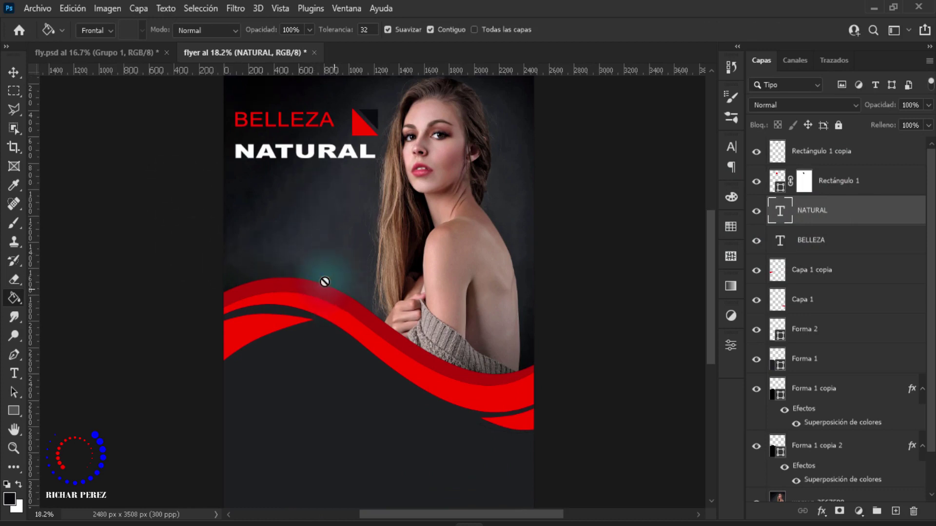
pyautogui.scroll(-1, 324, 278)
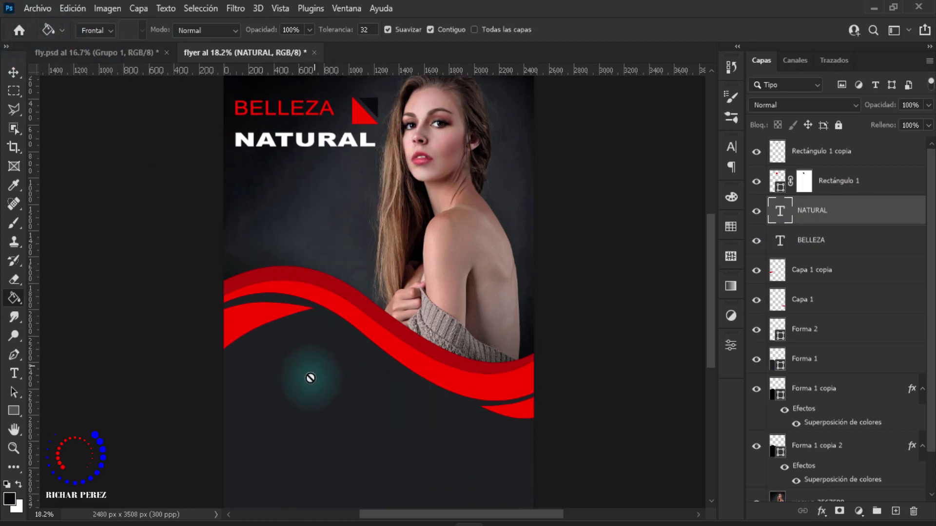
# Duplicate the BELLEZA text layer to the top of the stack and move it to the lower left.
pyautogui.press('t')
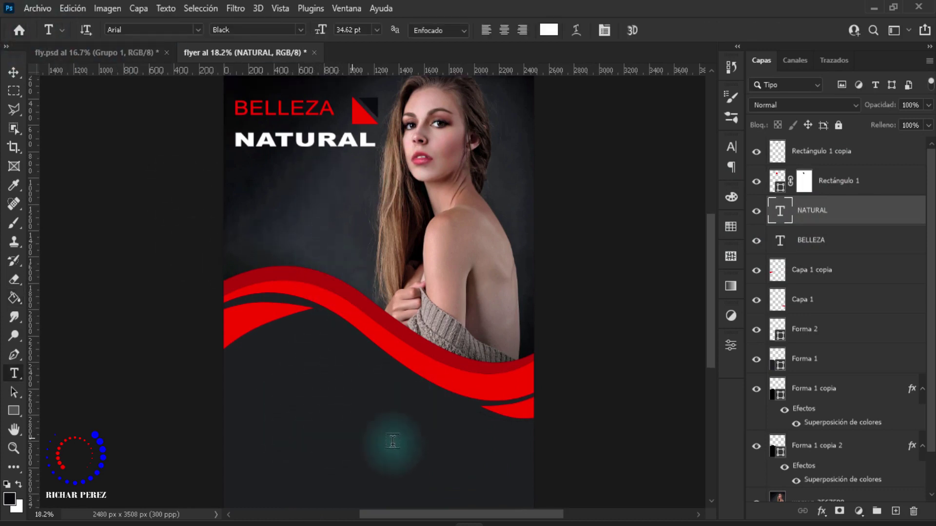
pyautogui.click(840, 249)
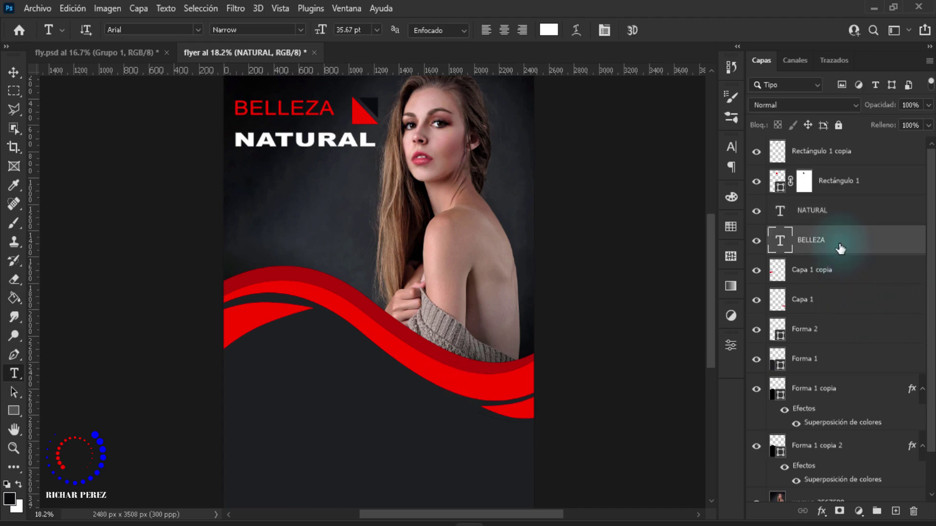
pyautogui.hotkey('ctrl', 'j')
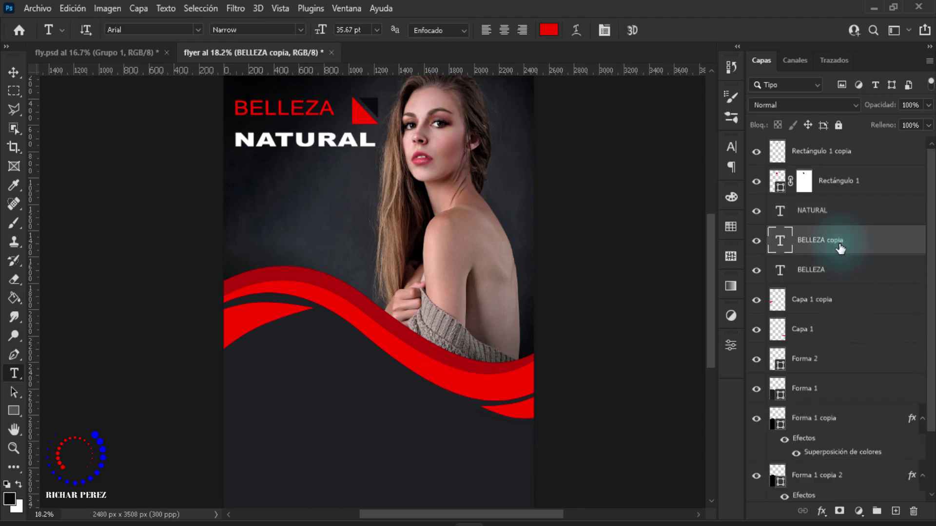
pyautogui.moveTo(839, 246); pyautogui.dragTo(828, 141)
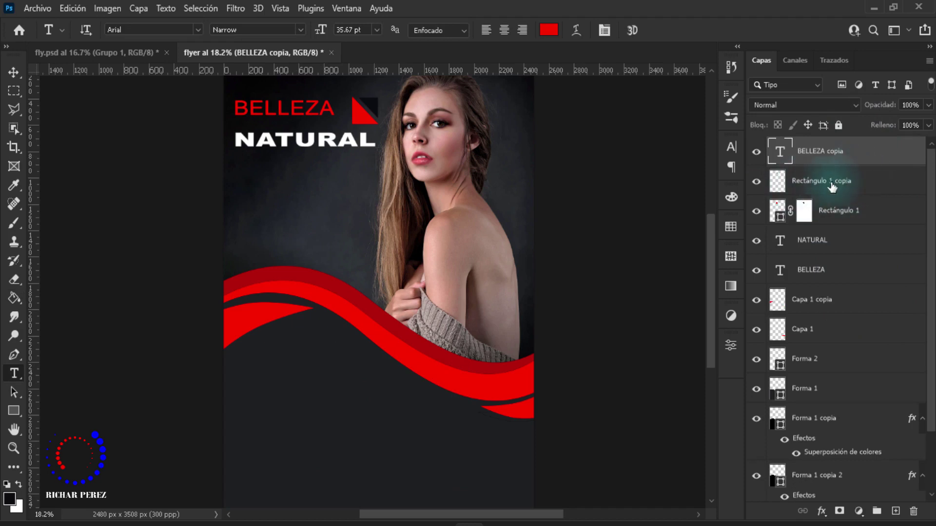
pyautogui.hotkey('ctrl', 't')
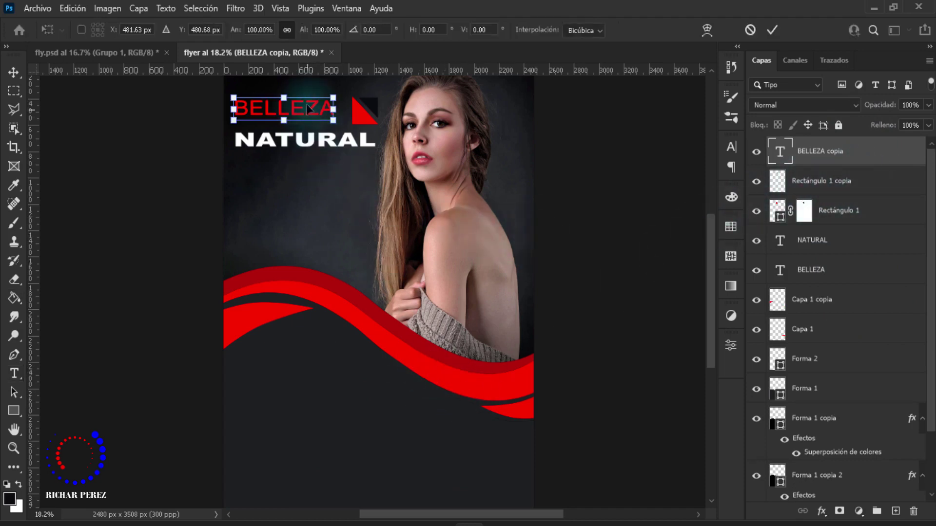
pyautogui.moveTo(299, 113); pyautogui.dragTo(267, 380)
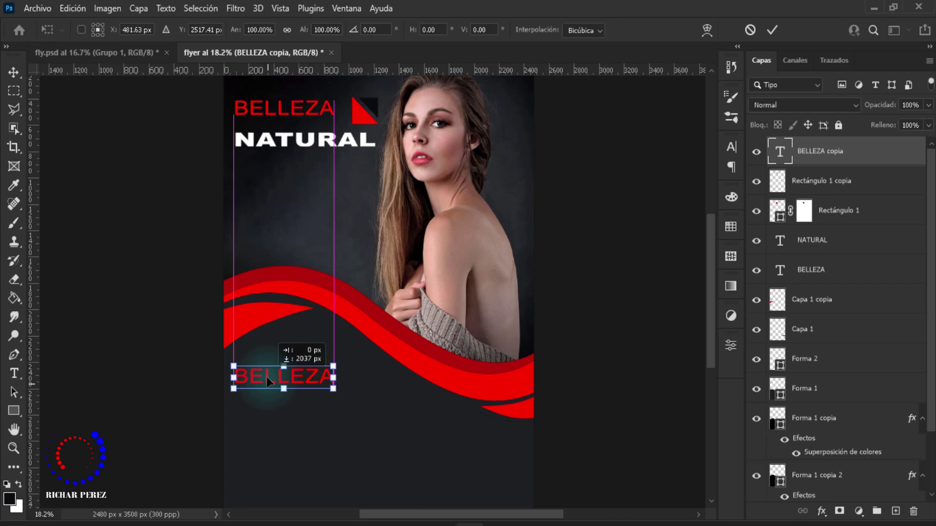
pyautogui.press('Return')
# Retype the copy as DISEÑO and set its colour to #ffffff.
pyautogui.press('t')
pyautogui.write('DISEÑO')
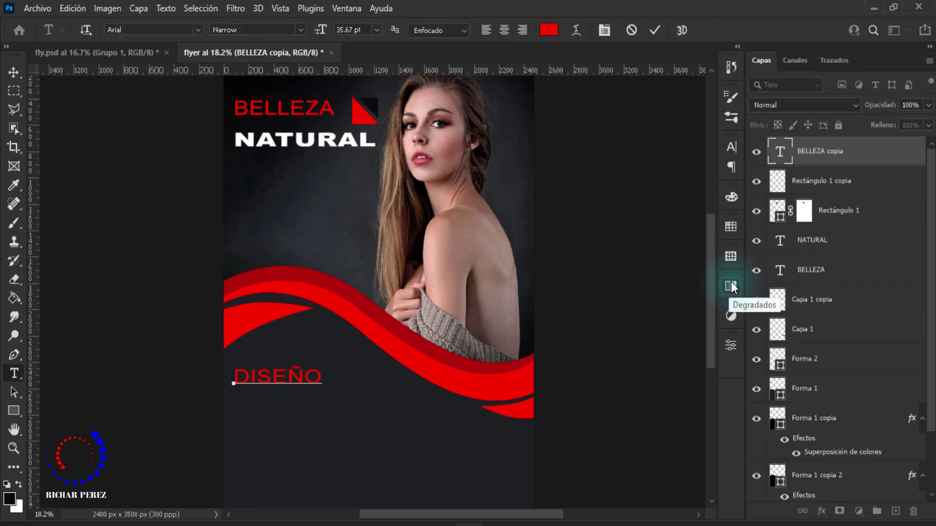
pyautogui.hotkey('ctrl', 'Return')
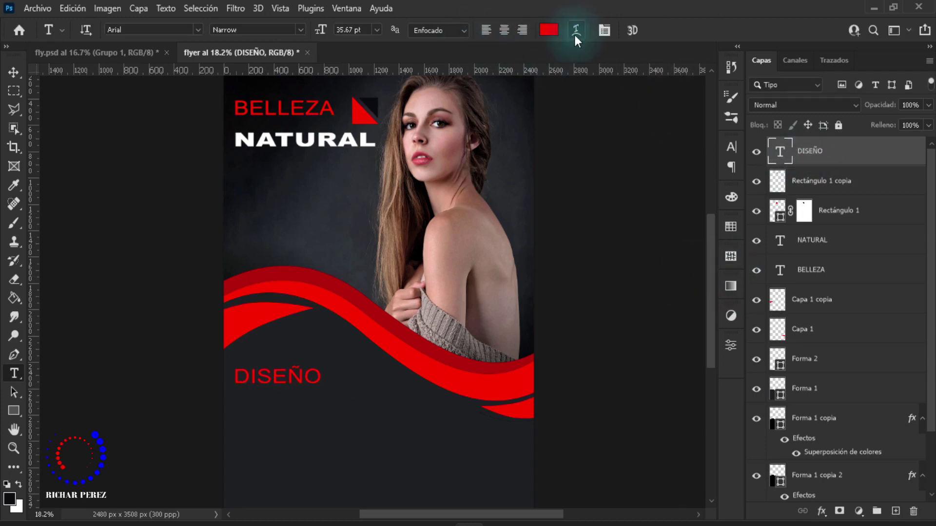
pyautogui.click(548, 29)
pyautogui.write('ffffff')
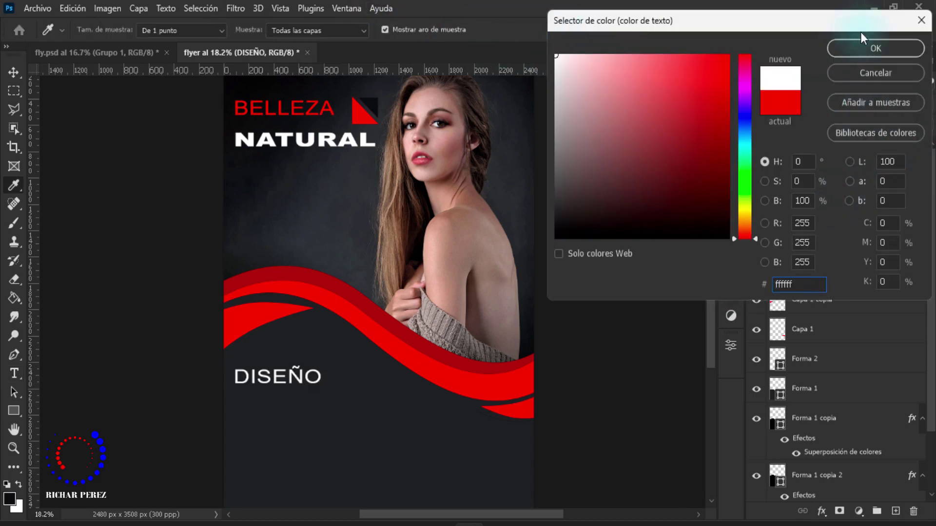
pyautogui.click(862, 46)
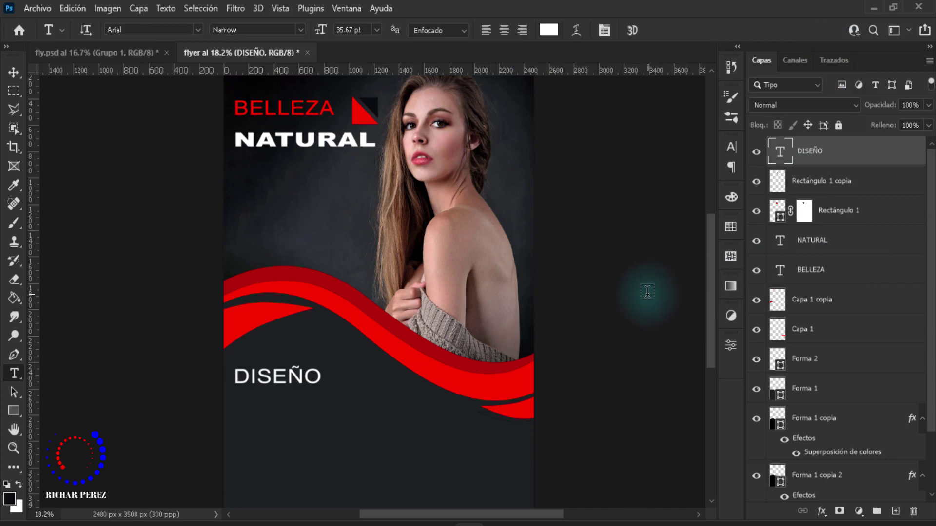
# Duplicate the NATURAL text layer to the top and position it just below DISEÑO.
pyautogui.click(836, 245)
pyautogui.hotkey('ctrl', 'j')
pyautogui.moveTo(837, 245); pyautogui.dragTo(805, 155)
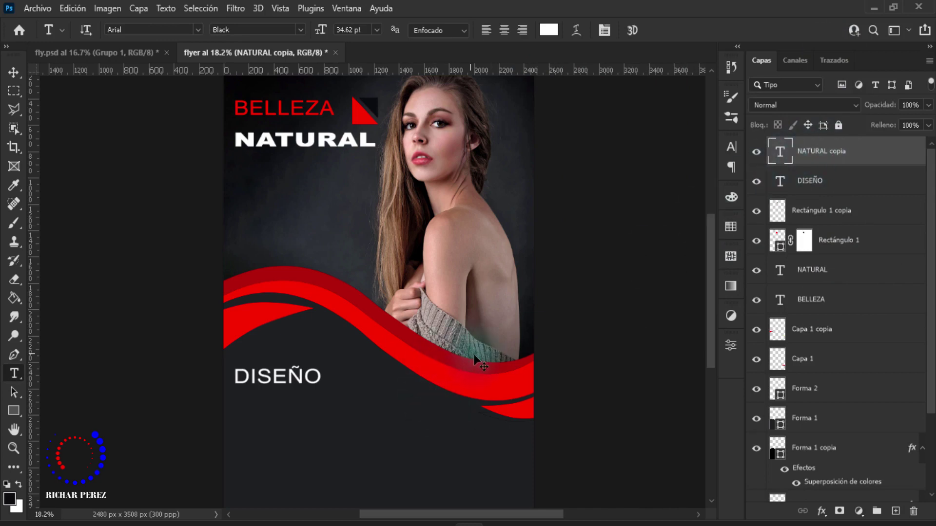
pyautogui.hotkey('ctrl', 't')
pyautogui.moveTo(345, 145); pyautogui.dragTo(330, 420)
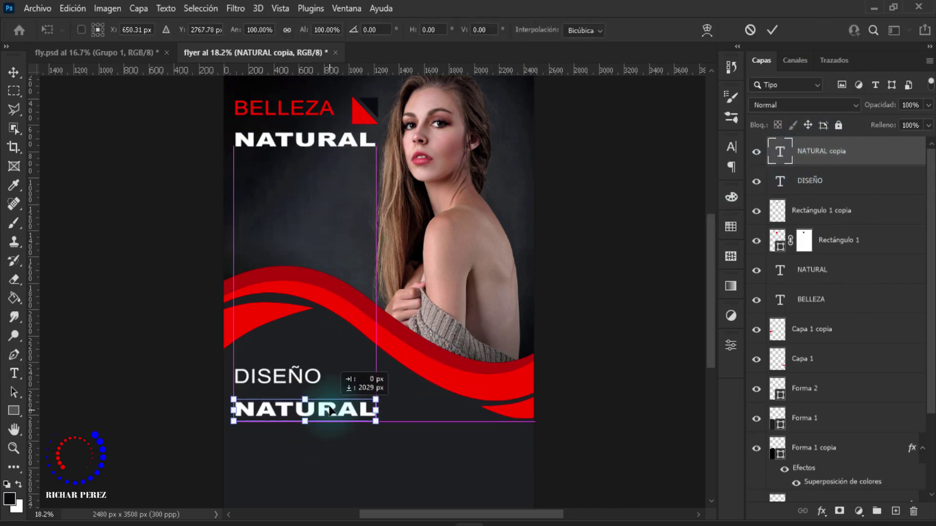
pyautogui.moveTo(331, 418); pyautogui.dragTo(331, 408)
pyautogui.press('Return')
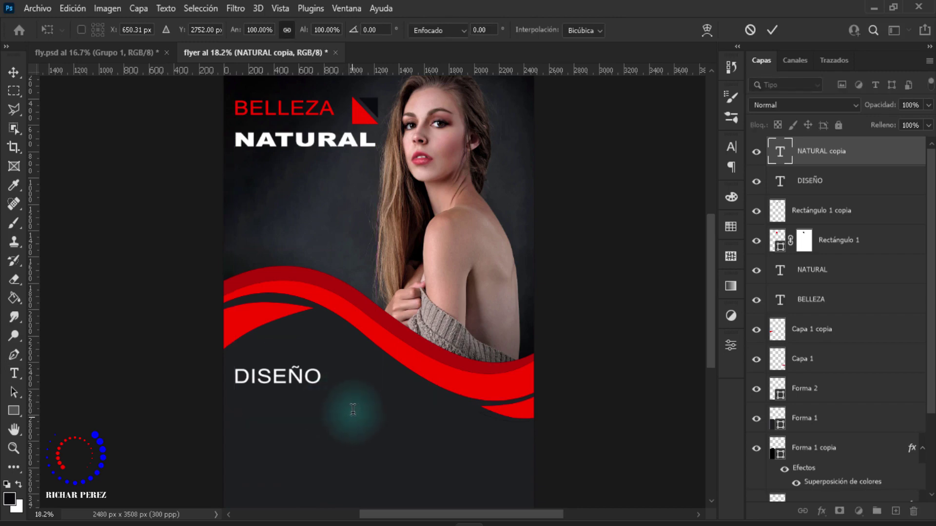
# Retype the copy as FLYER and scale it up to about 226%.
pyautogui.press('t')
pyautogui.moveTo(229, 415); pyautogui.dragTo(331, 422)
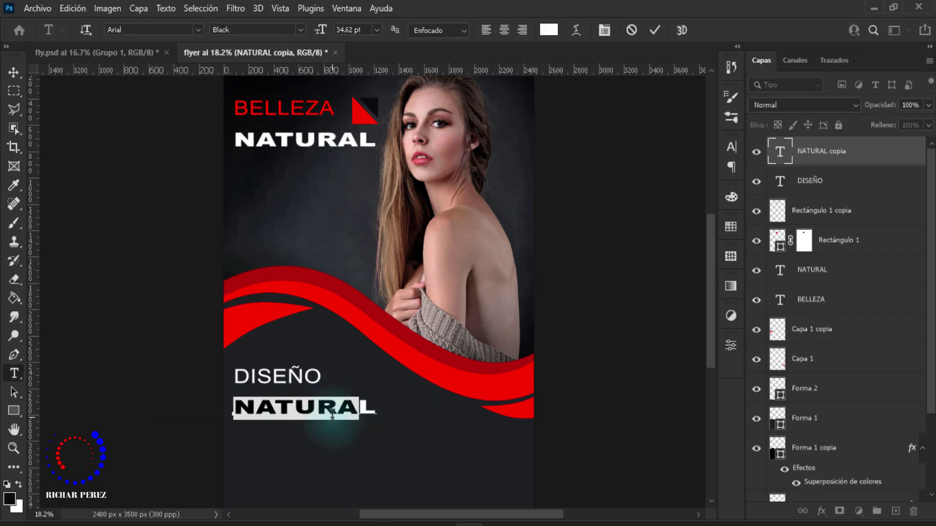
pyautogui.press('BackSpace')
pyautogui.write('FLYER')
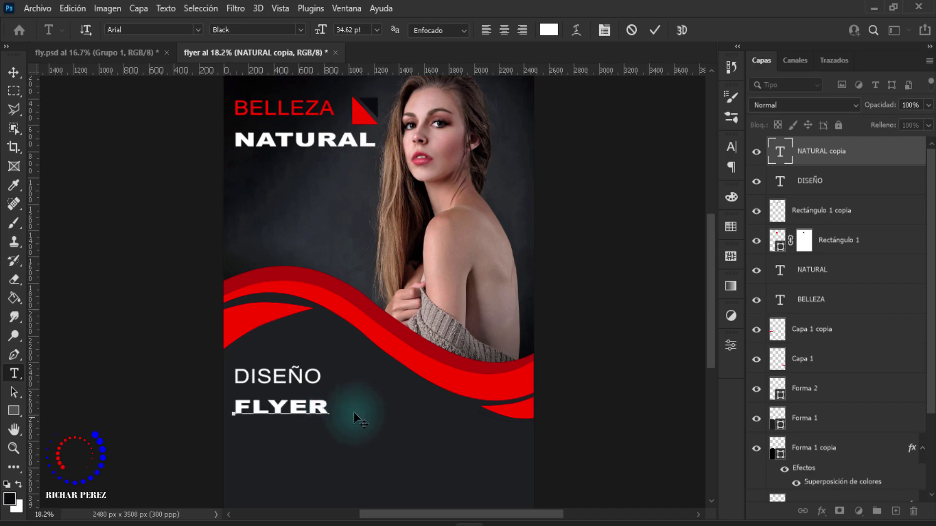
pyautogui.click(838, 161)
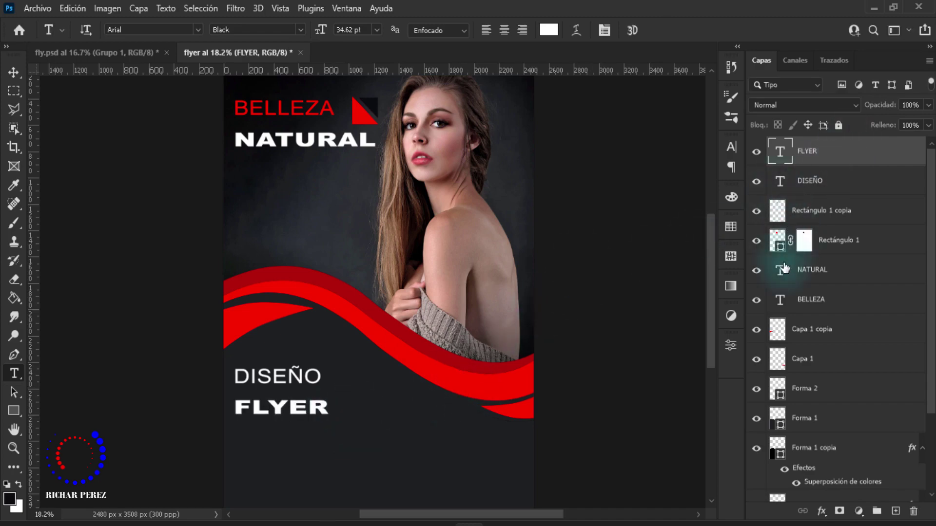
pyautogui.hotkey('ctrl', 't')
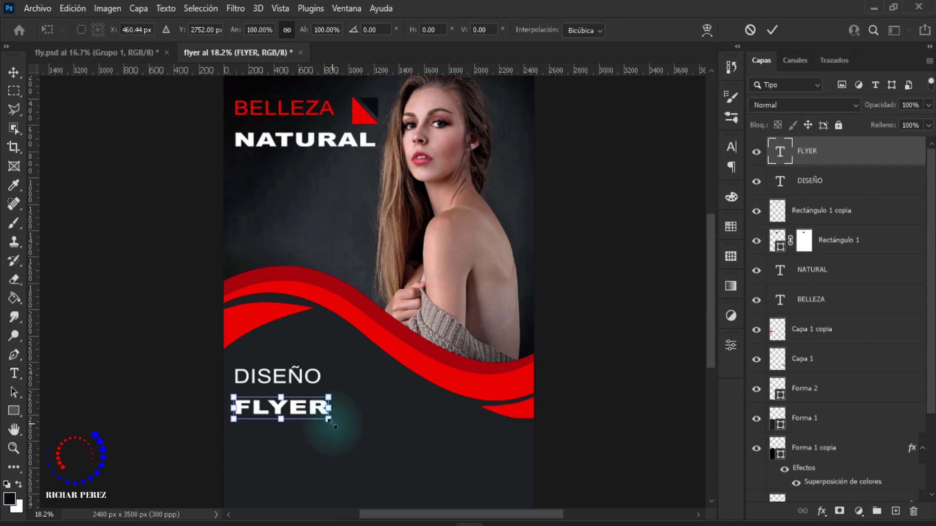
pyautogui.moveTo(342, 427); pyautogui.dragTo(449, 460)
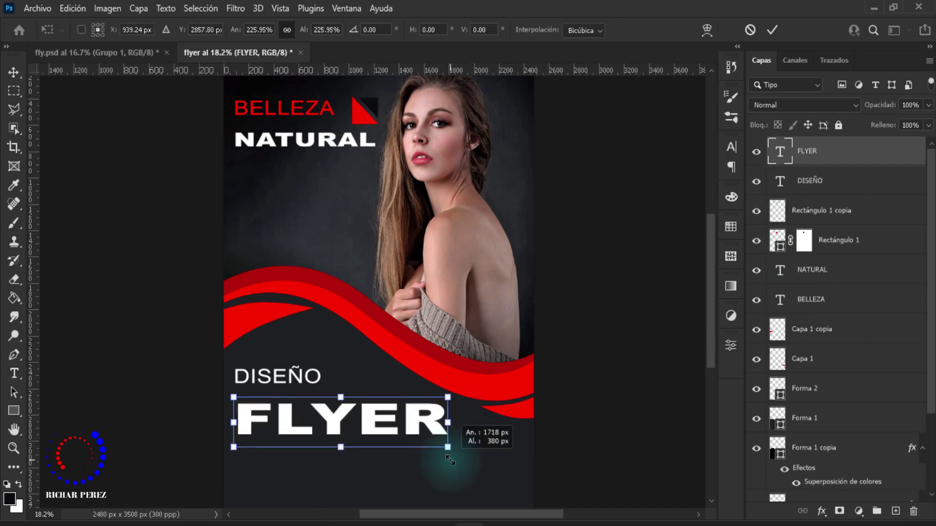
# Commit FLYER's enlarged size and change its font style to Arial Narrow Bold.
pyautogui.press('Escape')
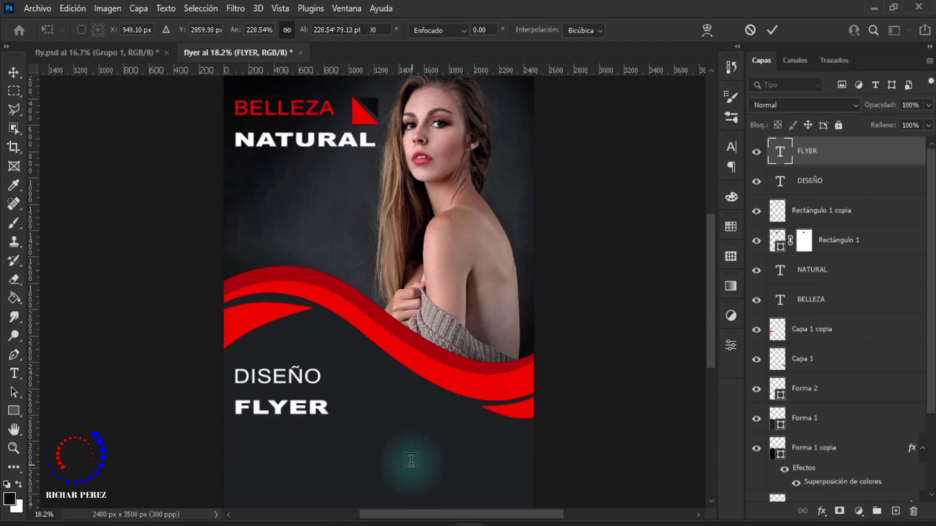
pyautogui.press('Return')
pyautogui.click(300, 30)
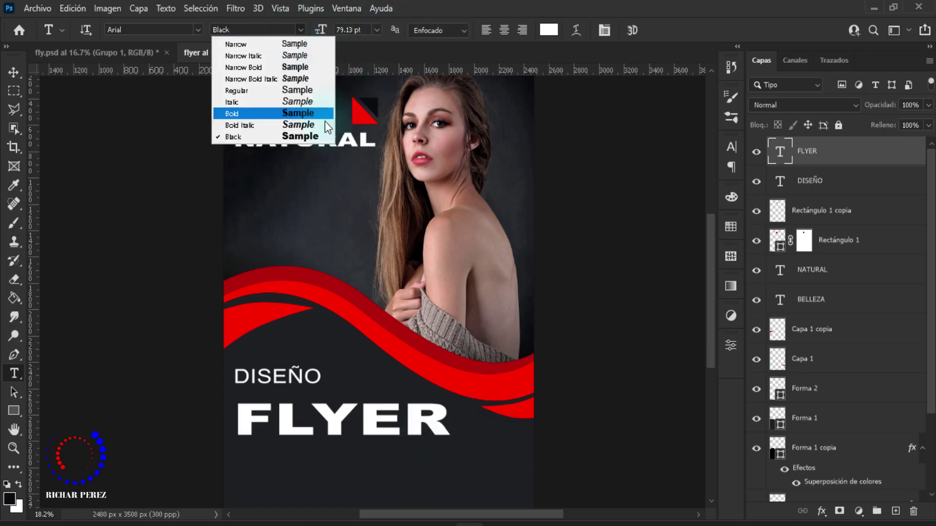
pyautogui.click(321, 124)
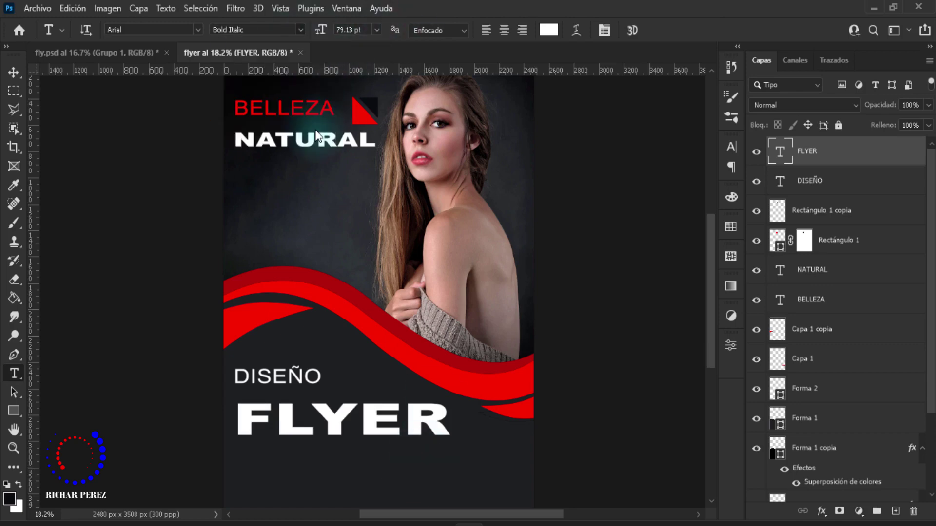
pyautogui.click(301, 30)
pyautogui.click(292, 67)
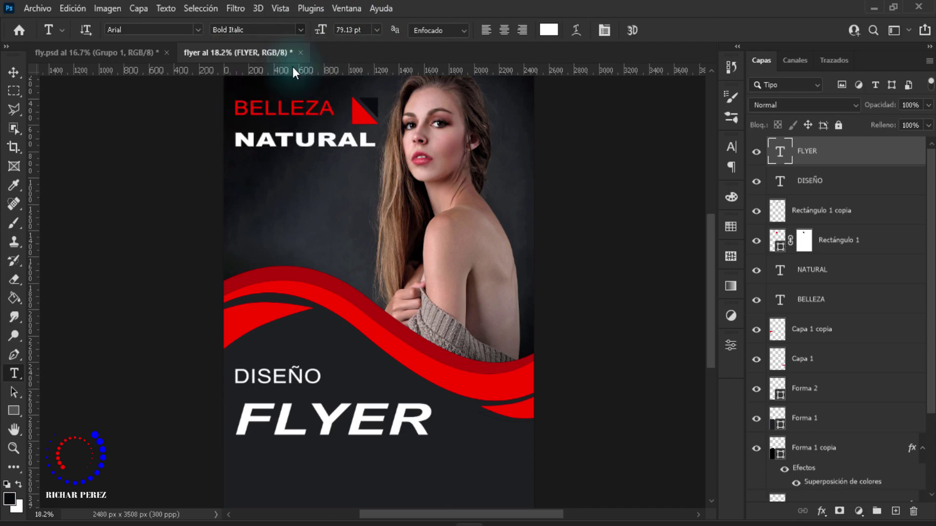
pyautogui.click(293, 30)
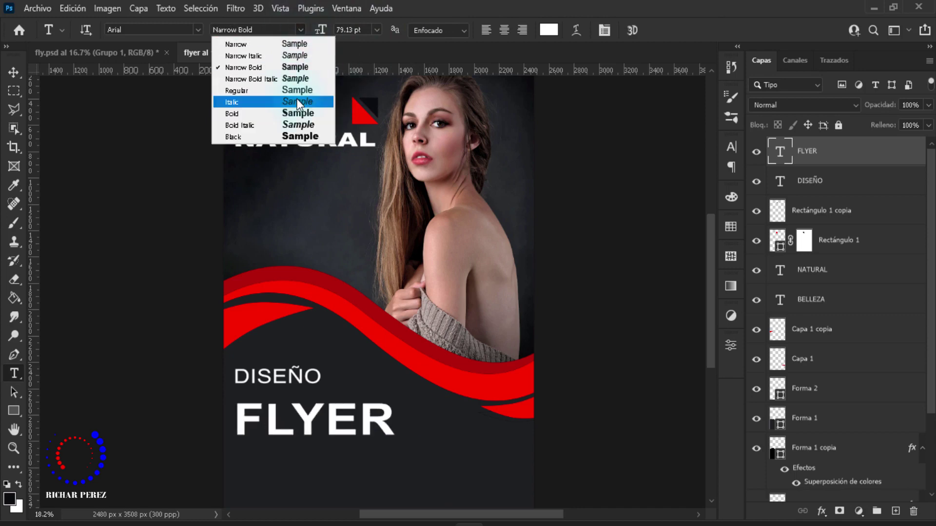
pyautogui.click(832, 181)
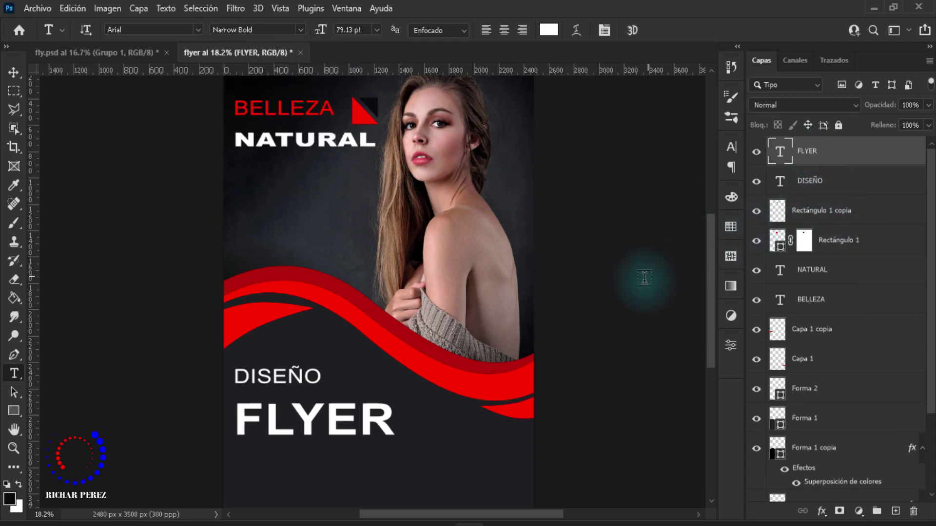
# Enlarge FLYER further and move it up closer under DISEÑO.
pyautogui.hotkey('ctrl', 't')
pyautogui.moveTo(394, 447); pyautogui.dragTo(440, 468)
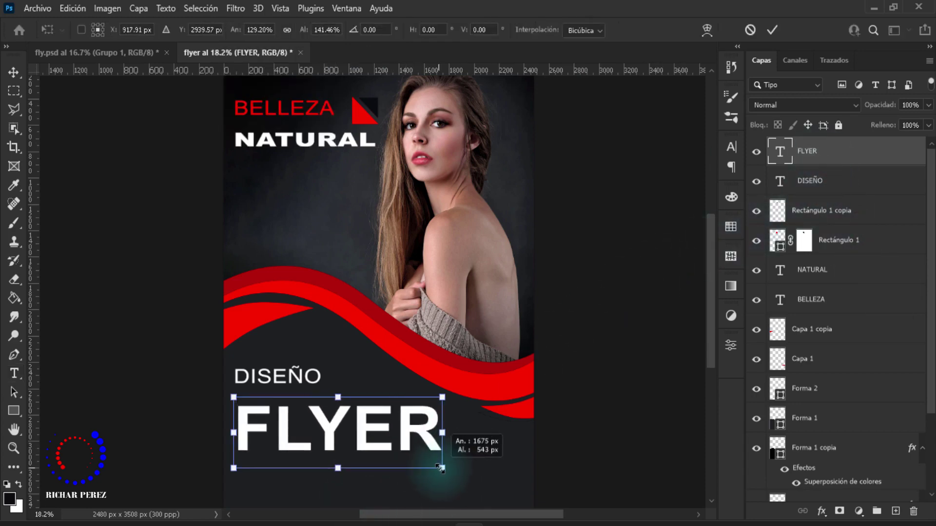
pyautogui.moveTo(411, 429); pyautogui.dragTo(411, 400)
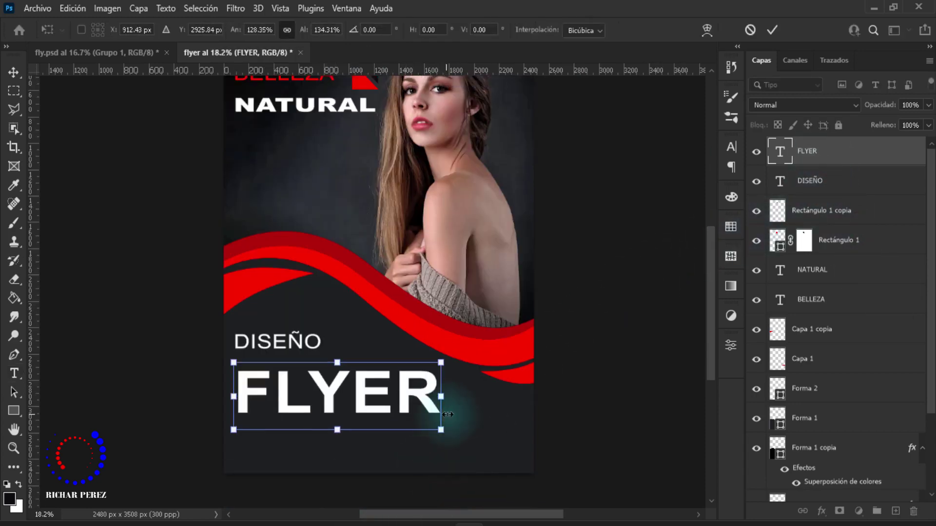
pyautogui.press('Return')
# Enlarge the DISEÑO text to about 53.74 pt above FLYER.
pyautogui.click(843, 182)
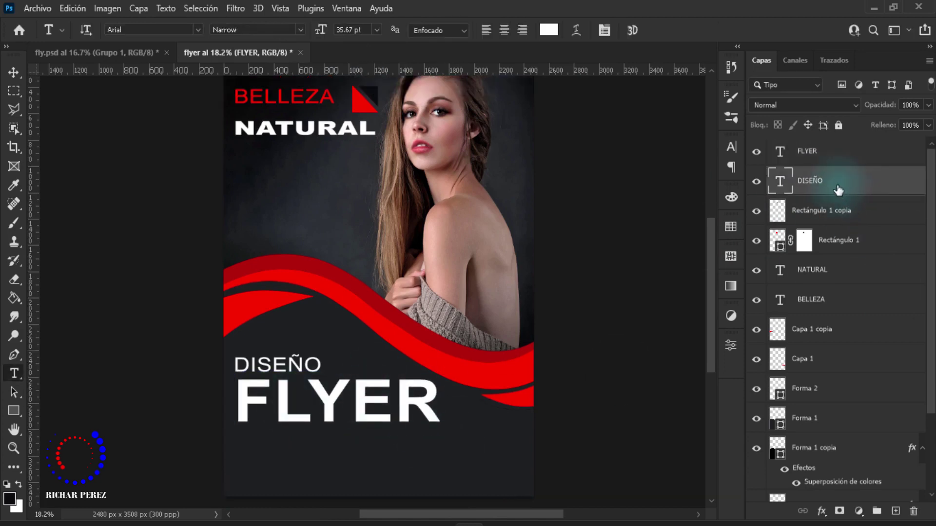
pyautogui.hotkey('ctrl', 't')
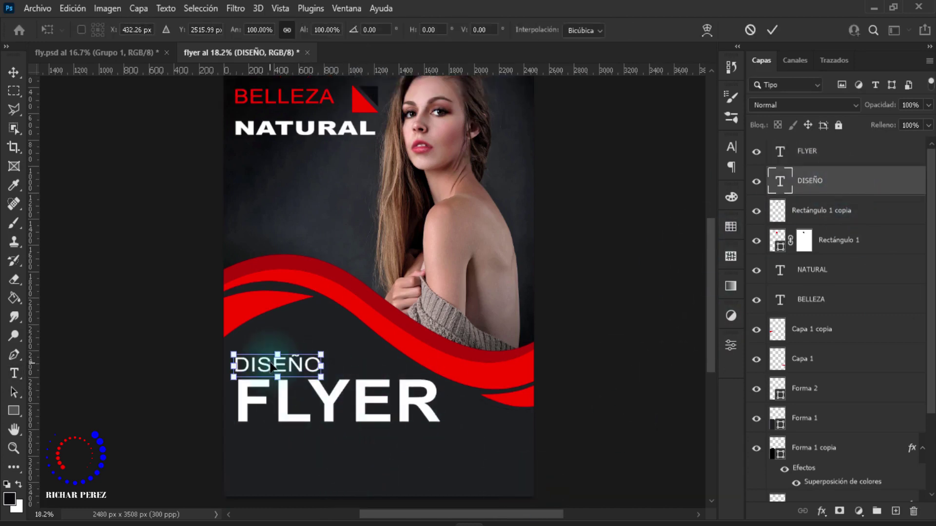
pyautogui.moveTo(271, 366)
pyautogui.mouseDown()
pyautogui.moveTo(281, 336)
pyautogui.moveTo(307, 356)
pyautogui.mouseUp()
pyautogui.press('Return')
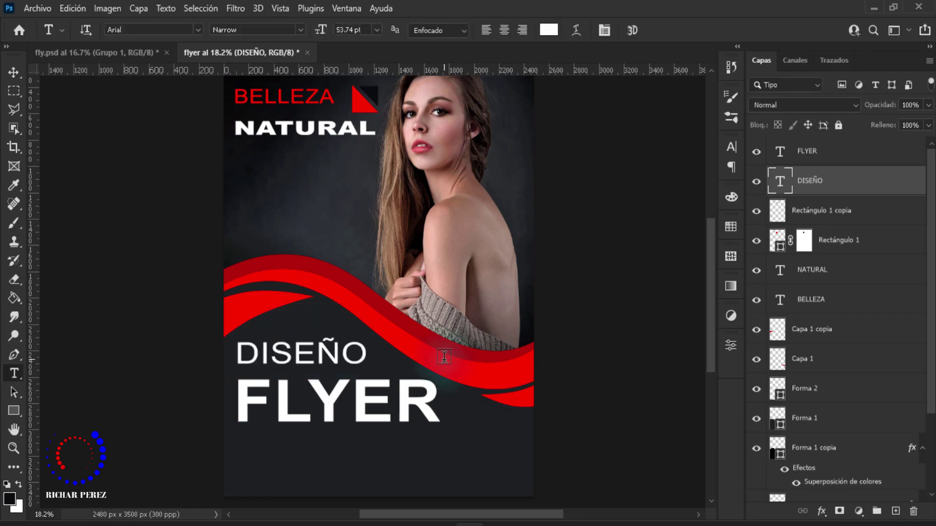
pyautogui.scroll(-2, 444, 357)
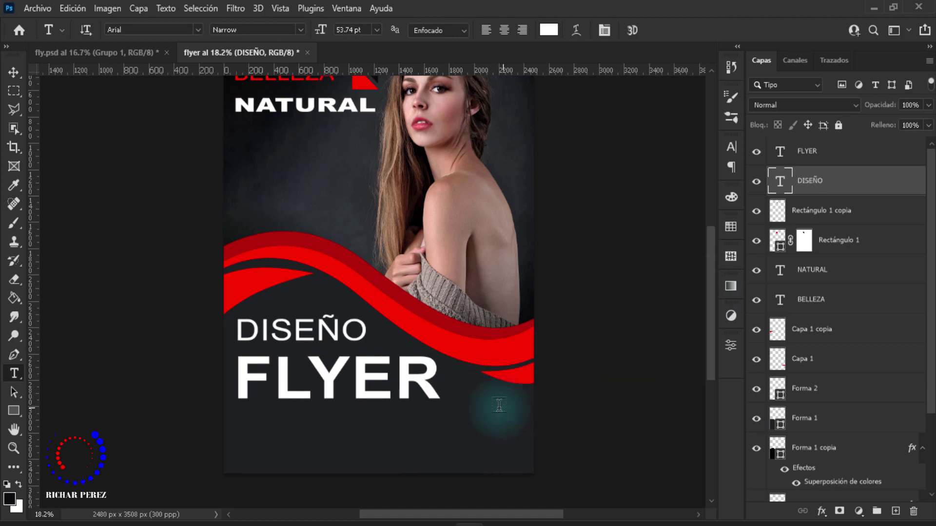
# Set the FLYER text colour to #ff0000.
pyautogui.click(811, 152)
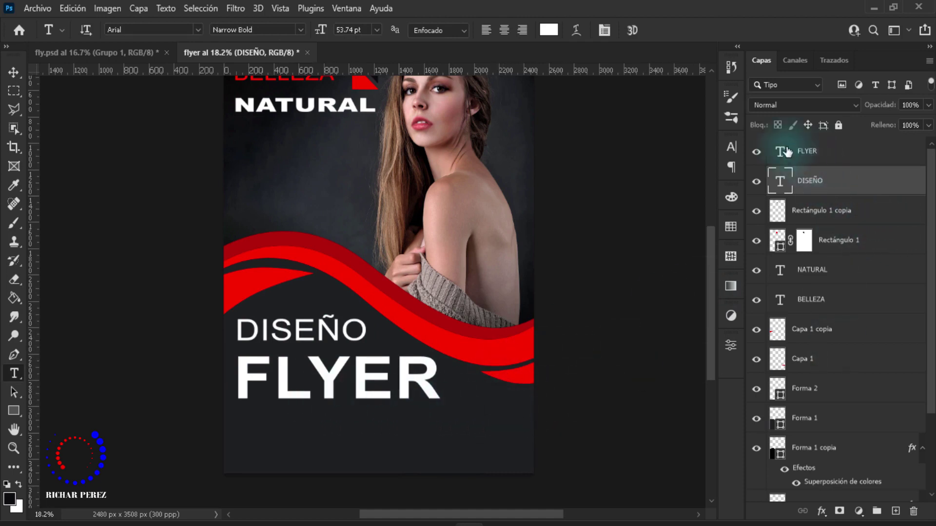
pyautogui.click(549, 30)
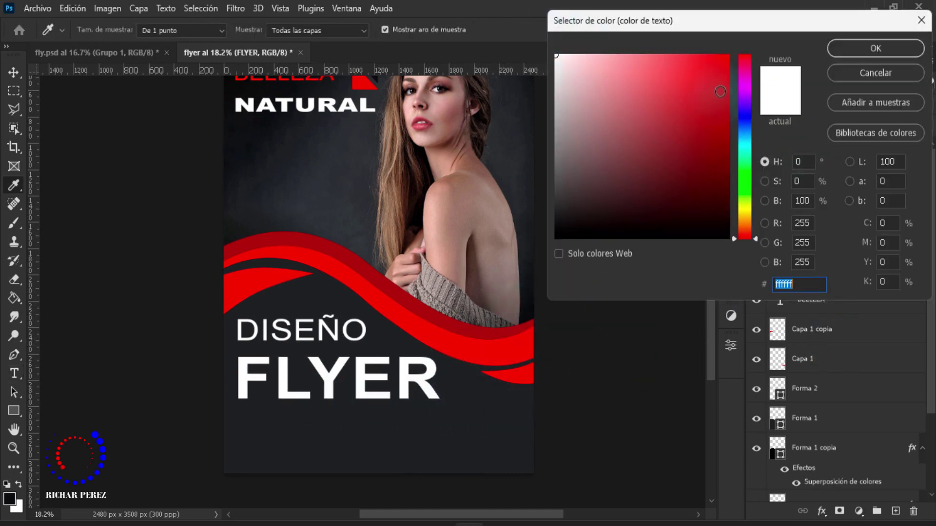
pyautogui.write('ff0000')
pyautogui.click(880, 51)
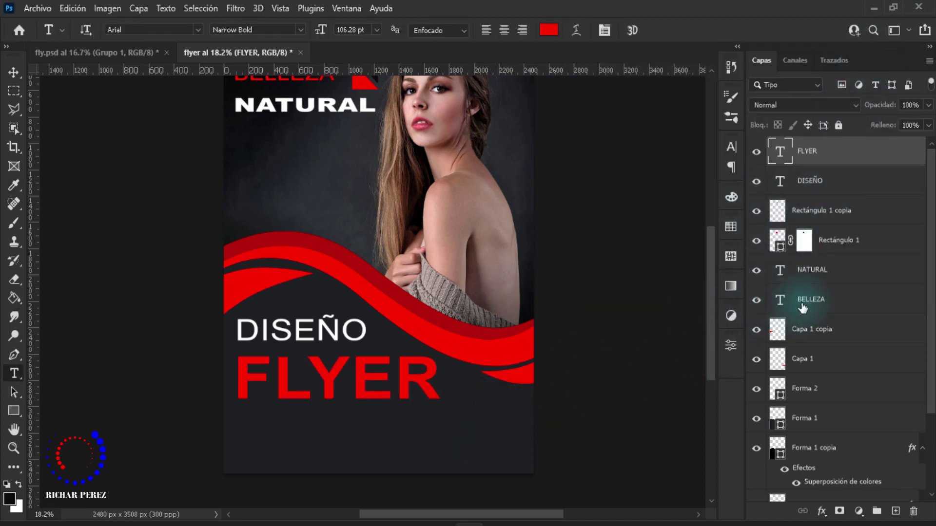
# Give the FLYER layer a drop shadow with 50% opacity and a linear contour.
pyautogui.rightClick(827, 152)
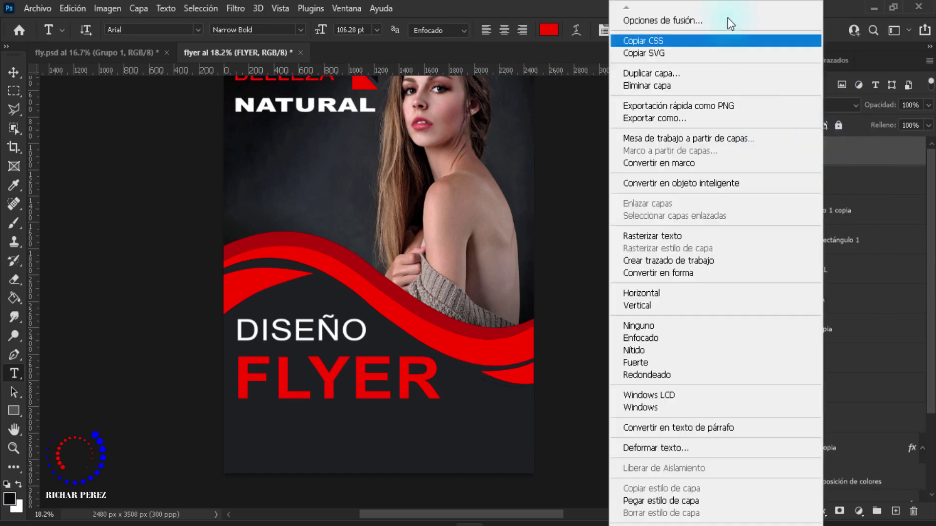
pyautogui.click(707, 20)
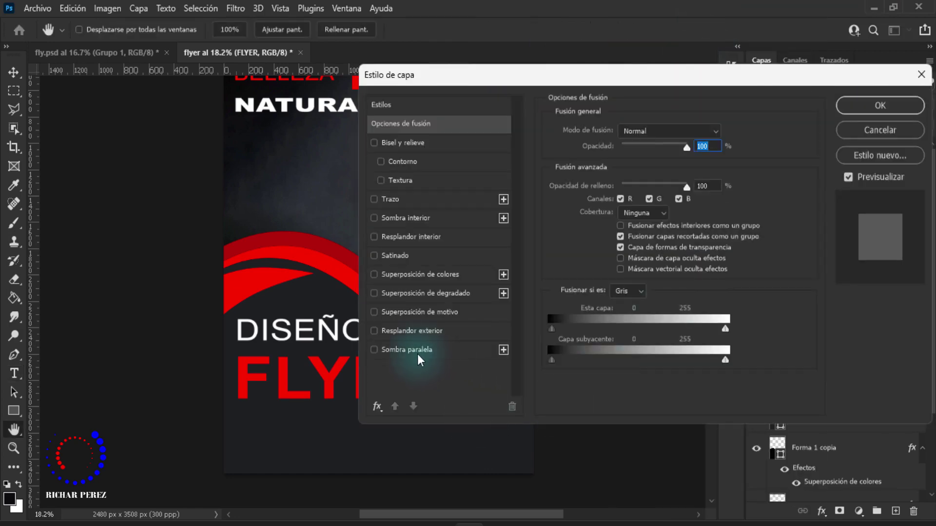
pyautogui.click(414, 352)
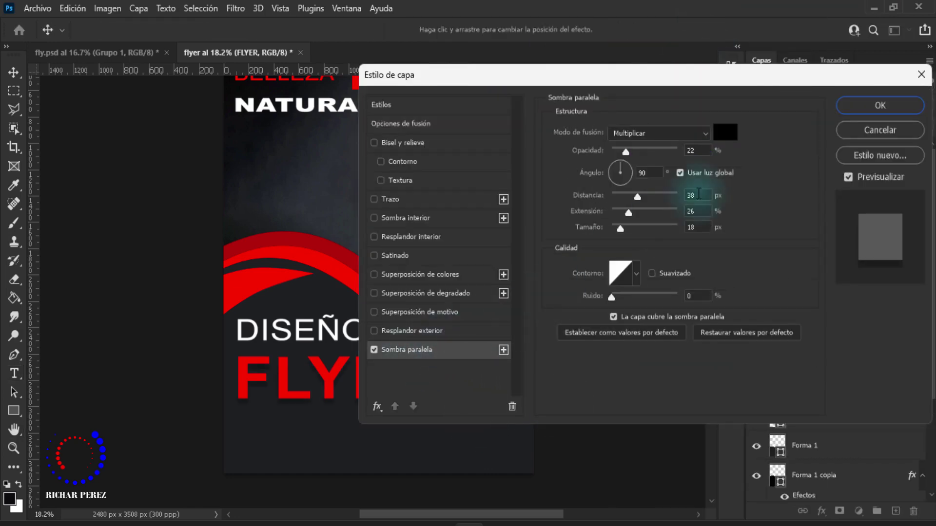
pyautogui.doubleClick(707, 149)
pyautogui.write('5')
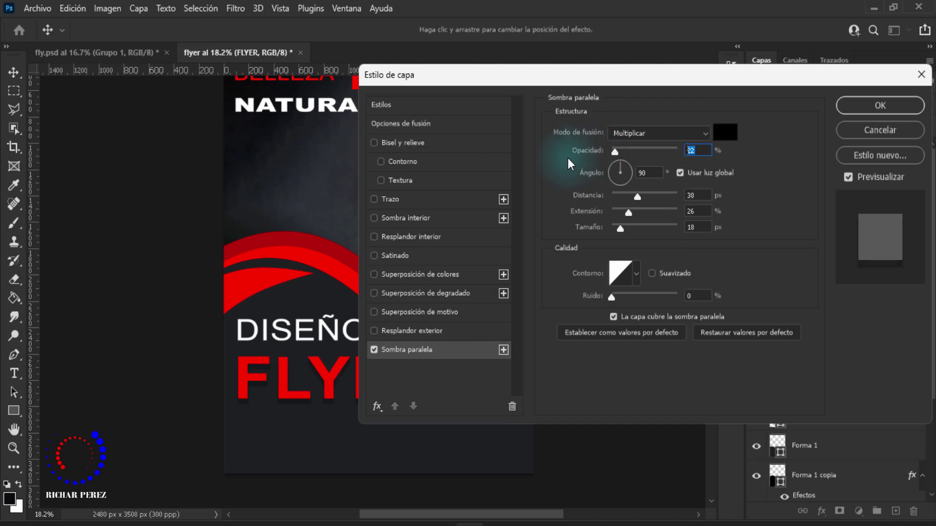
pyautogui.write('0')
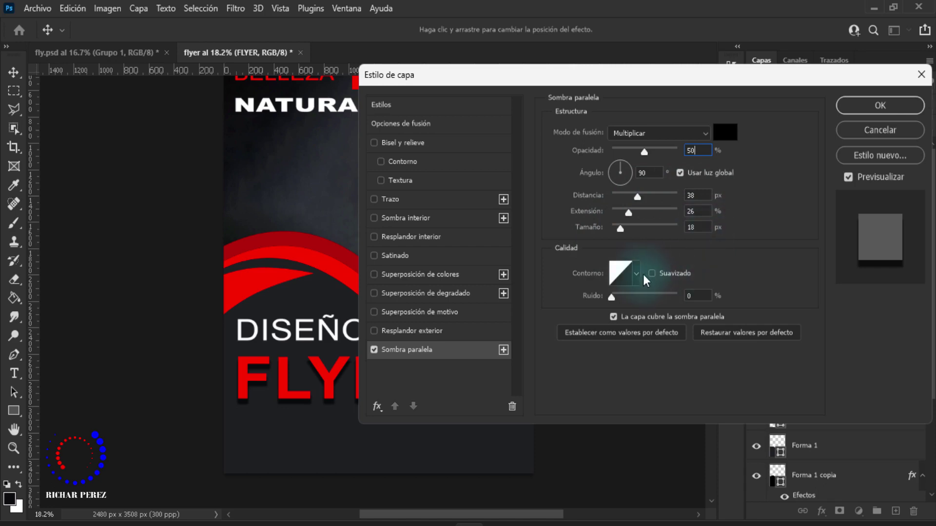
pyautogui.click(621, 274)
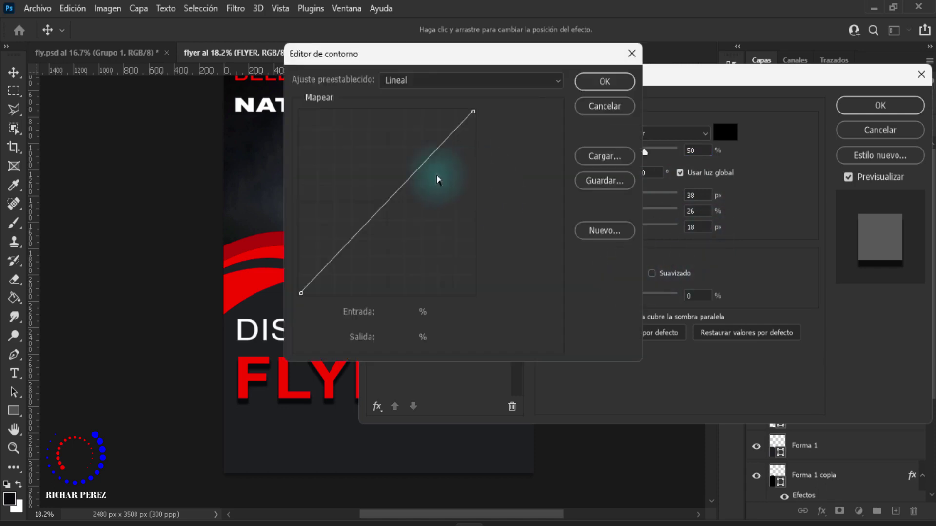
pyautogui.click(604, 81)
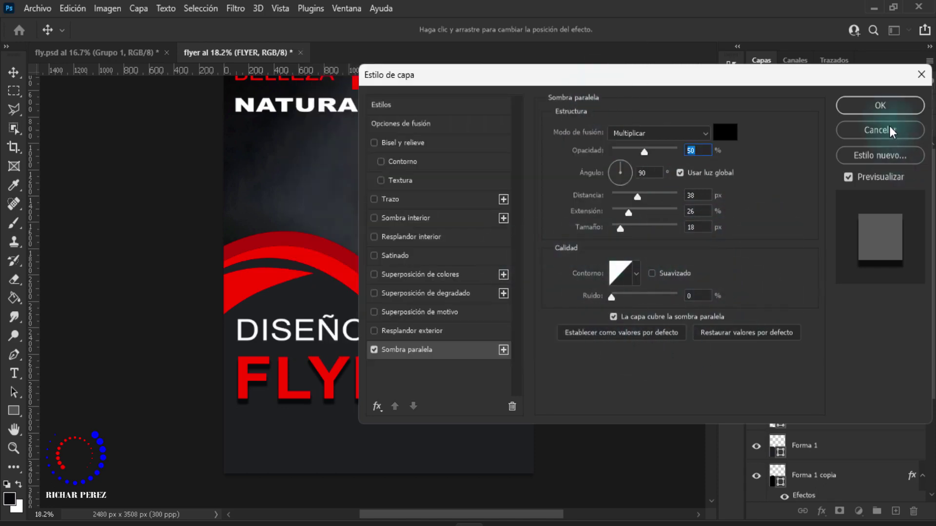
pyautogui.click(879, 106)
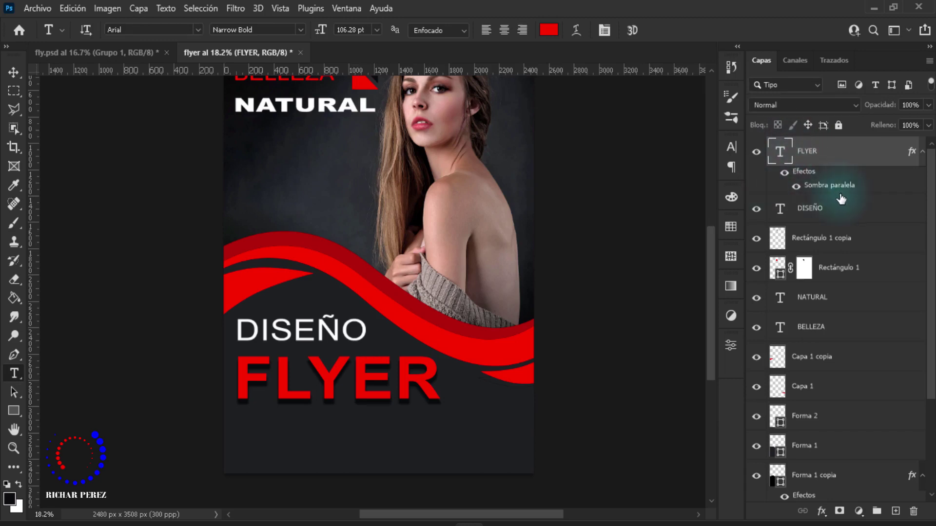
# Add a new empty layer Capa 2 clipped to the FLYER text.
pyautogui.click(896, 511)
pyautogui.rightClick(849, 150)
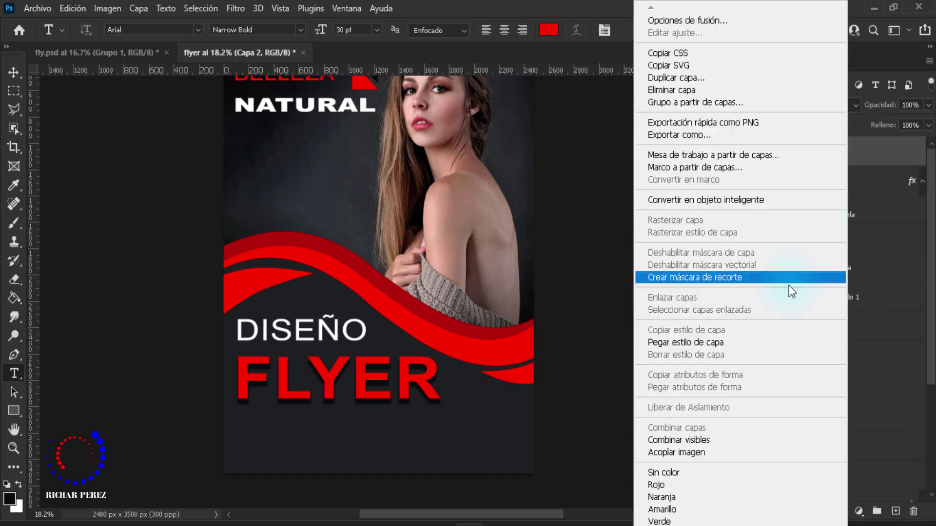
pyautogui.click(731, 282)
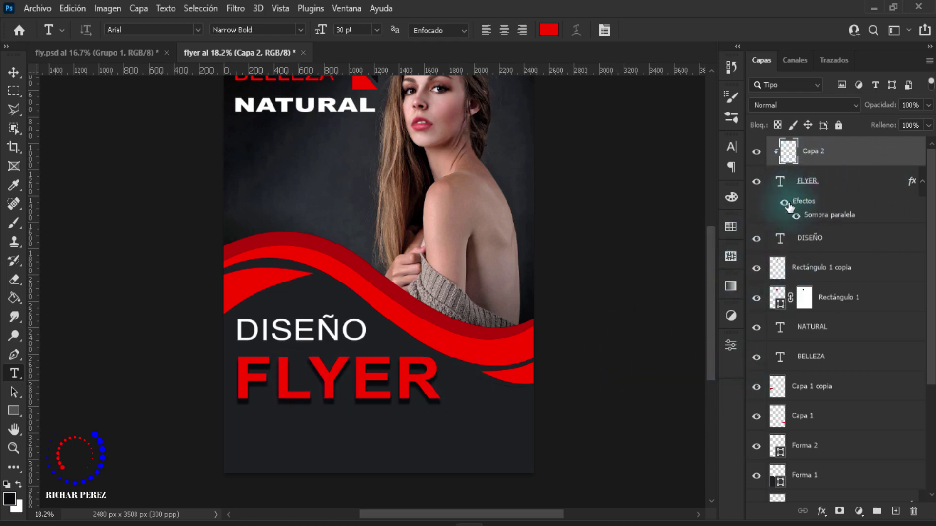
# Load the FLYER letter outlines as a selection and zoom in for brushing.
pyautogui.press('v')
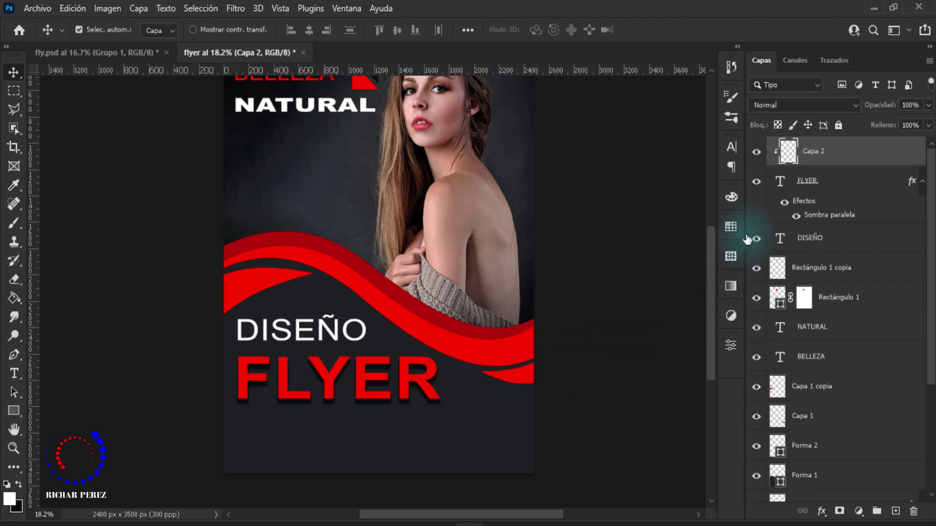
pyautogui.press('ctrl')
pyautogui.keyDown('ctrl'); pyautogui.click(781, 184); pyautogui.keyUp('ctrl')
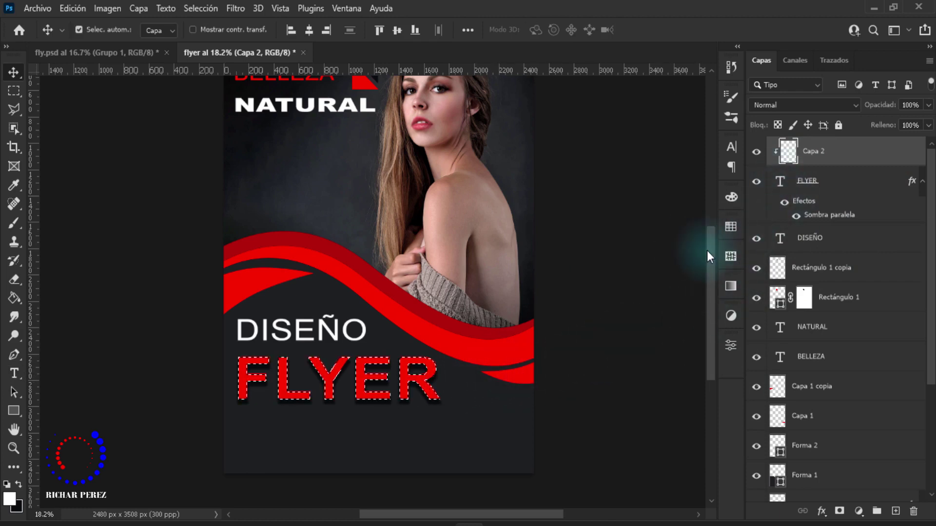
pyautogui.scroll(1, 312, 385)
pyautogui.scroll(2, 307, 405)
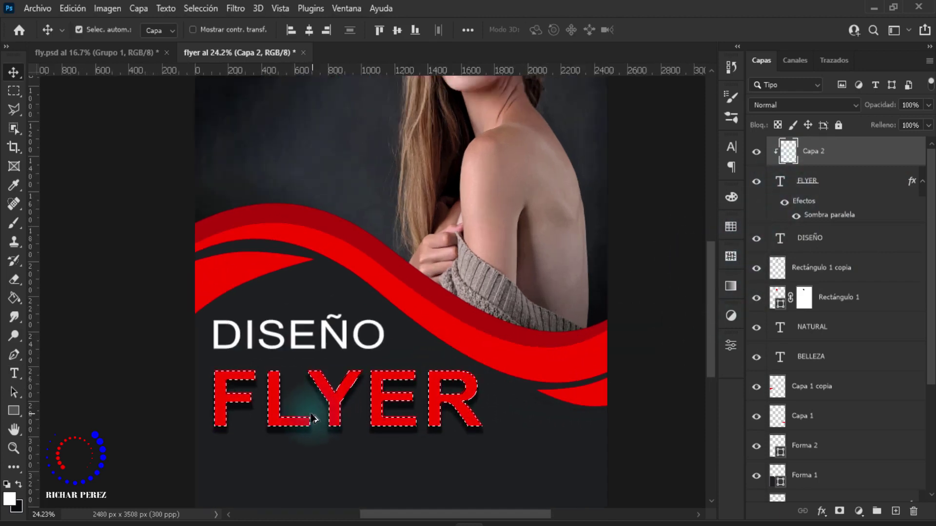
pyautogui.scroll(1, 302, 409)
pyautogui.press('b')
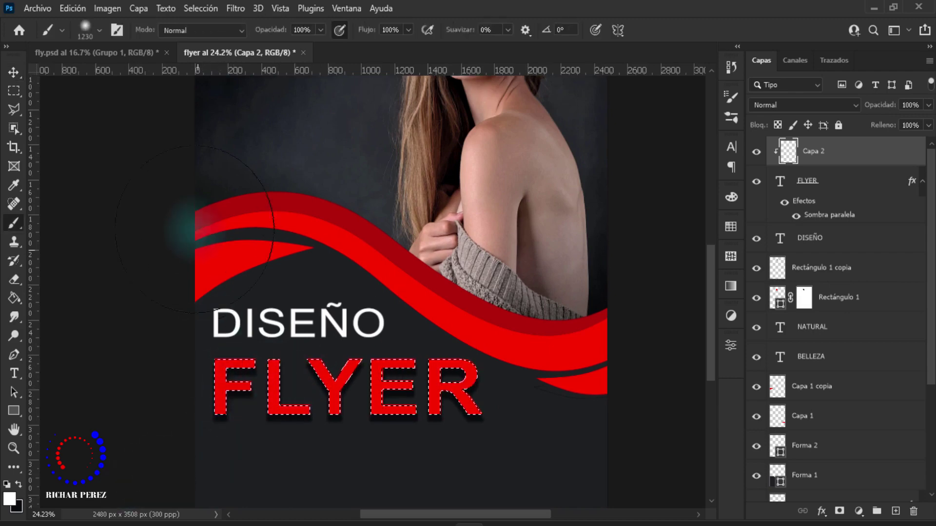
pyautogui.rightClick(301, 187)
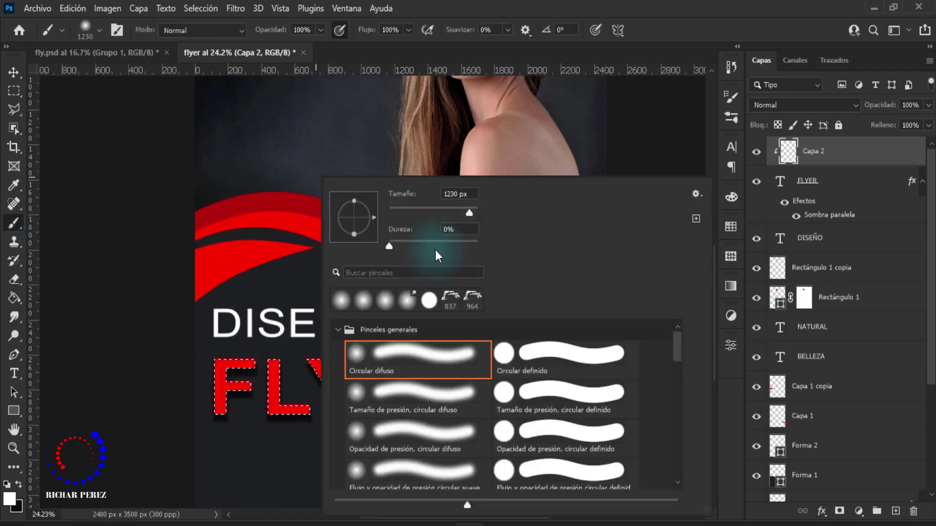
# Choose the Soft Round brush from the general brushes.
pyautogui.click(386, 245)
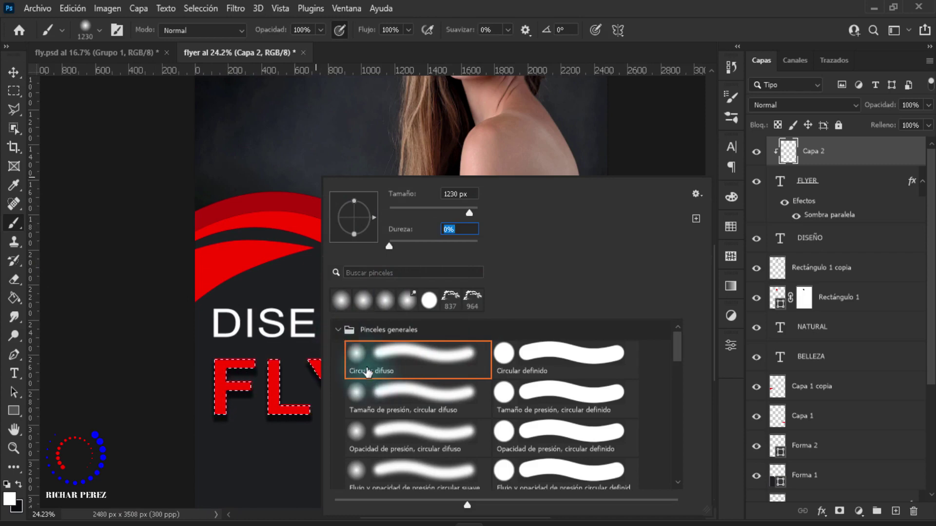
pyautogui.click(338, 330)
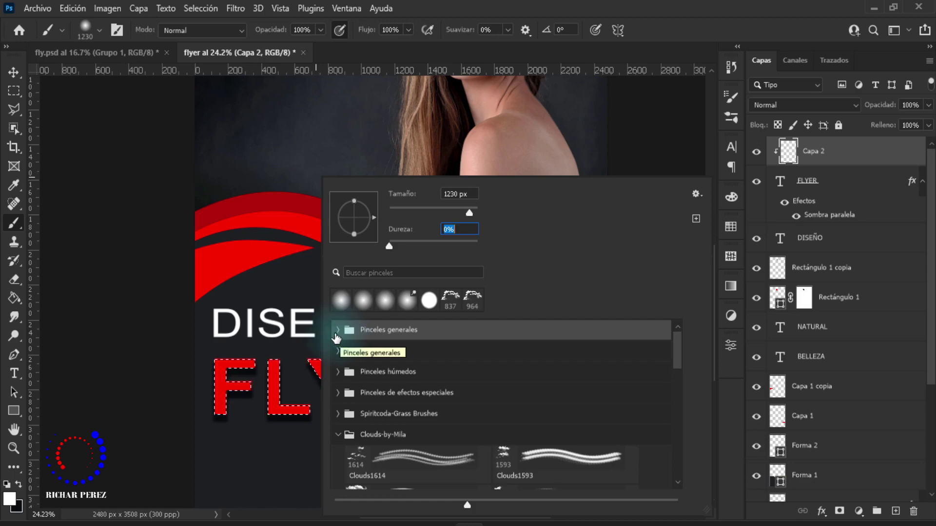
pyautogui.click(337, 330)
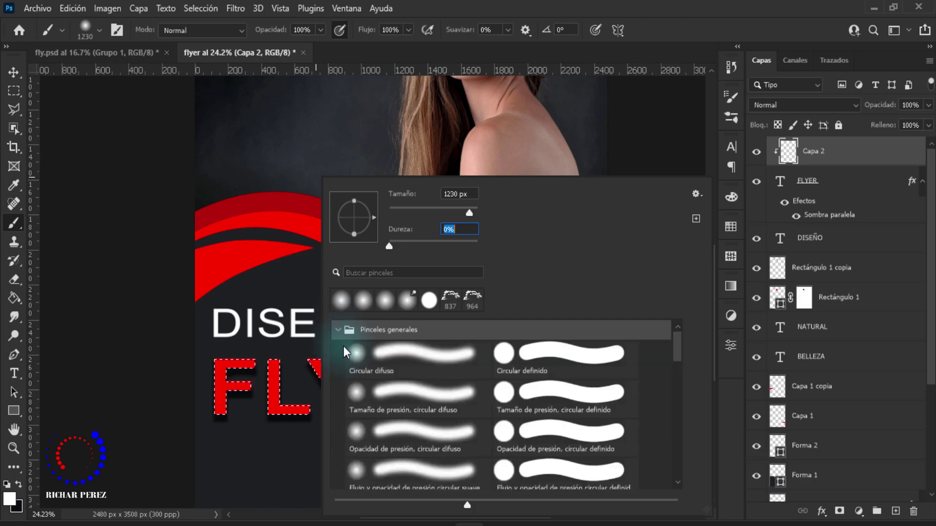
pyautogui.click(374, 368)
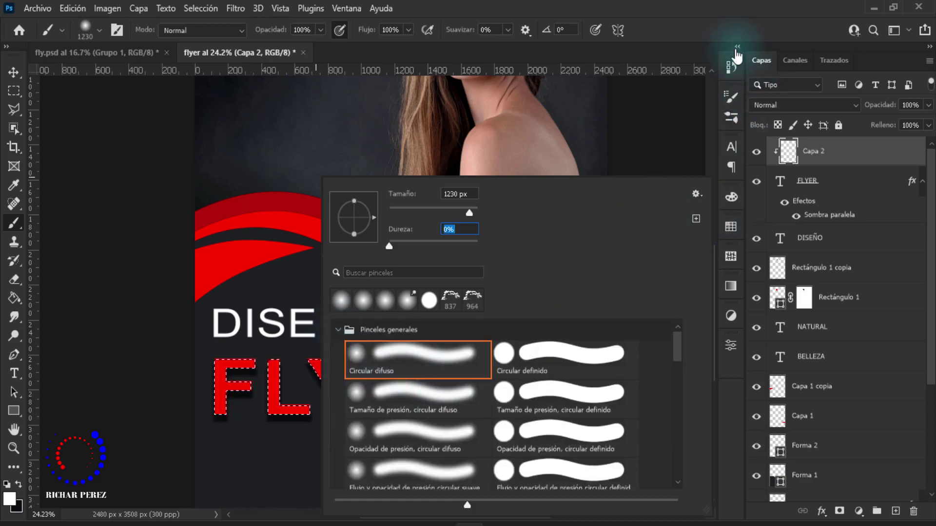
pyautogui.click(579, 130)
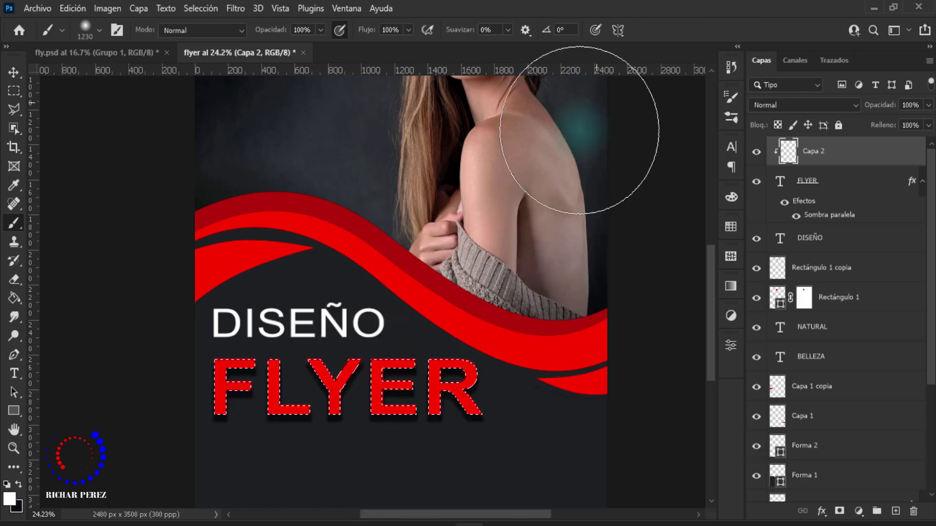
# Set the foreground colour to light grey #adb1b5.
pyautogui.click(9, 498)
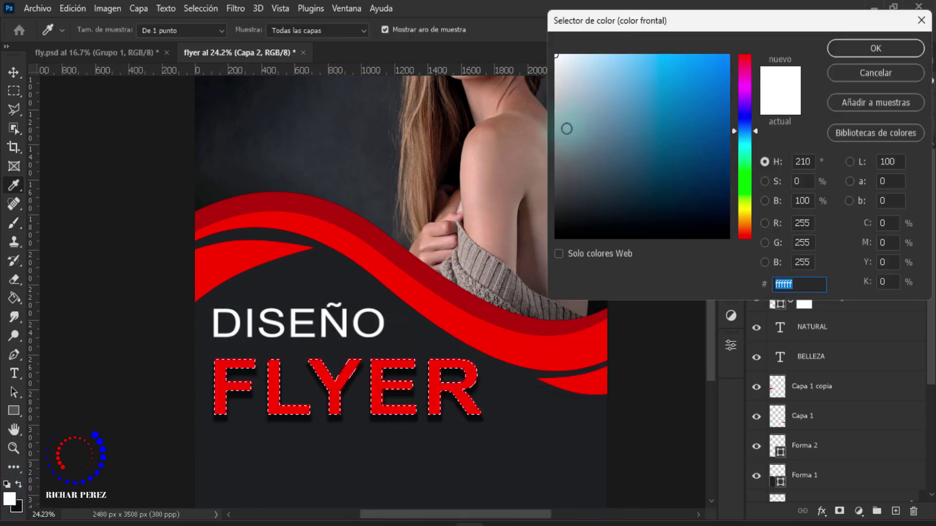
pyautogui.moveTo(682, 20); pyautogui.dragTo(794, 28)
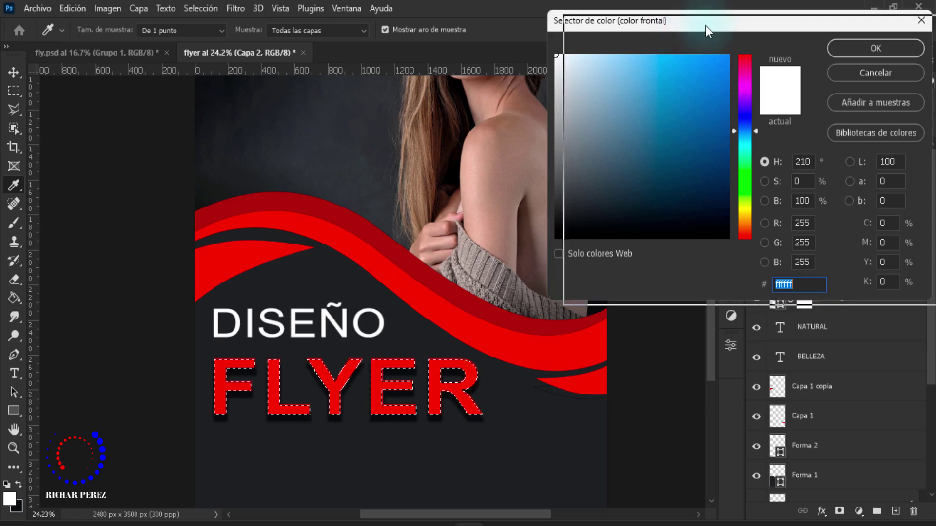
pyautogui.click(327, 146)
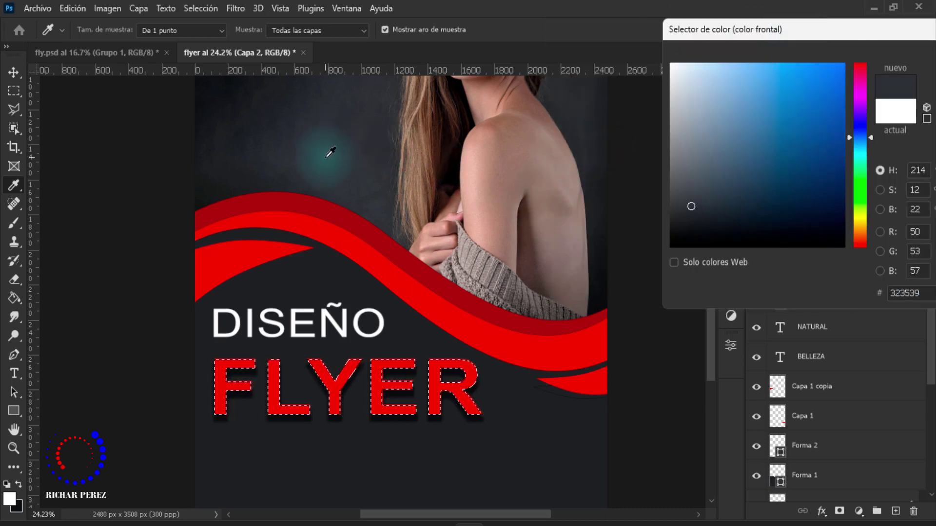
pyautogui.click(680, 164)
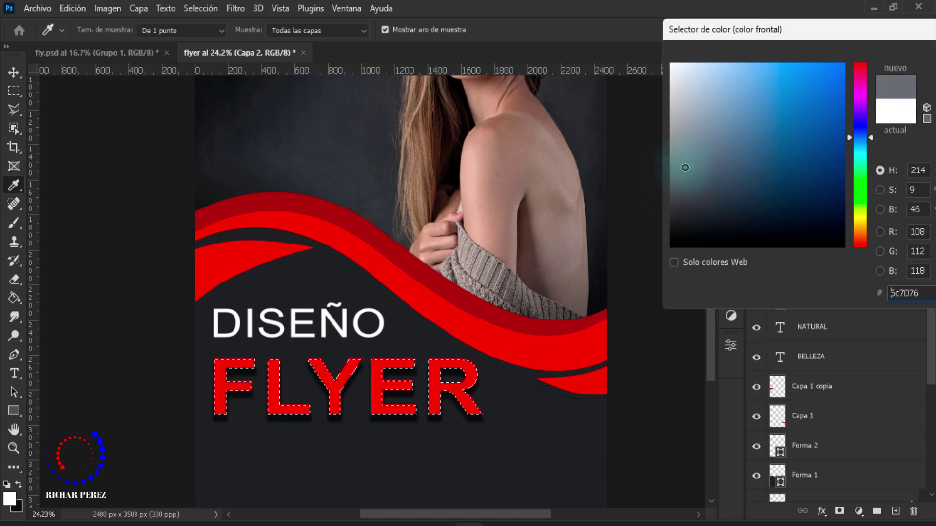
pyautogui.moveTo(682, 160); pyautogui.dragTo(684, 117)
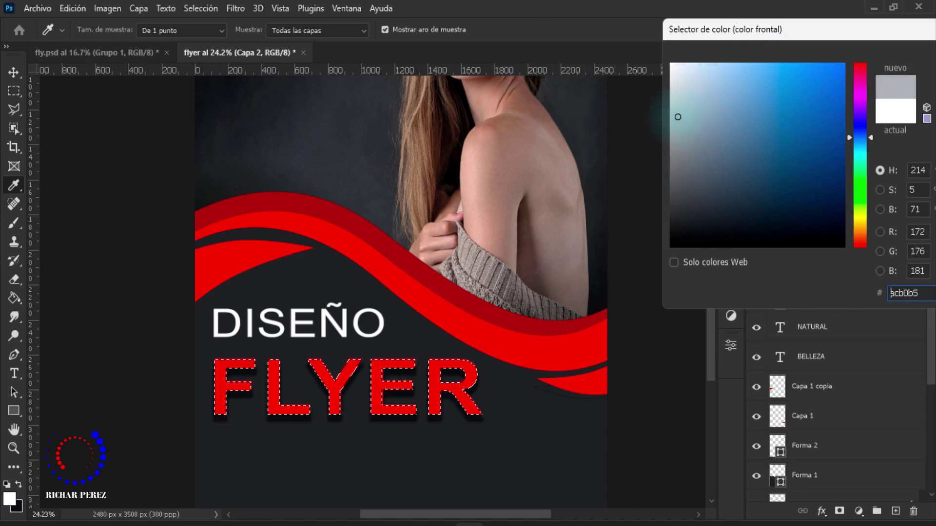
pyautogui.moveTo(768, 29); pyautogui.dragTo(524, 50)
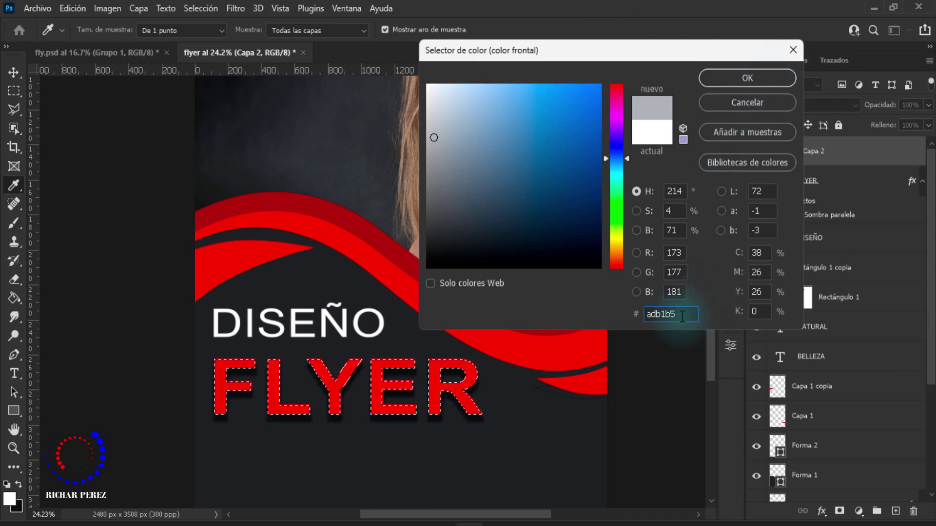
pyautogui.click(768, 73)
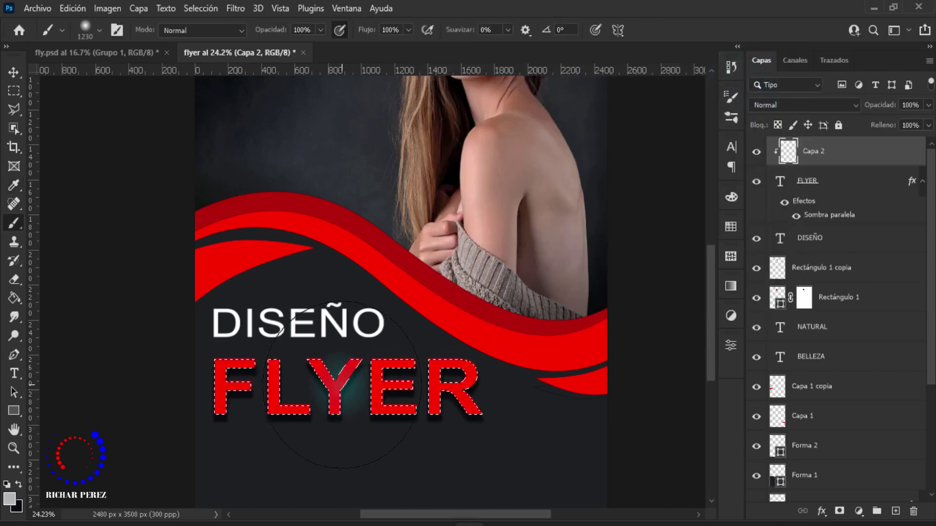
# Brush grey across the middle FLYER letters, deselect, and fit the flyer on screen.
pyautogui.click(342, 385)
pyautogui.hotkey('ctrl', 'd')
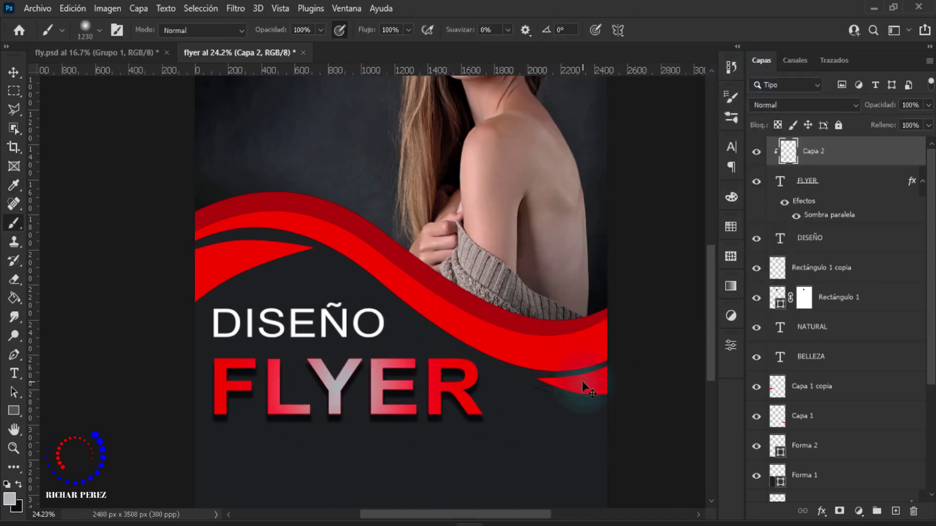
pyautogui.hotkey('ctrl', '0')
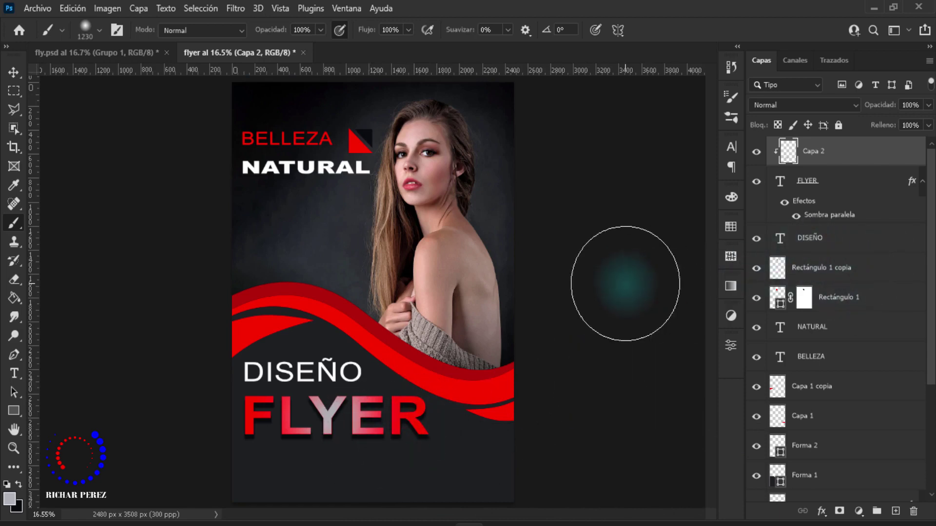
# Set the Horizontal Type tool to the Narrow font style at 10 pt.
pyautogui.press('t')
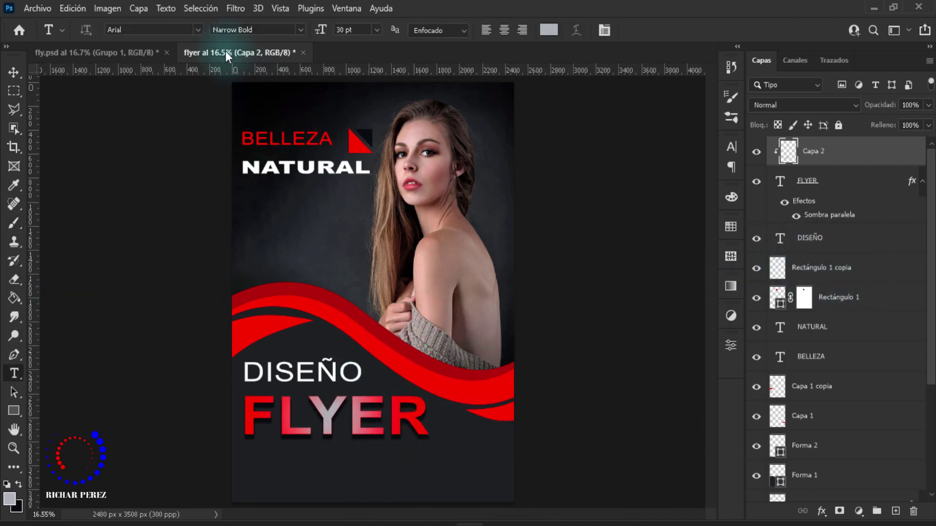
pyautogui.click(299, 30)
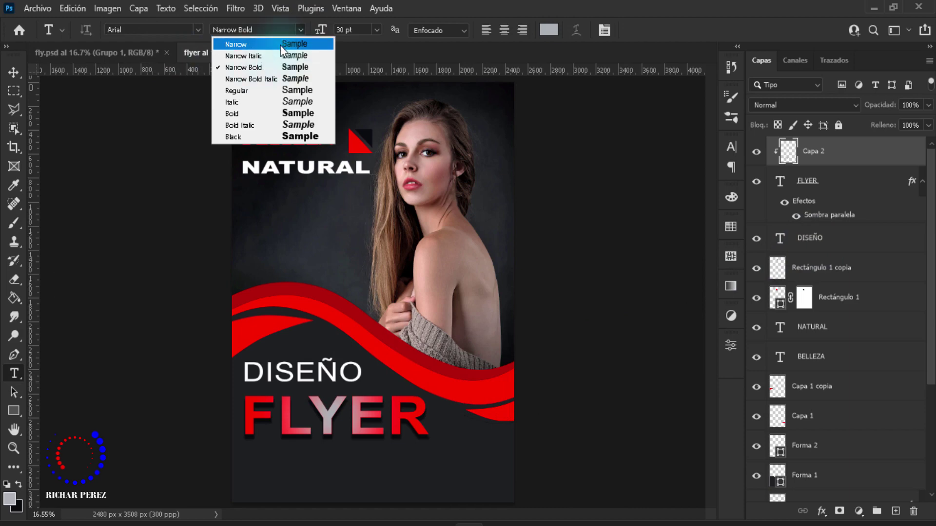
pyautogui.click(280, 44)
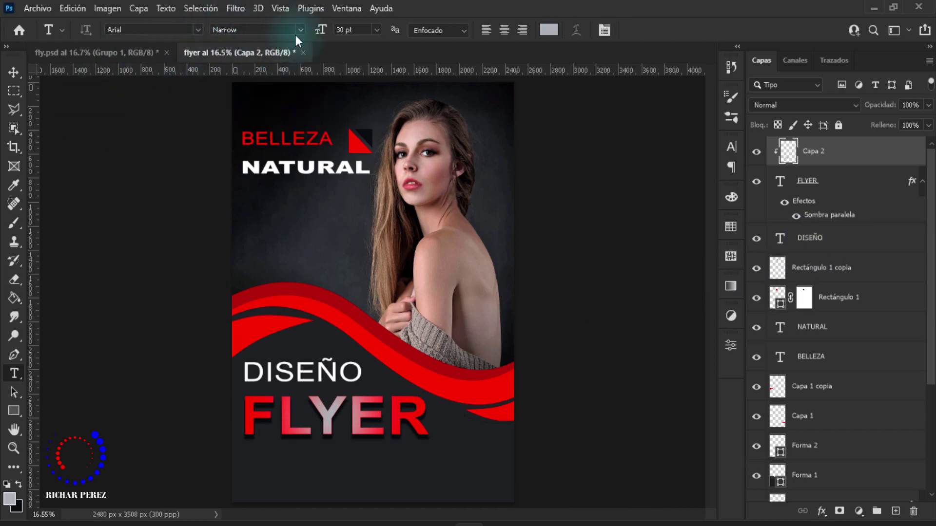
pyautogui.click(376, 31)
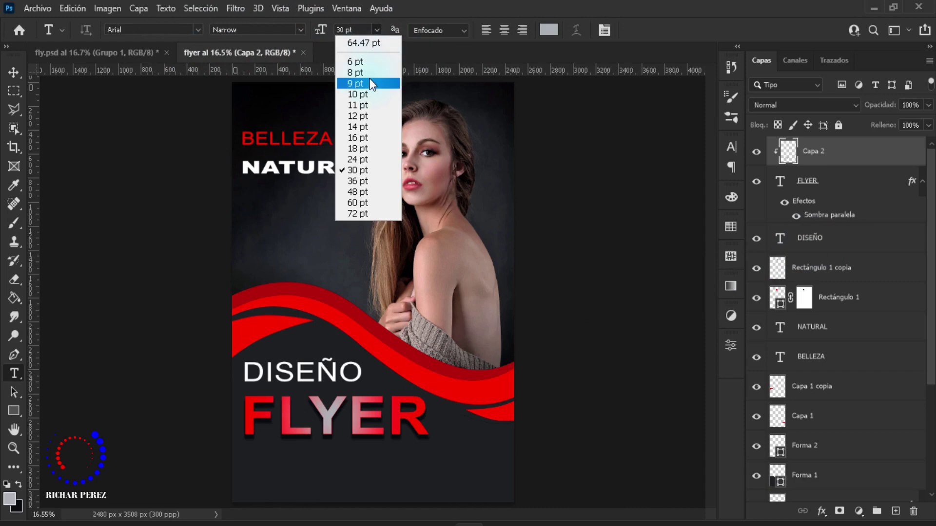
pyautogui.click(358, 94)
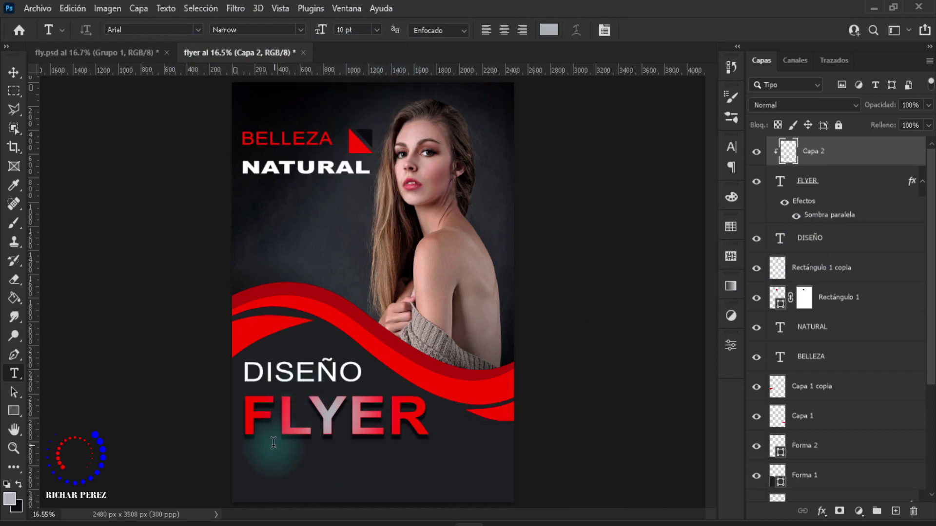
# Zoom in, select Capa 2, and drag a paragraph text frame below FLYER.
pyautogui.scroll(1, 313, 389)
pyautogui.scroll(3, 313, 390)
pyautogui.scroll(-5, 317, 429)
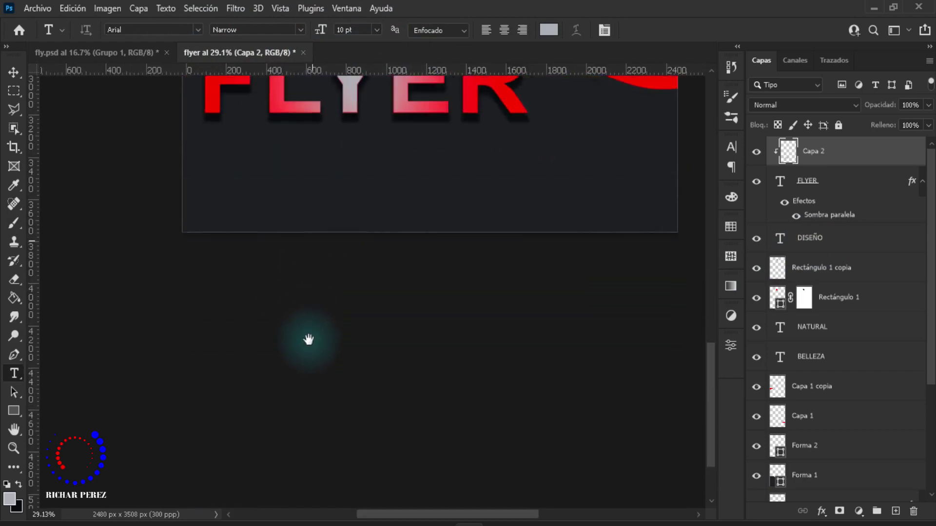
pyautogui.scroll(3, 319, 322)
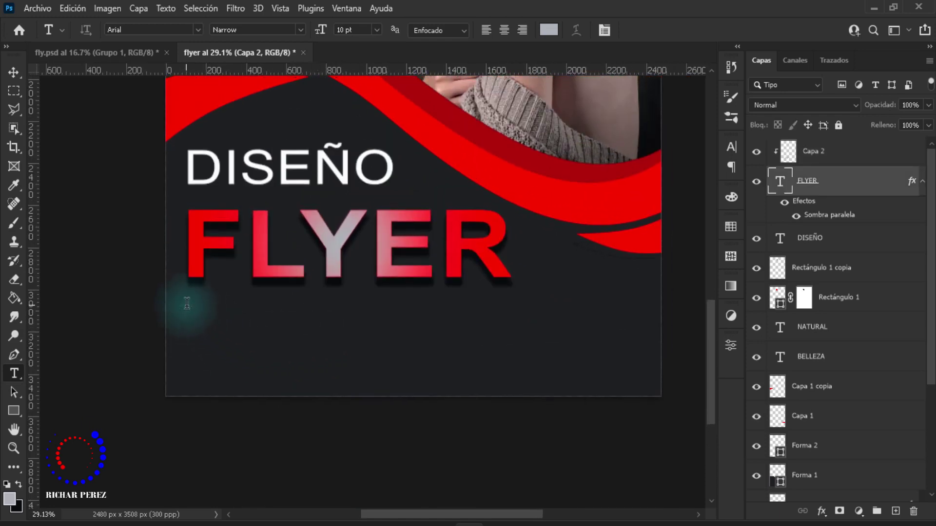
pyautogui.moveTo(187, 305); pyautogui.dragTo(387, 371)
pyautogui.click(835, 155)
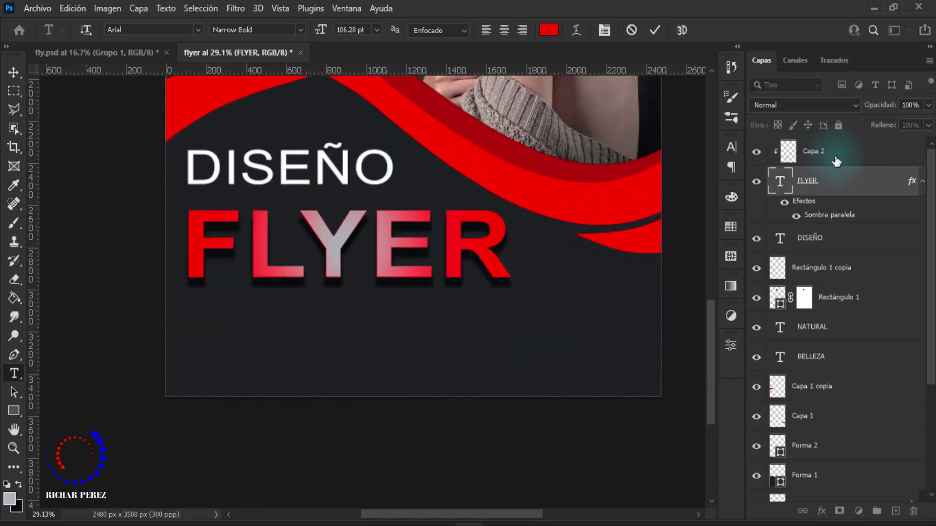
pyautogui.moveTo(189, 322)
pyautogui.mouseDown()
pyautogui.moveTo(397, 381)
pyautogui.moveTo(343, 383)
pyautogui.mouseUp()
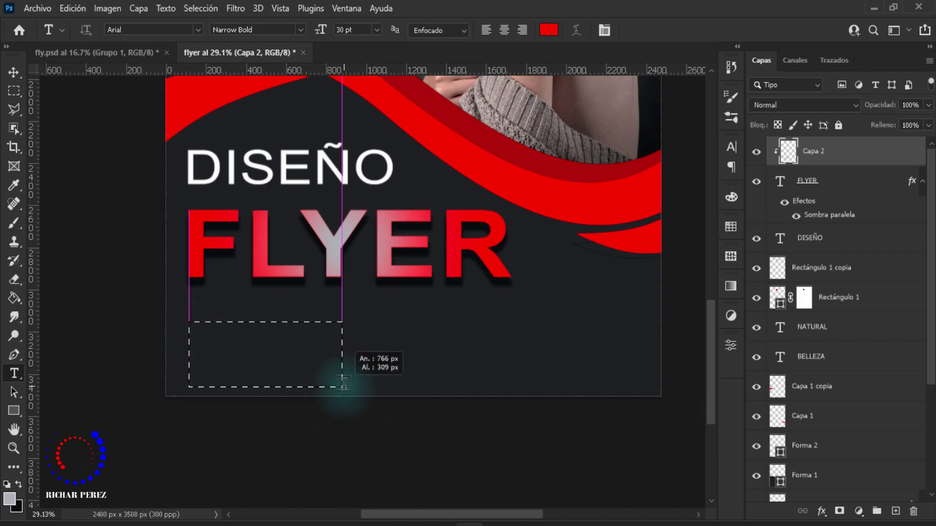
# Fill the text frame with placeholder text at 10 pt with 12 pt leading, and commit it.
pyautogui.moveTo(344, 383); pyautogui.dragTo(342, 386)
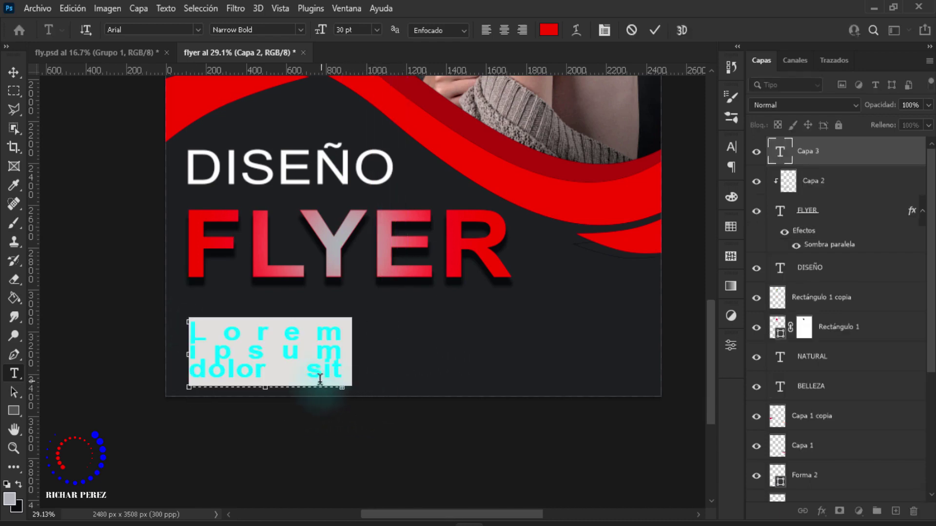
pyautogui.click(374, 31)
pyautogui.click(358, 94)
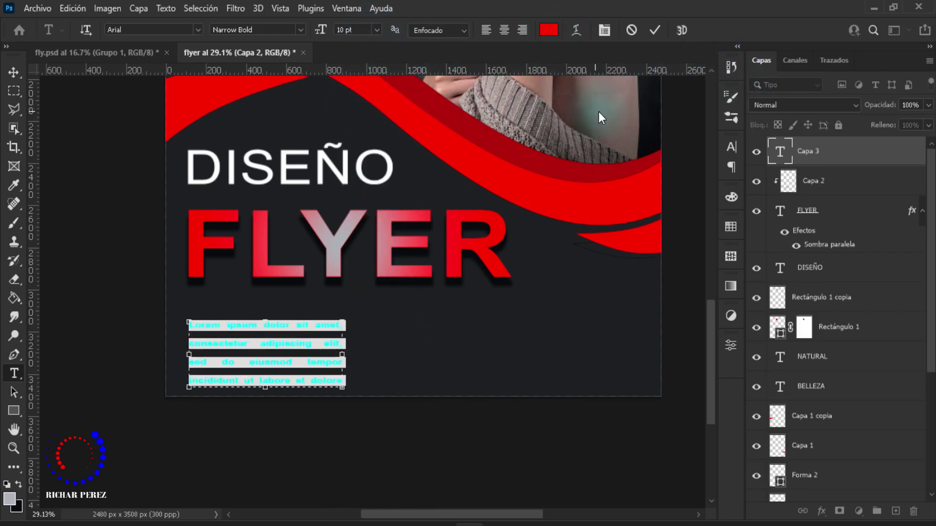
pyautogui.click(608, 34)
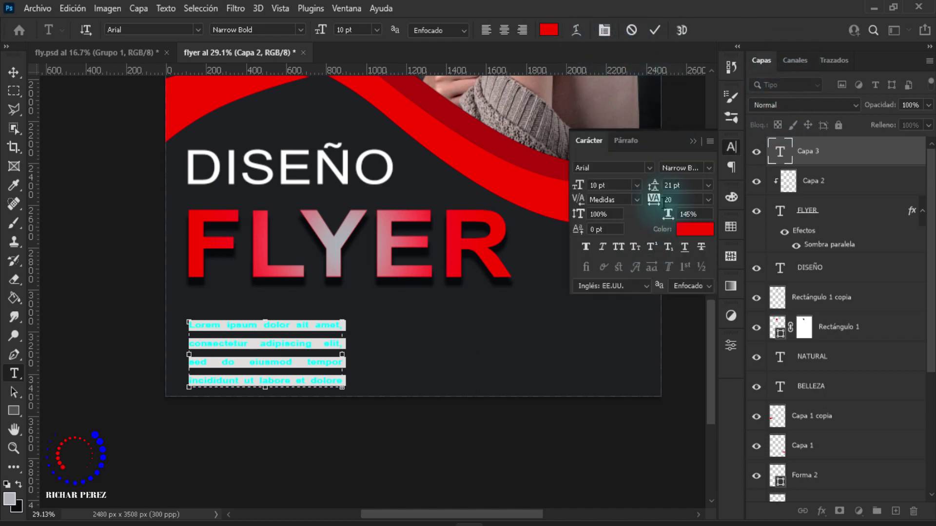
pyautogui.moveTo(654, 194); pyautogui.dragTo(648, 196)
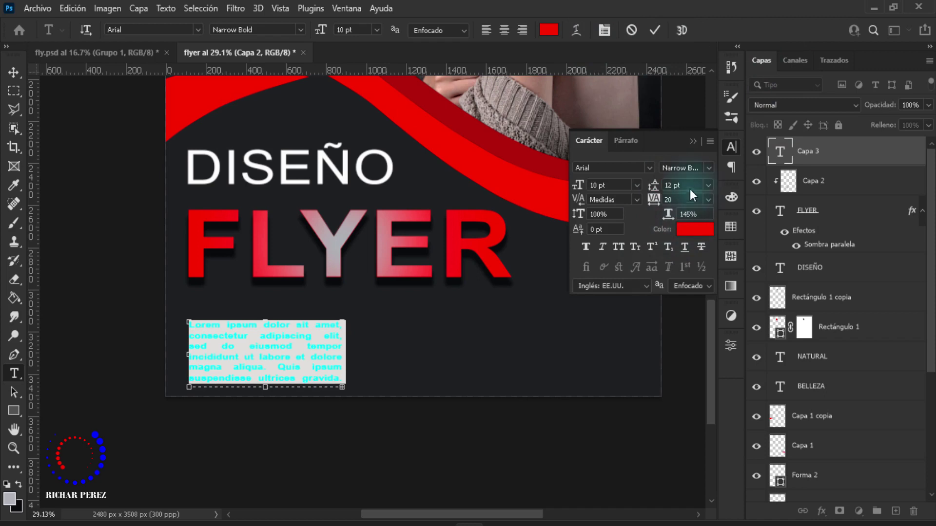
pyautogui.click(693, 143)
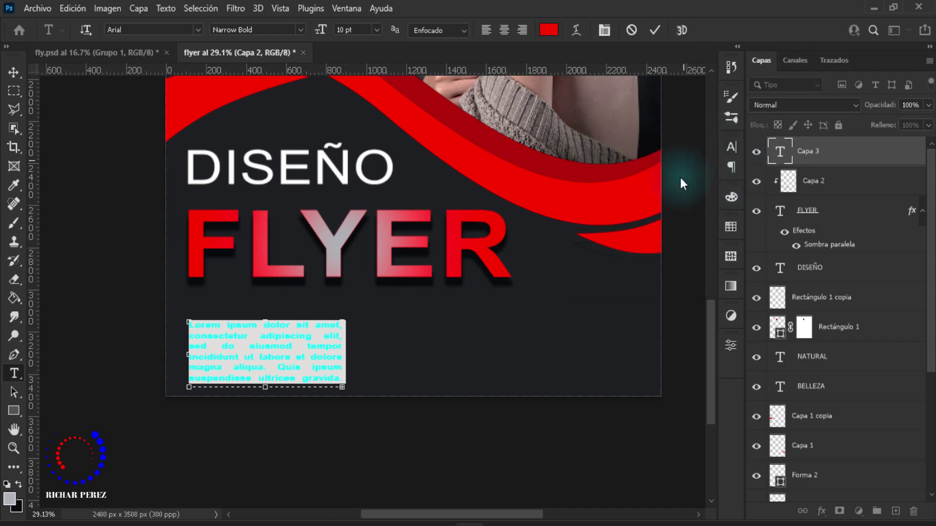
pyautogui.click(810, 168)
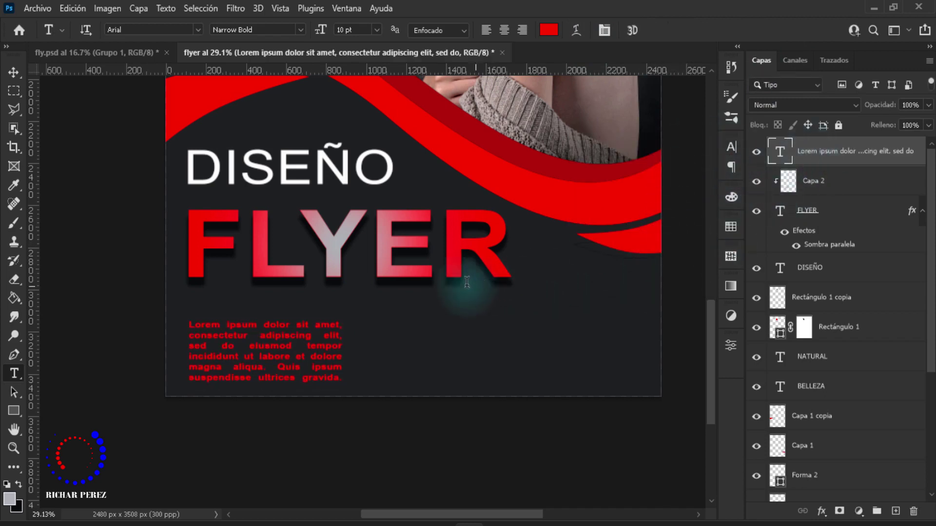
# Make the paragraph text white (ffffff) in the Narrow style.
pyautogui.click(550, 31)
pyautogui.write('ffffff')
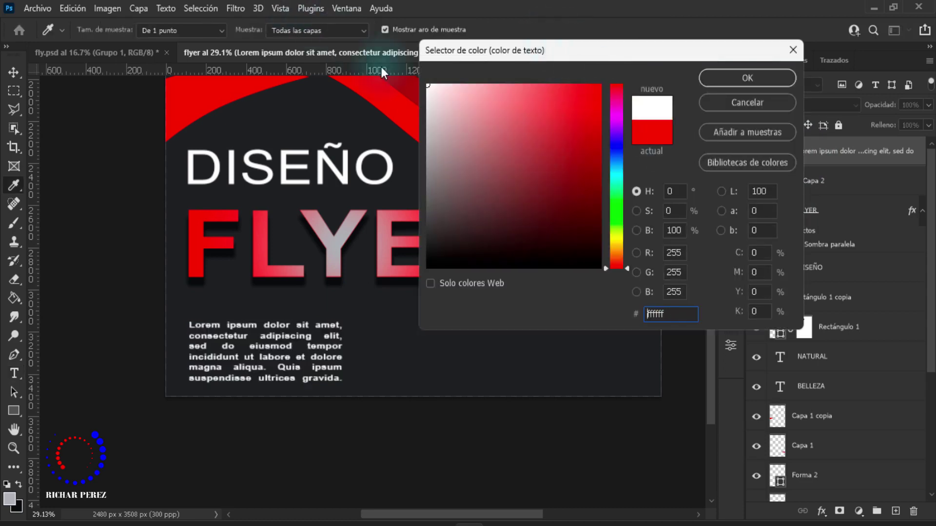
pyautogui.click(740, 76)
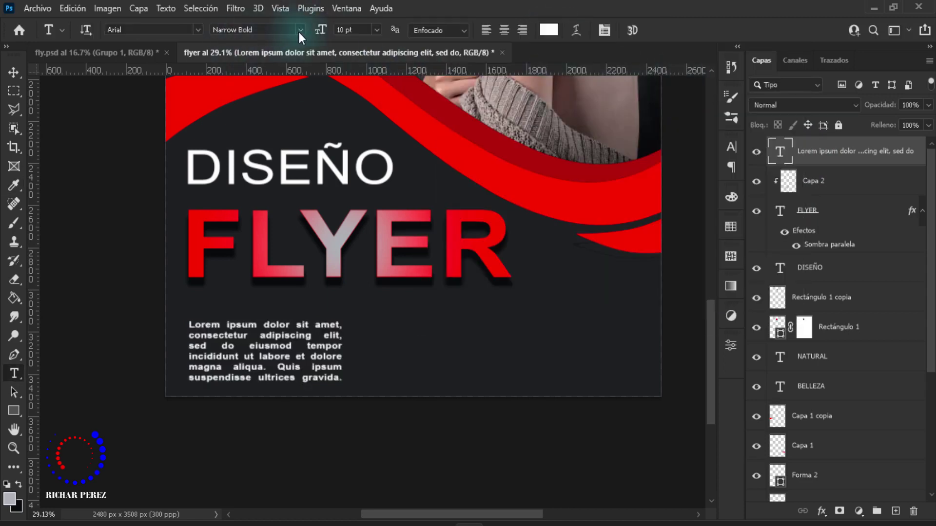
pyautogui.click(299, 30)
pyautogui.click(265, 44)
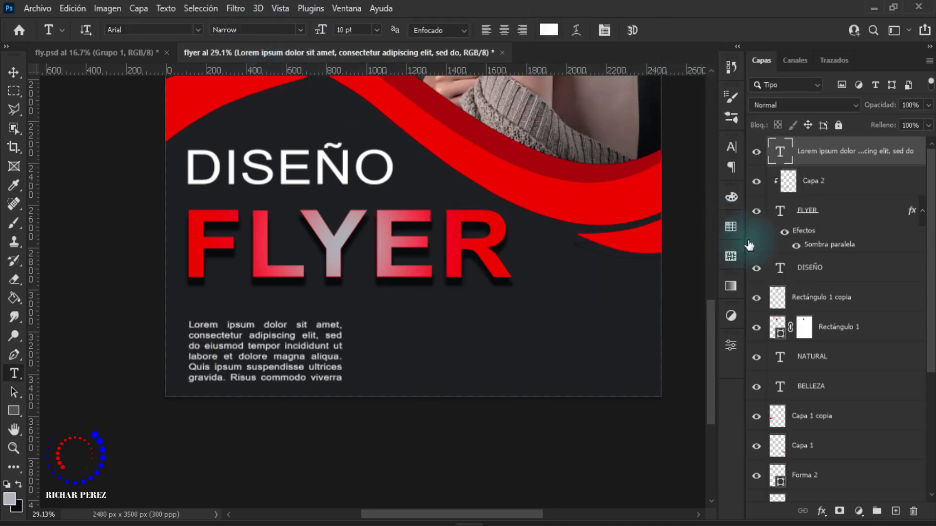
# Fit the flyer on screen and duplicate the paragraph as a second column to the right.
pyautogui.hotkey('ctrl', '0')
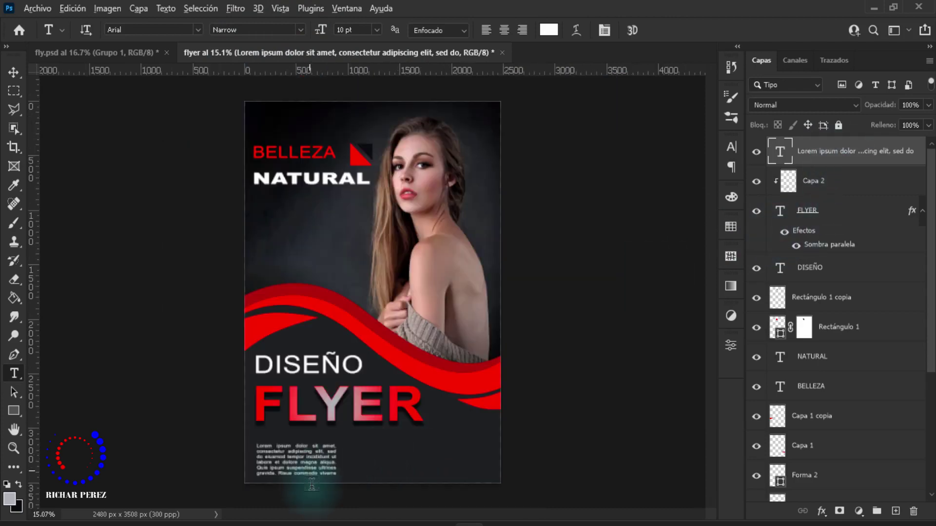
pyautogui.hotkey('ctrl', 't')
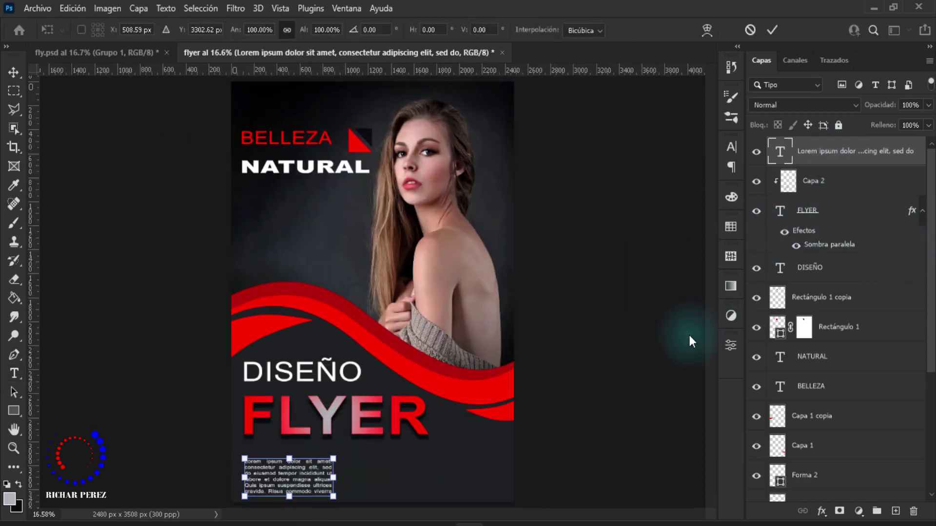
pyautogui.moveTo(301, 487); pyautogui.dragTo(379, 488)
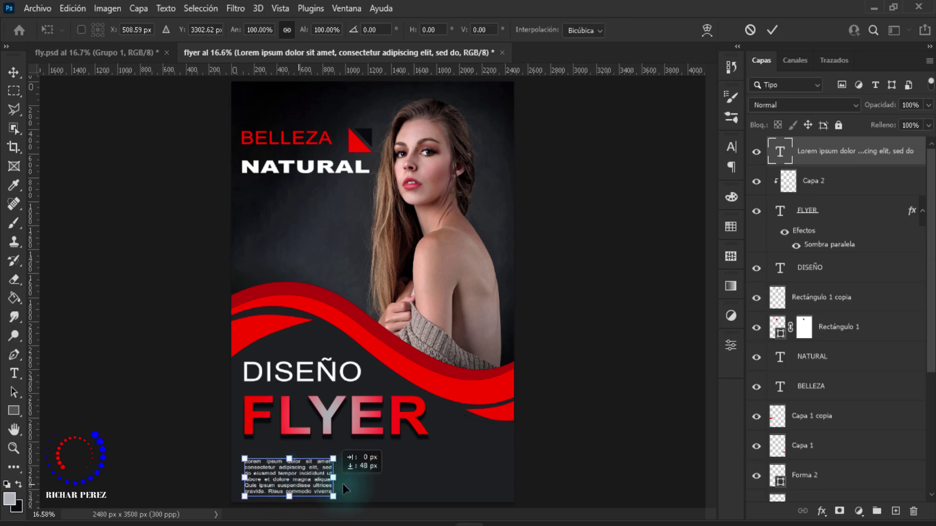
pyautogui.hotkey('ctrl', 'z')
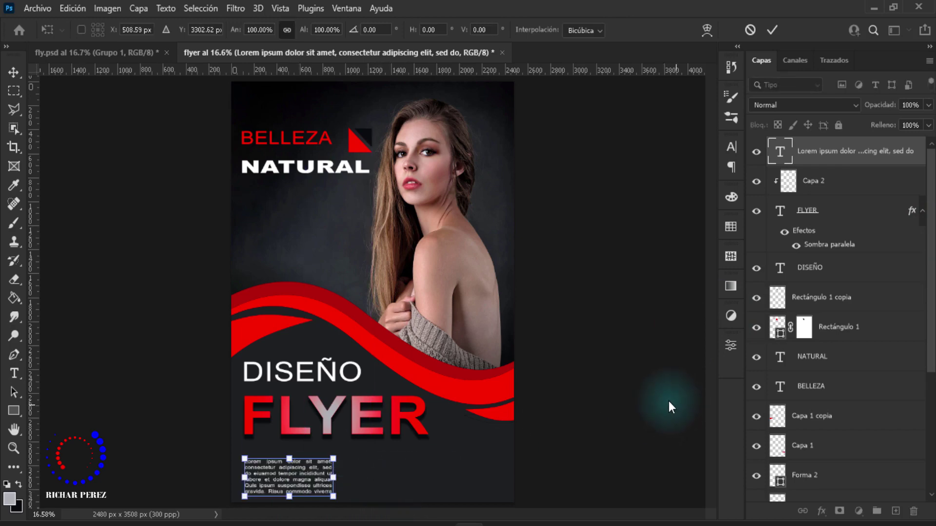
pyautogui.press('Return')
pyautogui.hotkey('ctrl', 'alt', 't')
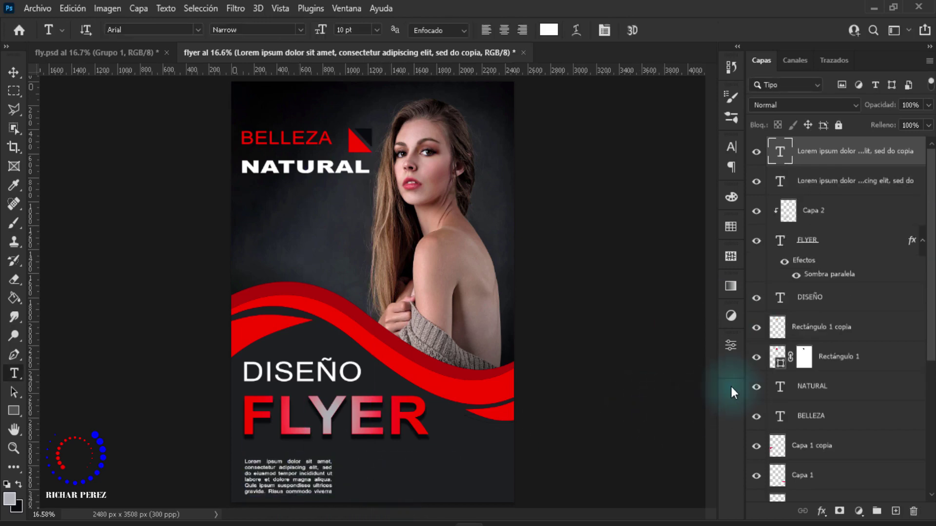
pyautogui.moveTo(291, 480); pyautogui.dragTo(389, 481)
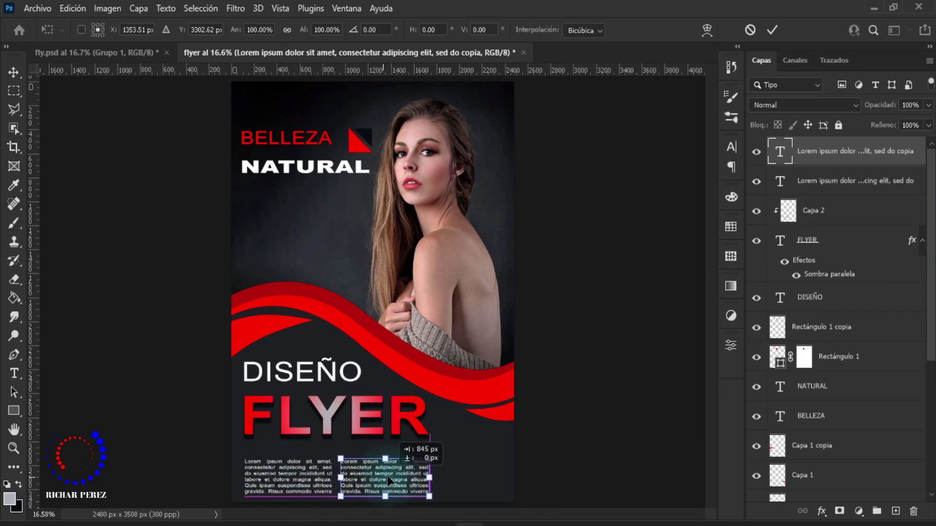
pyautogui.press('Return')
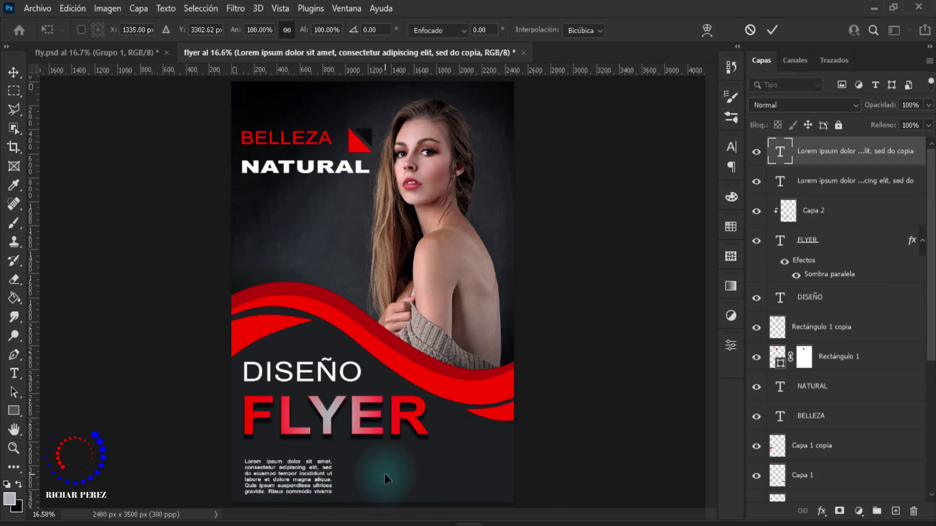
# Duplicate the text again as a third column at the right, then zoom out.
pyautogui.hotkey('ctrl', 'alt', 't')
pyautogui.moveTo(388, 481); pyautogui.dragTo(482, 481)
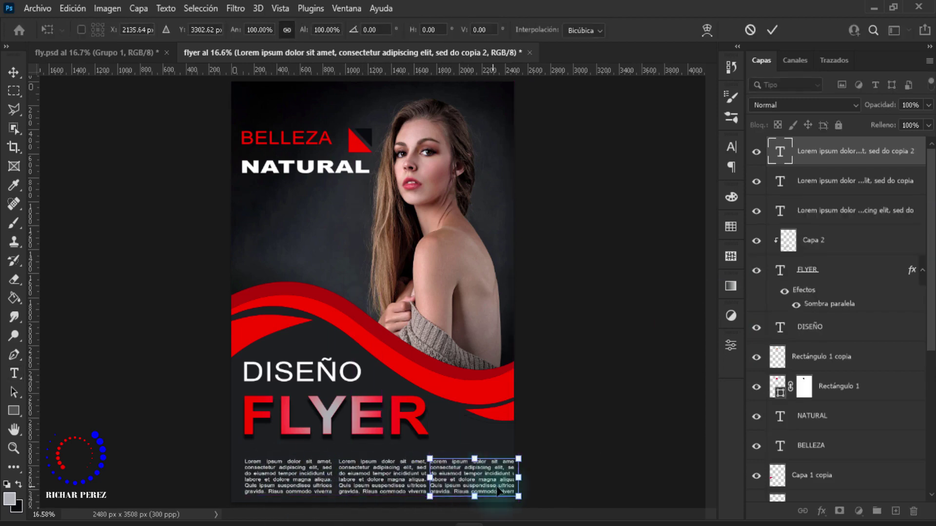
pyautogui.press('Return')
pyautogui.keyDown('shift'); pyautogui.click(872, 224); pyautogui.keyUp('shift')
pyautogui.hotkey('ctrl', 't')
pyautogui.press('Return')
pyautogui.hotkey('ctrl', '-')
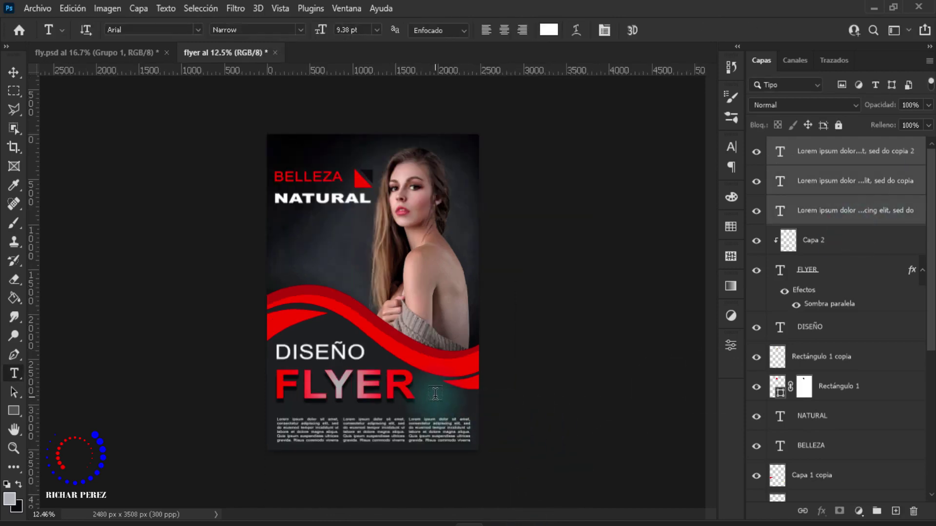
# Select the Forma 1 copia wave layer and create the empty layer Capa 3 above it.
pyautogui.scroll(1, 367, 368)
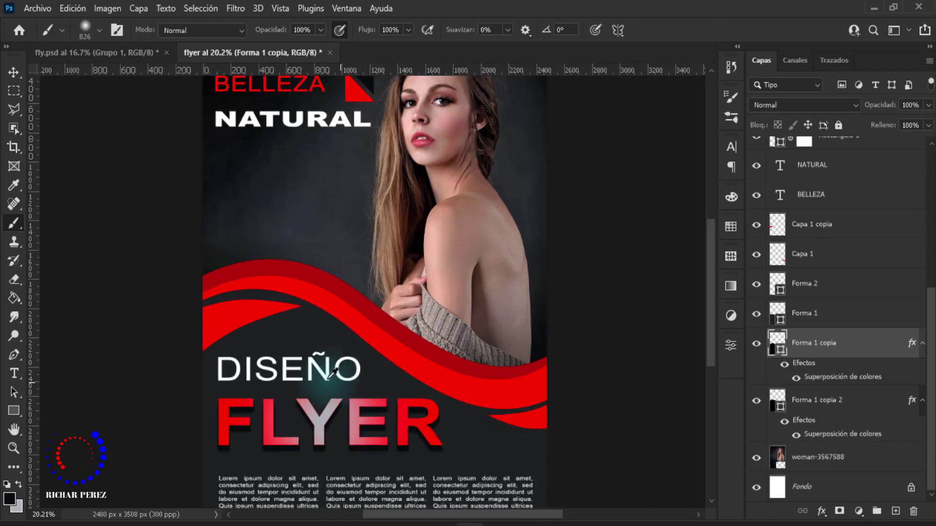
pyautogui.scroll(1, 490, 412)
pyautogui.scroll(1, 488, 397)
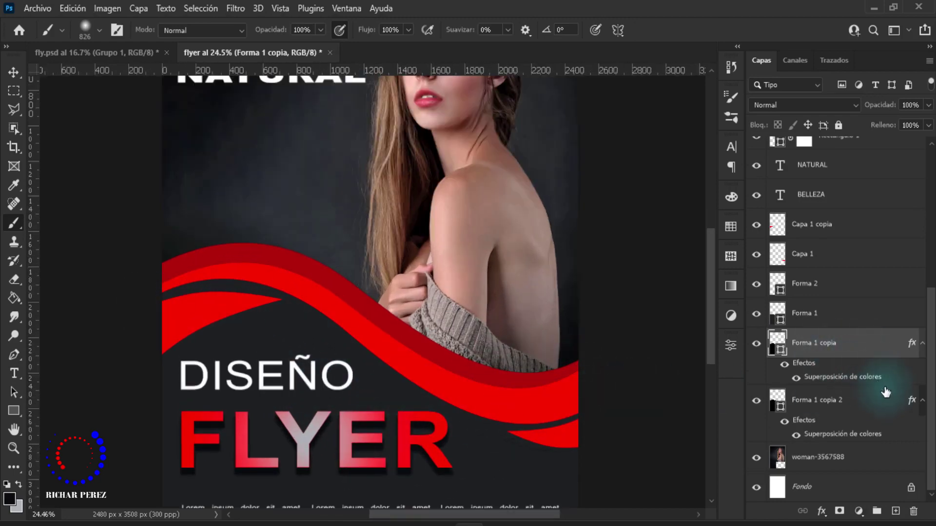
pyautogui.click(862, 295)
pyautogui.click(821, 353)
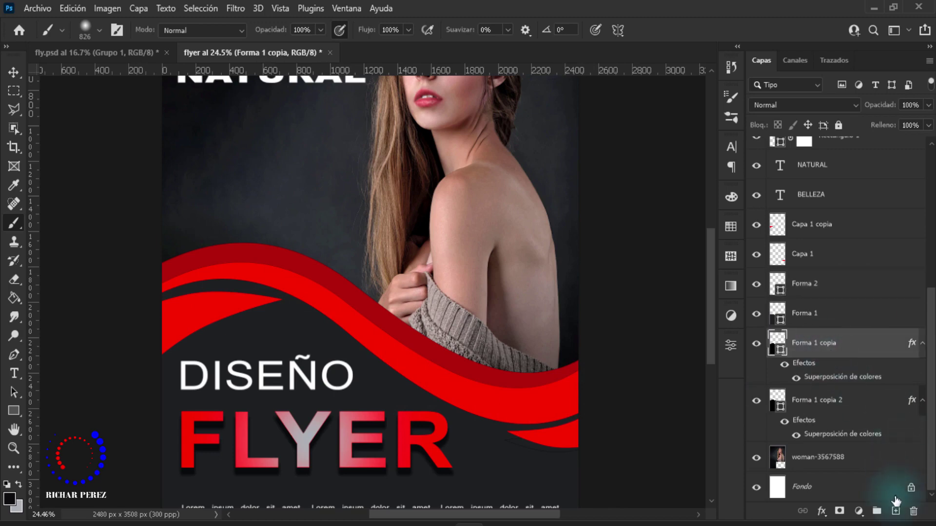
pyautogui.click(901, 513)
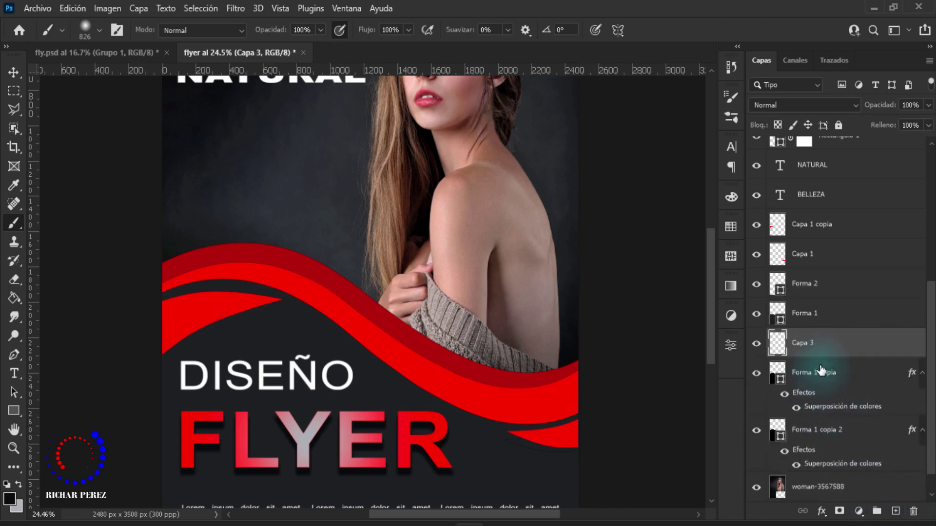
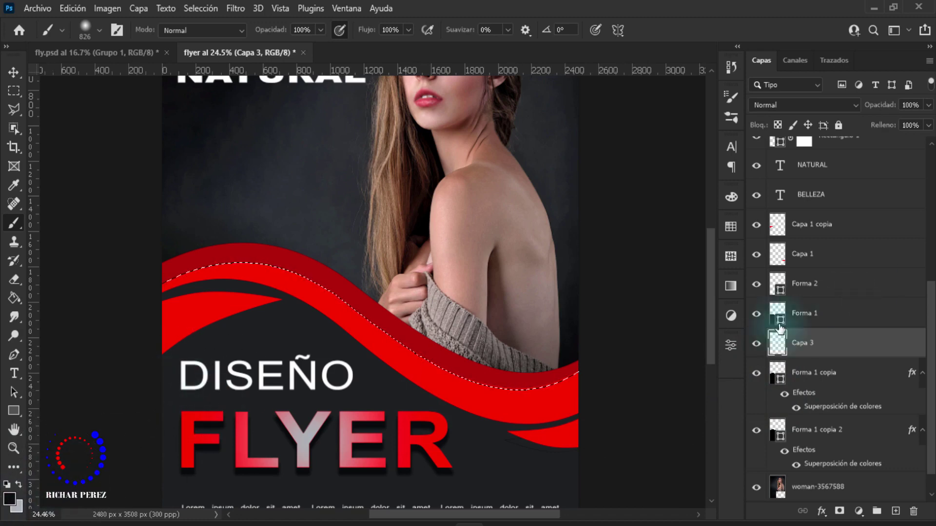
# Paint soft black shading on both ends of the red ribbon, then deselect.
pyautogui.click(578, 390)
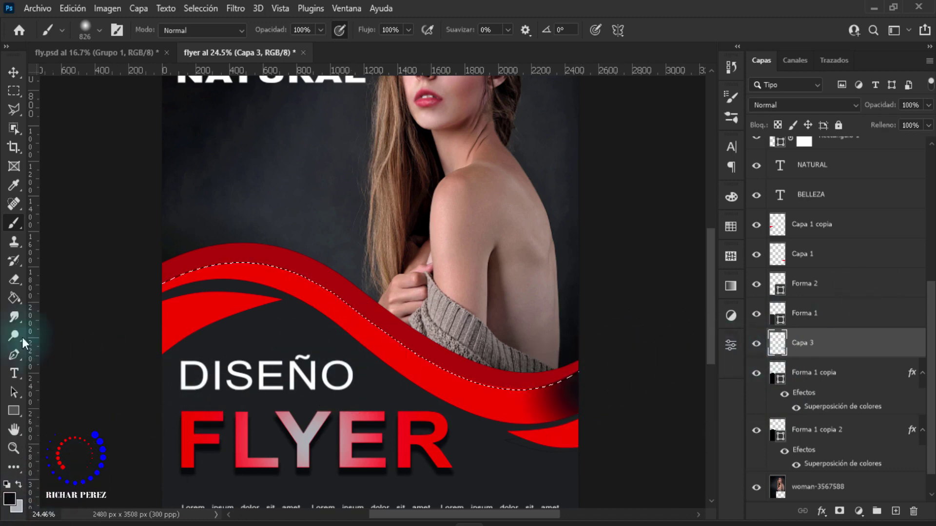
pyautogui.click(137, 268)
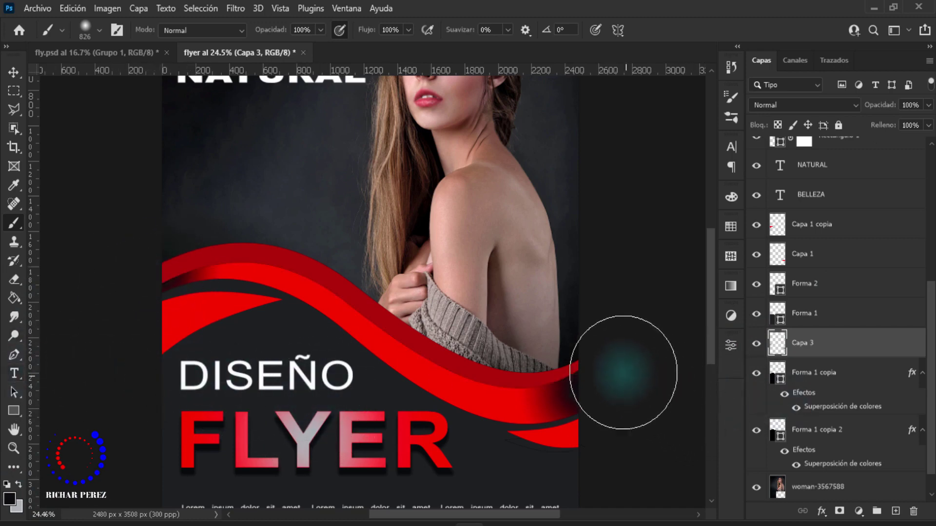
pyautogui.hotkey('ctrl', 'd')
pyautogui.scroll(-1, 621, 385)
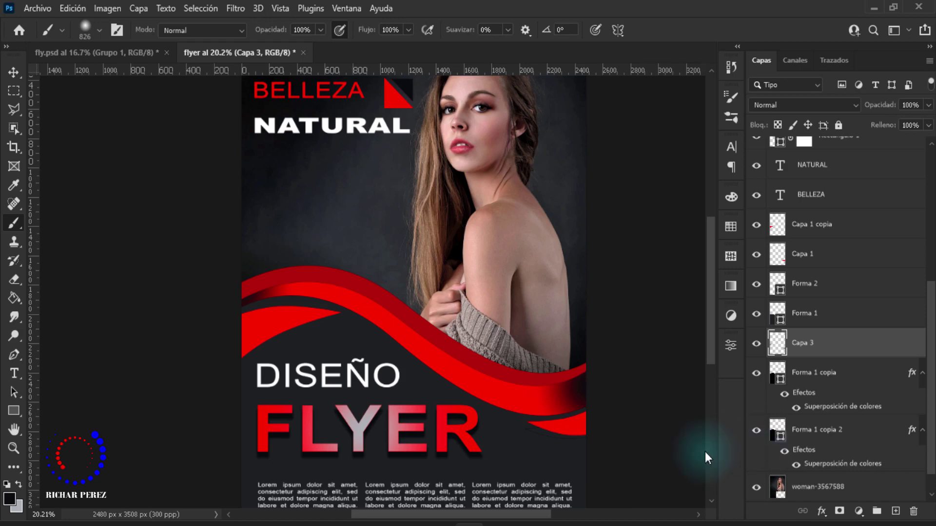
# Set the Capa 3 shading layer to 50% opacity and load the red wave's outline as a selection.
pyautogui.click(921, 105)
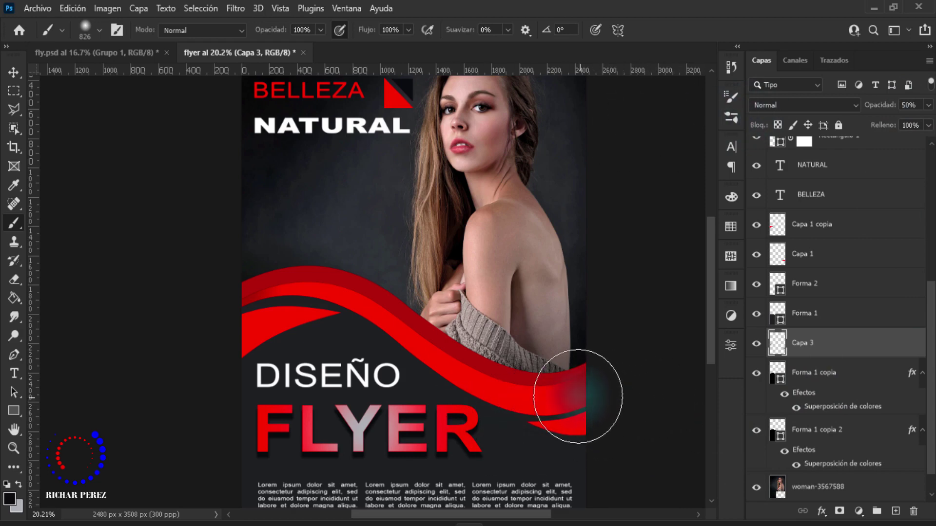
pyautogui.keyDown('ctrl'); pyautogui.click(777, 373); pyautogui.keyUp('ctrl')
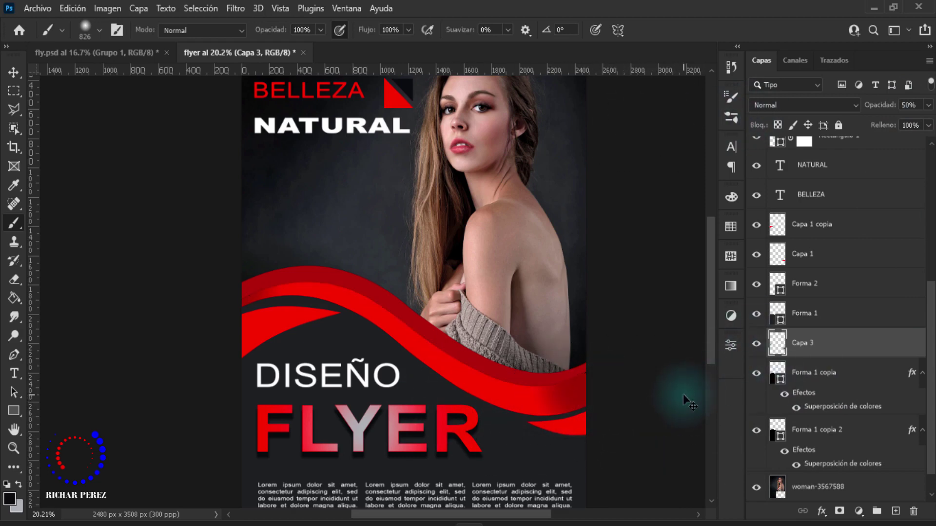
pyautogui.scroll(-2, 689, 402)
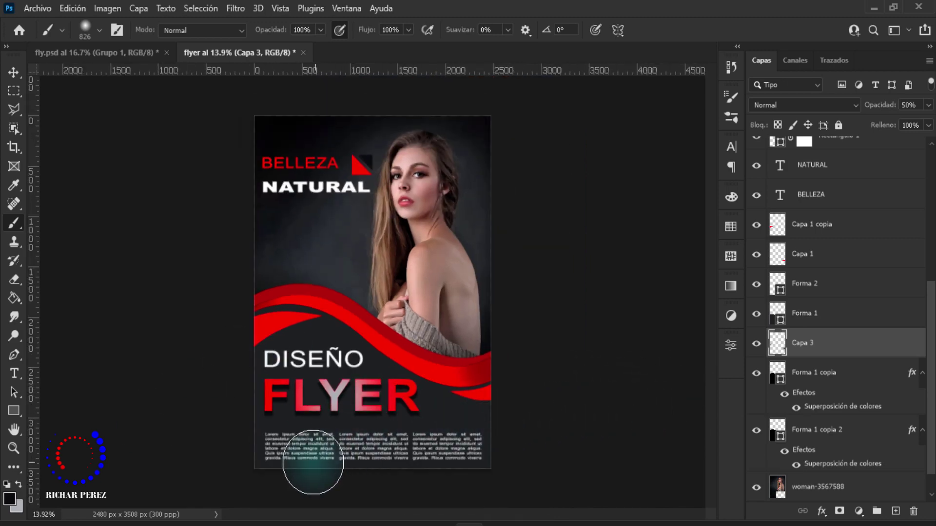
pyautogui.scroll(1, 404, 371)
pyautogui.scroll(1, 429, 400)
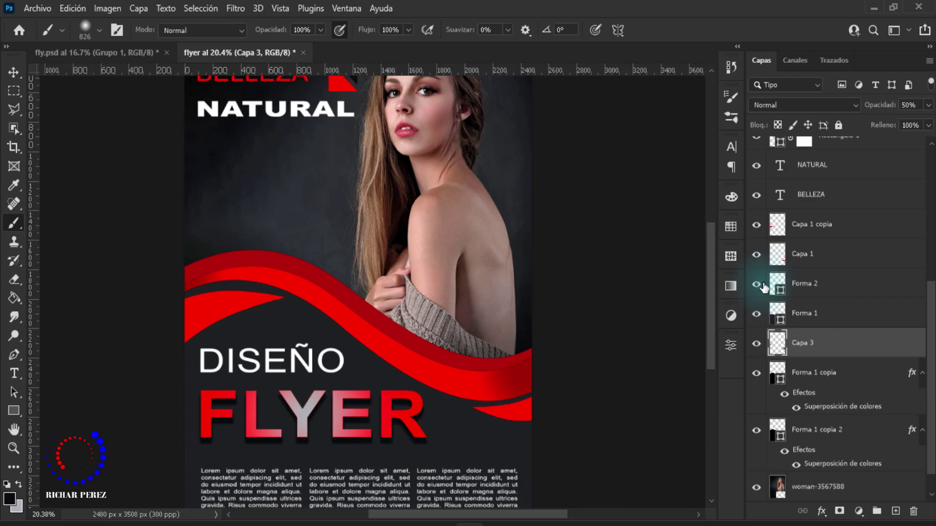
# Add new empty layers above Capa 1 and Capa 1 copia, loading the lower red wave as a selection.
pyautogui.click(756, 254)
pyautogui.click(835, 262)
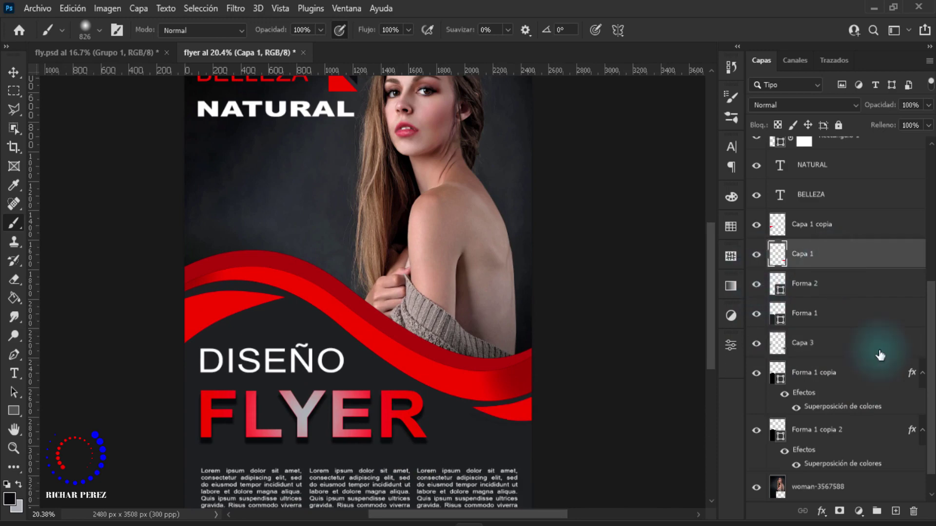
pyautogui.click(896, 511)
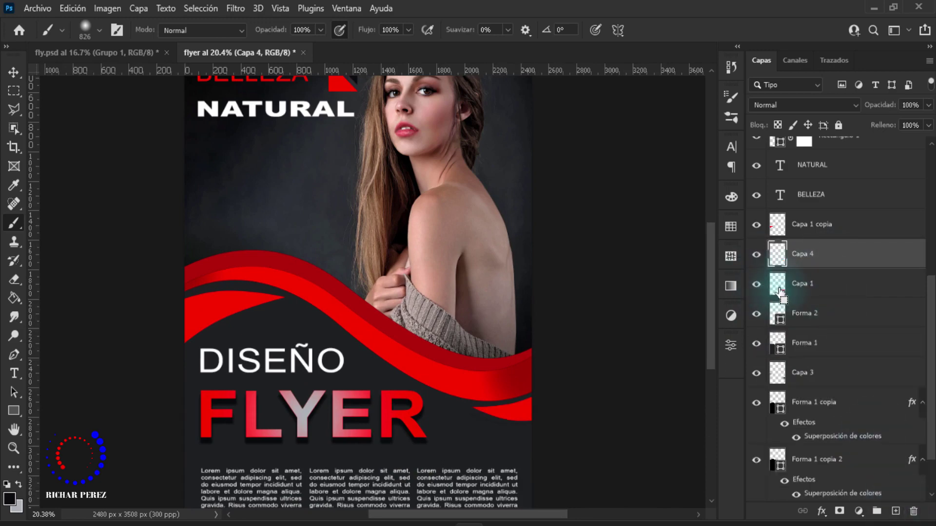
pyautogui.keyDown('ctrl'); pyautogui.click(783, 383); pyautogui.keyUp('ctrl')
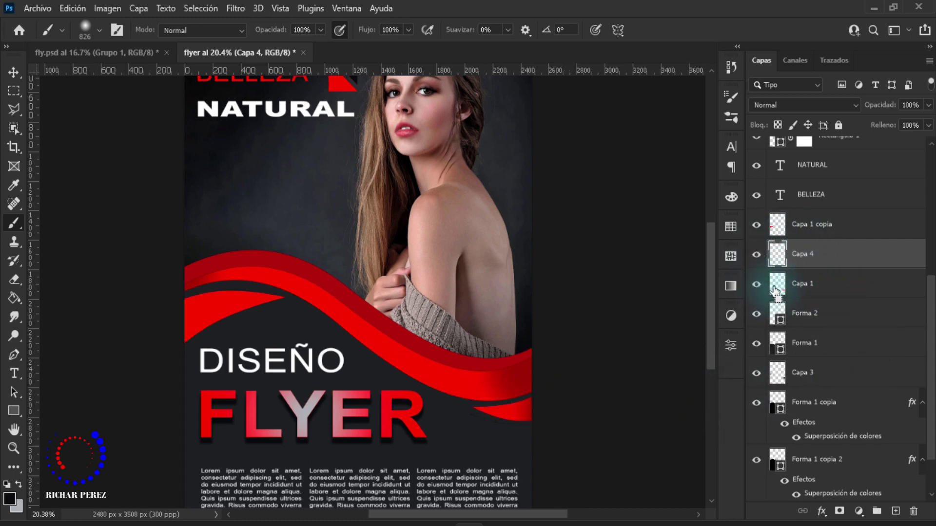
pyautogui.click(809, 226)
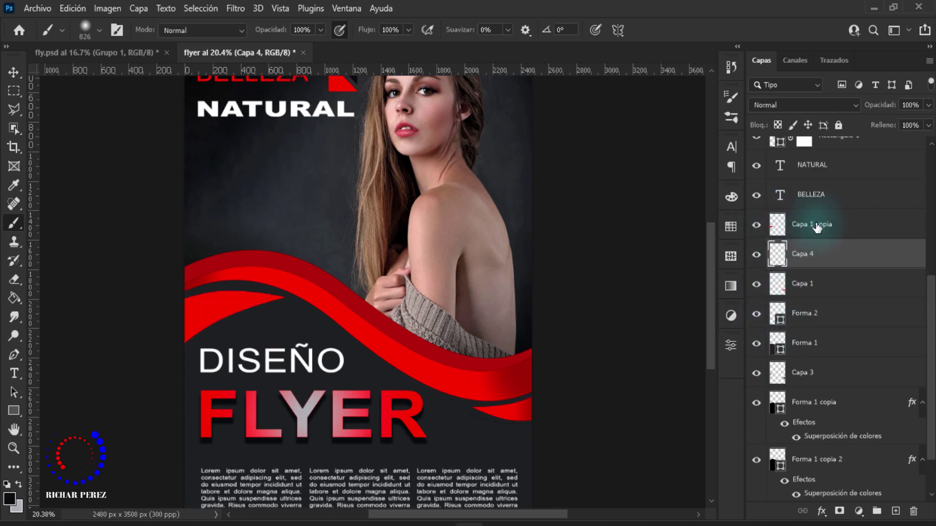
pyautogui.click(895, 511)
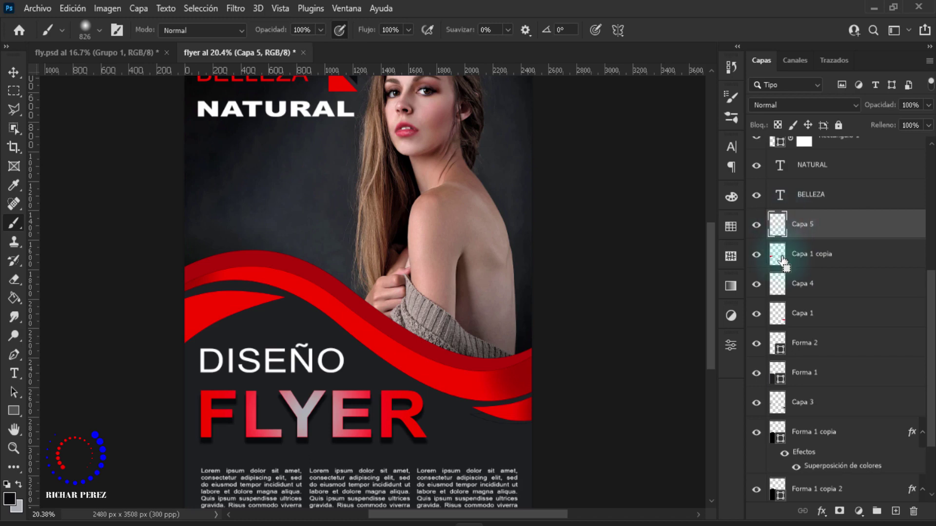
# Darken the left part of the red wave on Capa 5 and set that layer to 50% opacity.
pyautogui.moveTo(177, 313); pyautogui.dragTo(165, 327)
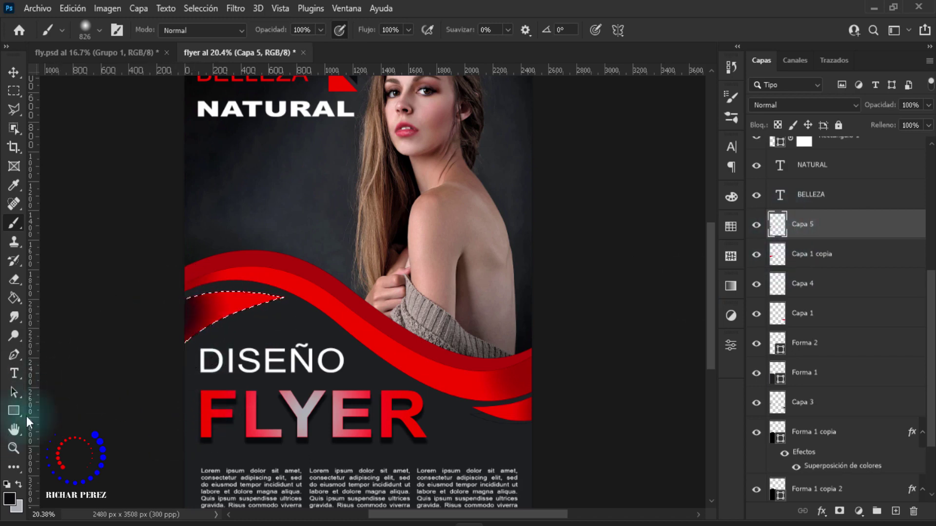
pyautogui.click(915, 105)
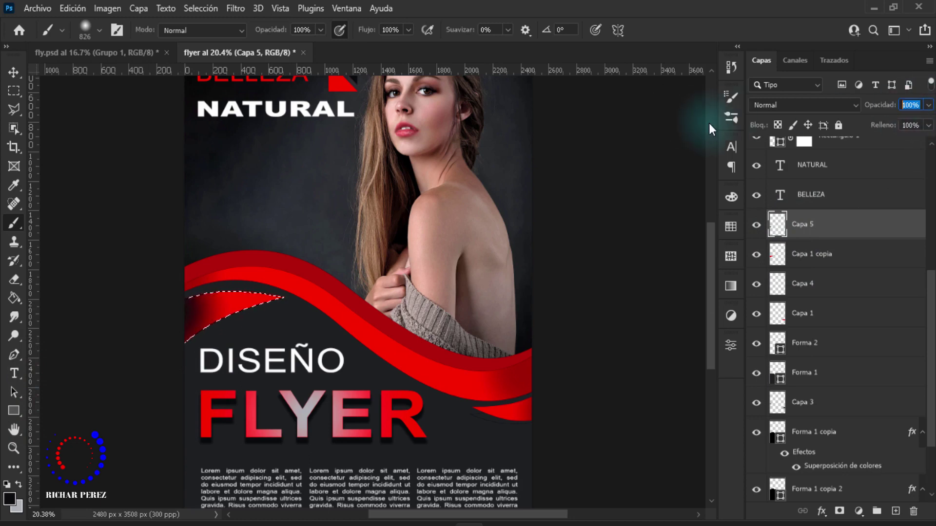
pyautogui.write('50')
pyautogui.scroll(-2, 439, 317)
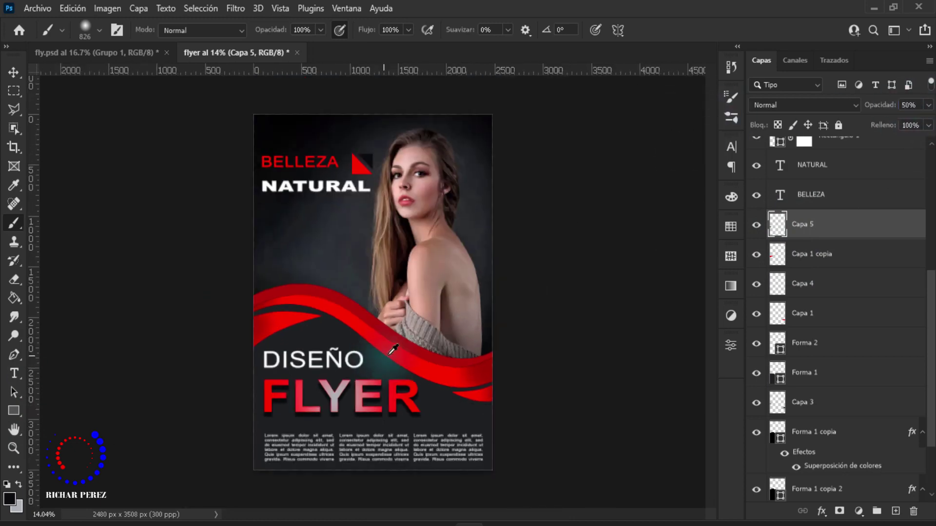
pyautogui.scroll(-2, 549, 330)
pyautogui.scroll(1, 423, 408)
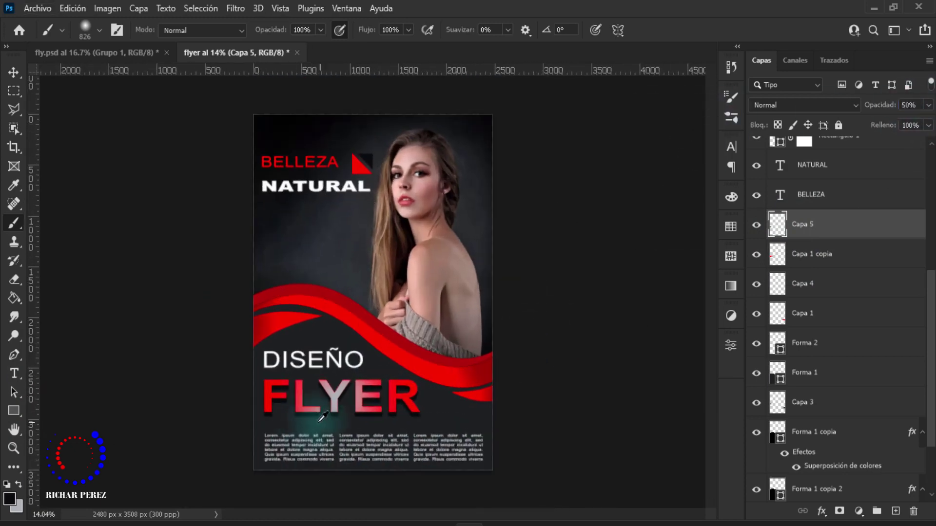
pyautogui.scroll(-2, 901, 424)
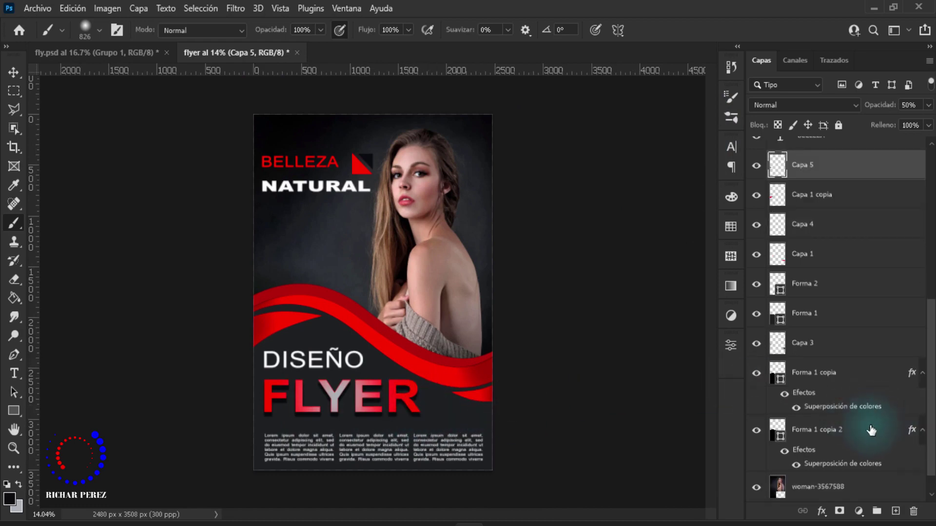
pyautogui.scroll(-1, 872, 424)
pyautogui.click(757, 412)
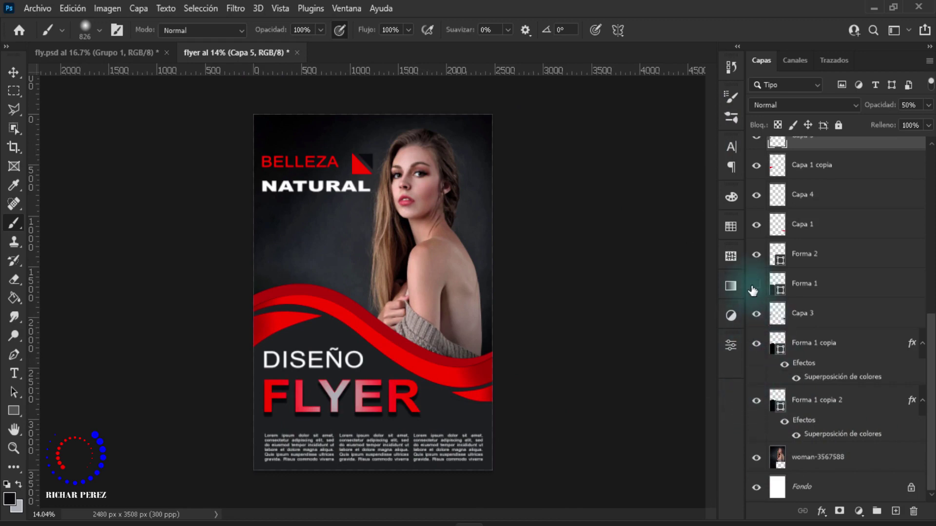
# On new layer Capa 6 above Forma 1, softly shade the wave's left end, deselect, and fit the flyer in view.
pyautogui.click(833, 289)
pyautogui.scroll(1, 377, 422)
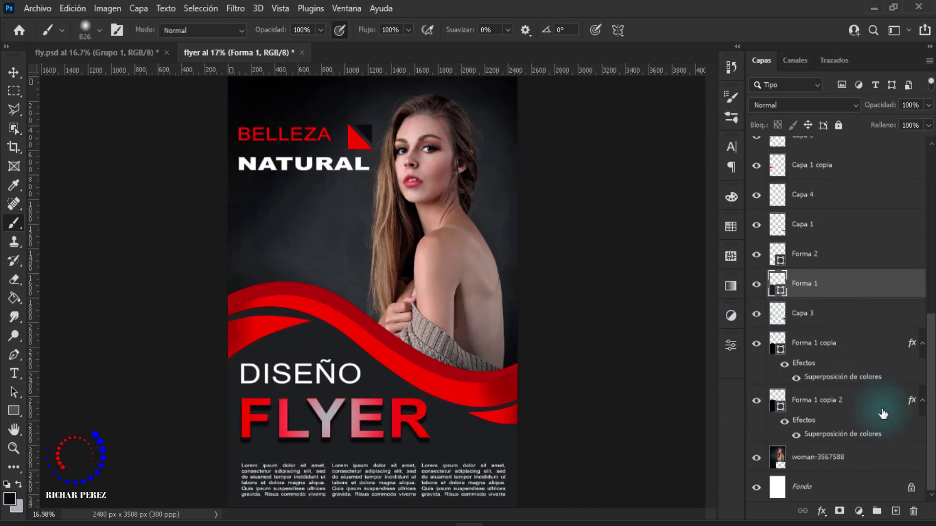
pyautogui.click(895, 517)
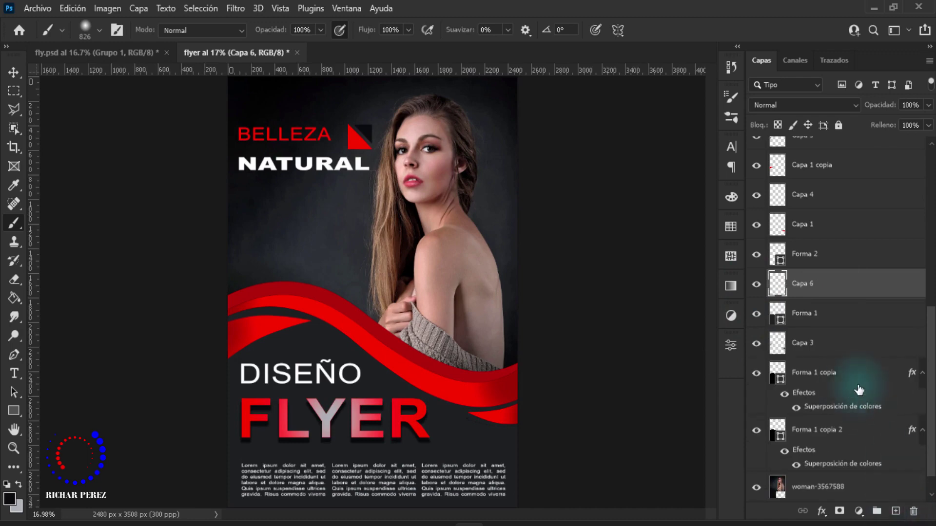
pyautogui.keyDown('ctrl'); pyautogui.click(778, 321); pyautogui.keyUp('ctrl')
pyautogui.scroll(1, 526, 385)
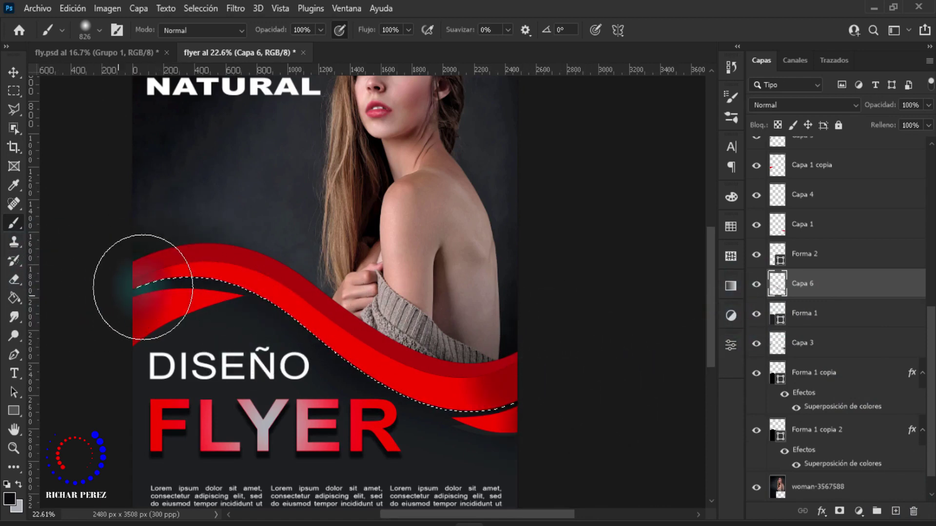
pyautogui.hotkey('ctrl', 'd')
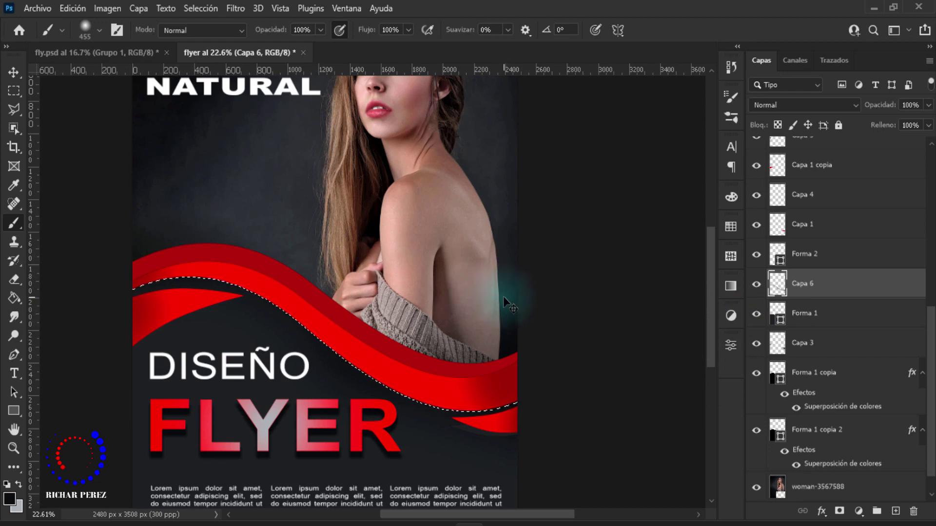
pyautogui.hotkey('ctrl', '0')
# Select layers Capa 5 down through Capa 1 together.
pyautogui.click(806, 224)
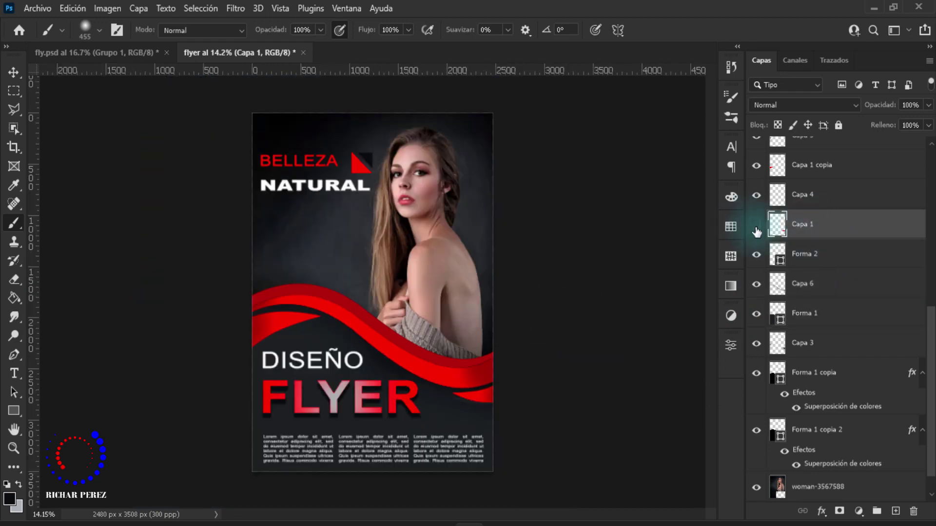
pyautogui.keyDown('shift'); pyautogui.click(828, 165); pyautogui.keyUp('shift')
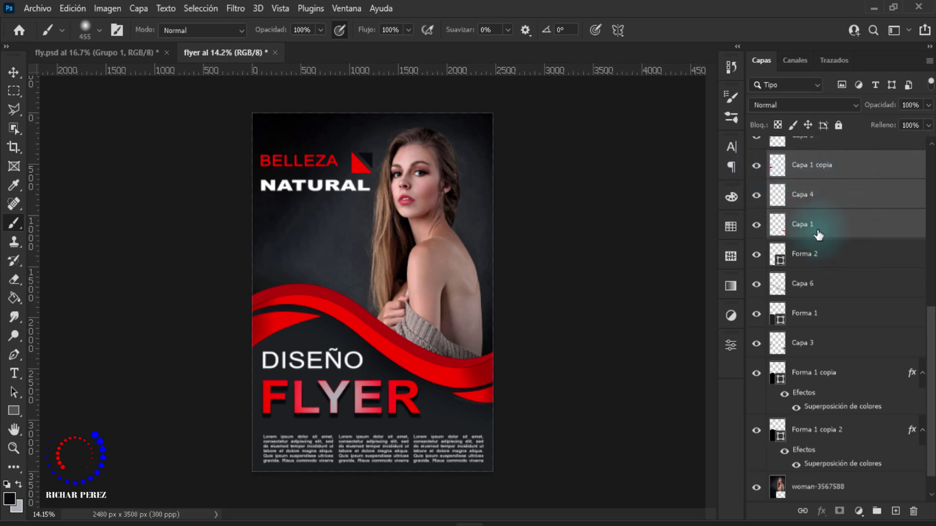
pyautogui.scroll(1, 818, 229)
pyautogui.click(806, 165)
pyautogui.keyDown('shift'); pyautogui.click(823, 262); pyautogui.keyUp('shift')
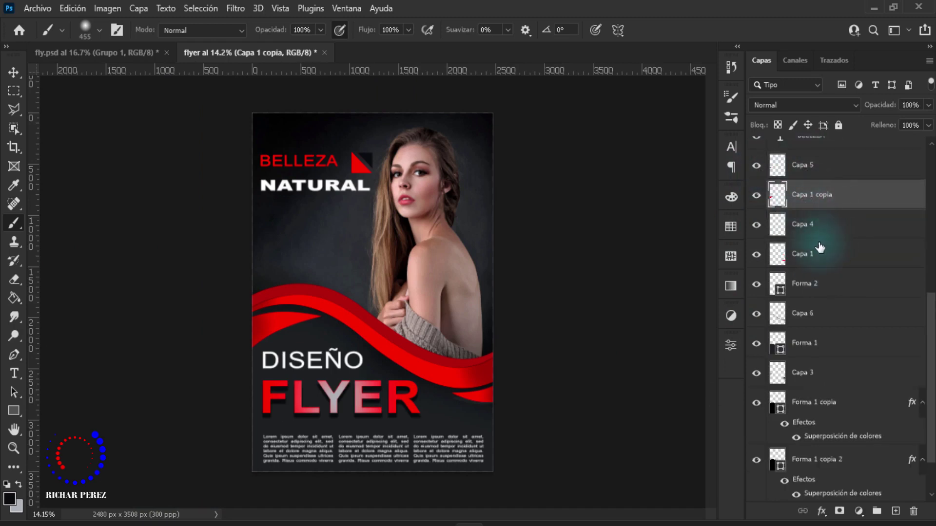
# Give Capa 1 copia a drop shadow with opacity 20.
pyautogui.click(807, 195)
pyautogui.rightClick(804, 194)
pyautogui.click(680, 22)
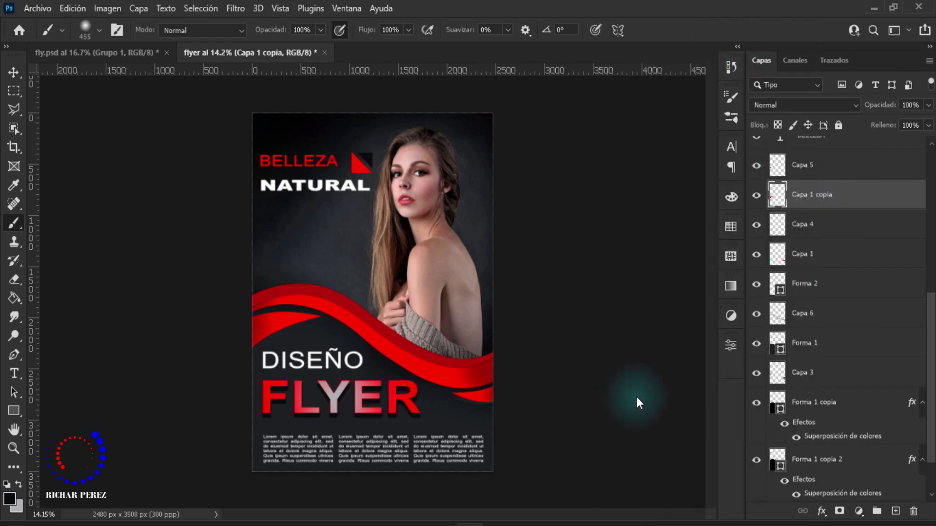
pyautogui.click(397, 332)
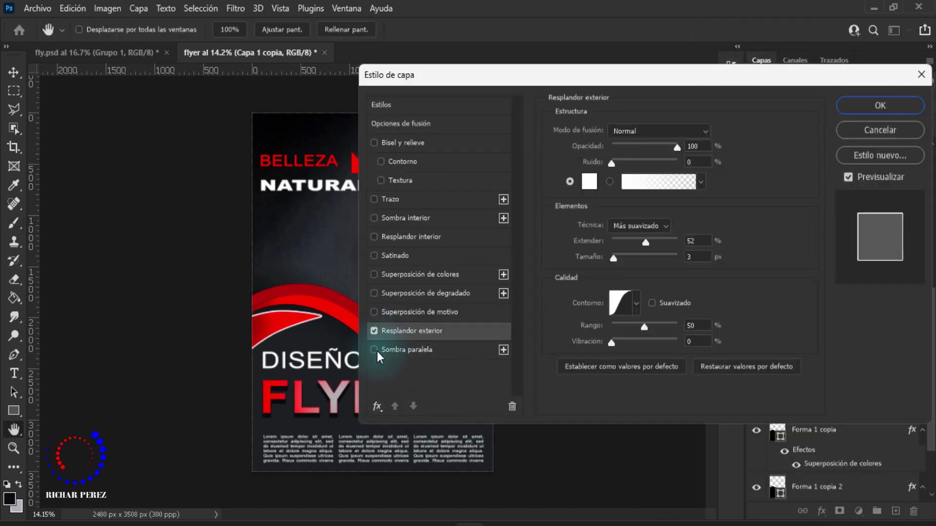
pyautogui.click(374, 335)
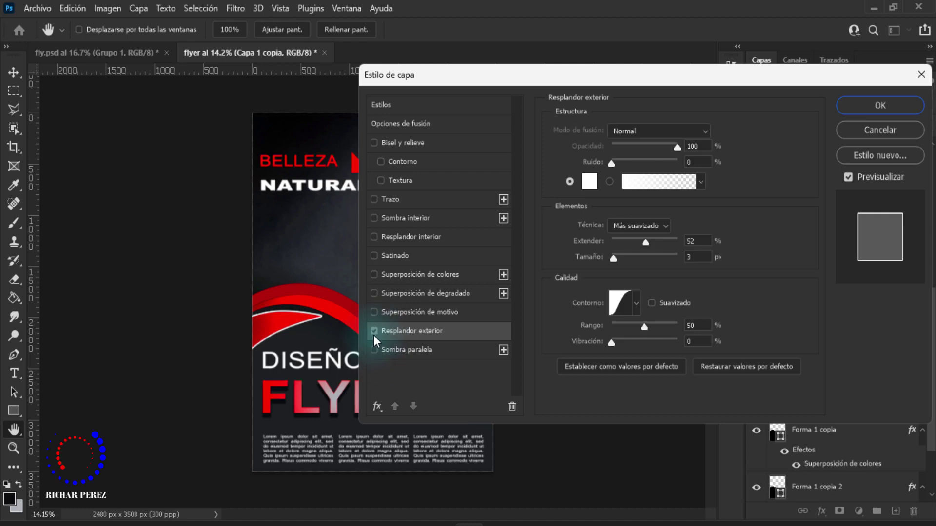
pyautogui.doubleClick(696, 150)
pyautogui.write('20')
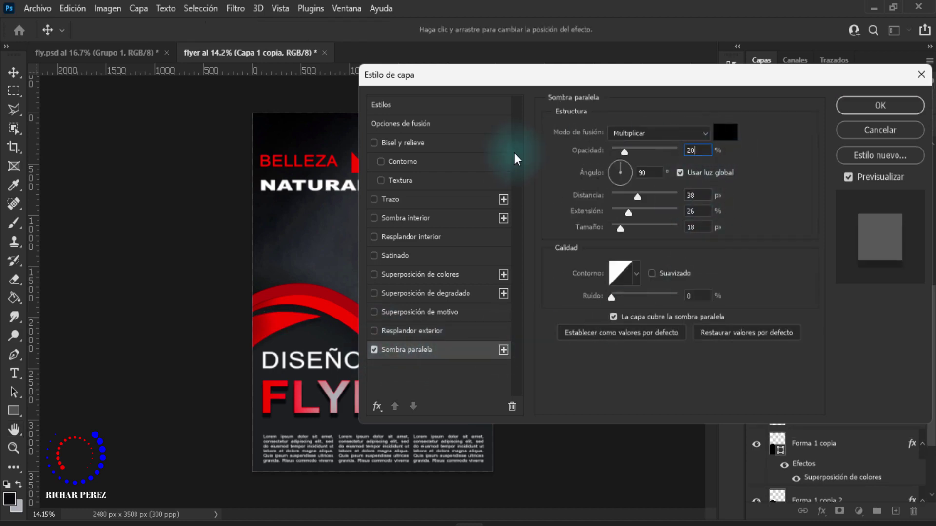
pyautogui.press('Return')
# Copy the drop shadow layer style from Capa 1 copia and paste it onto Capa 1.
pyautogui.rightClick(811, 216)
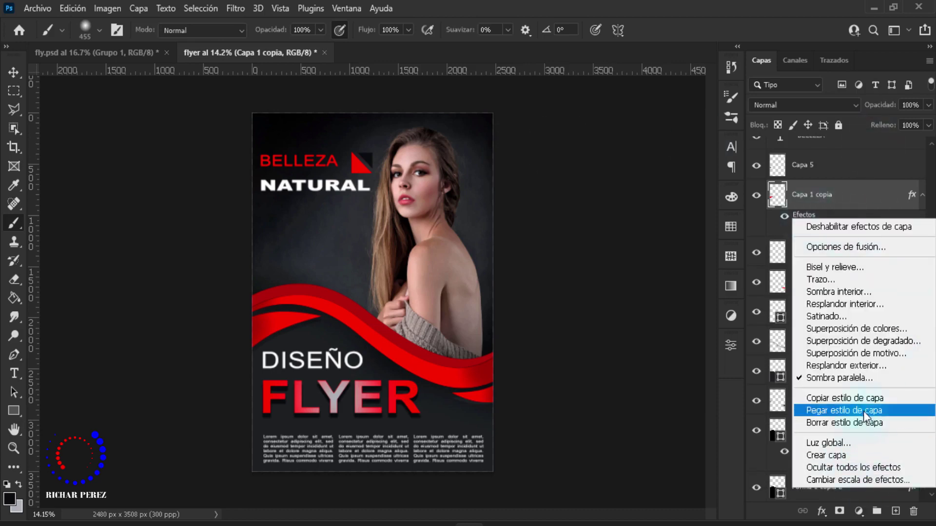
pyautogui.click(860, 398)
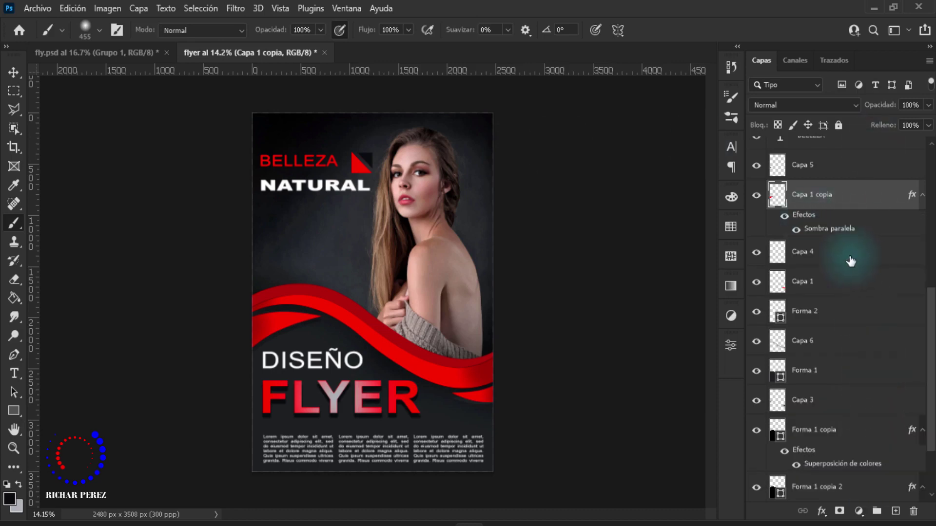
pyautogui.click(821, 290)
pyautogui.rightClick(834, 288)
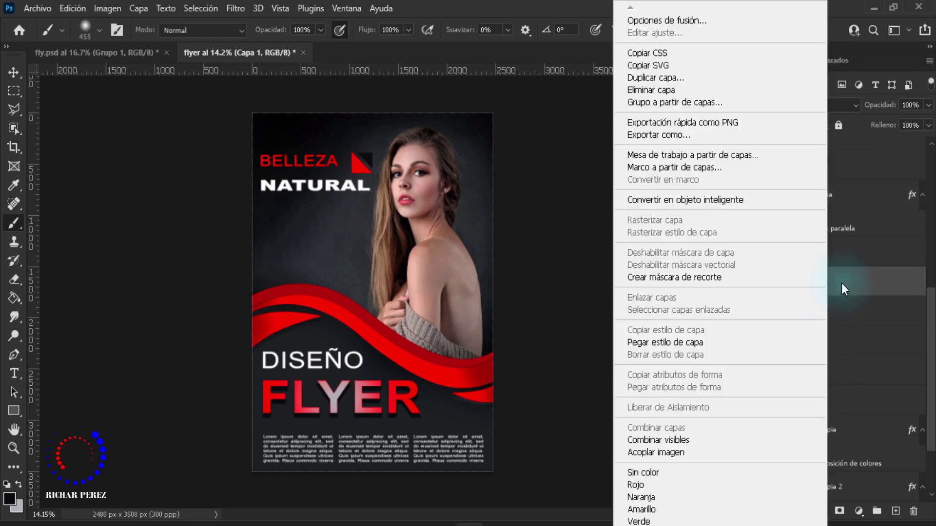
pyautogui.click(682, 342)
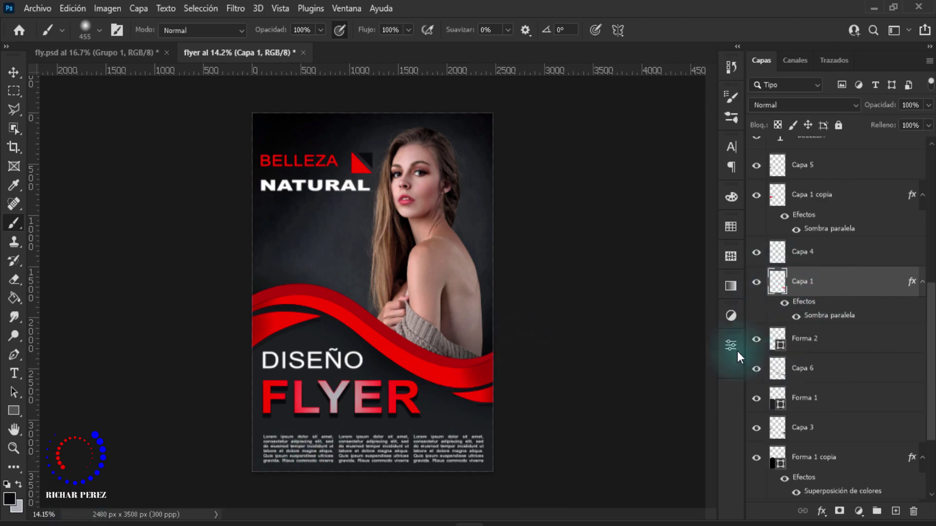
# Make Capa 6 the working layer.
pyautogui.scroll(3, 574, 365)
pyautogui.scroll(-2, 323, 382)
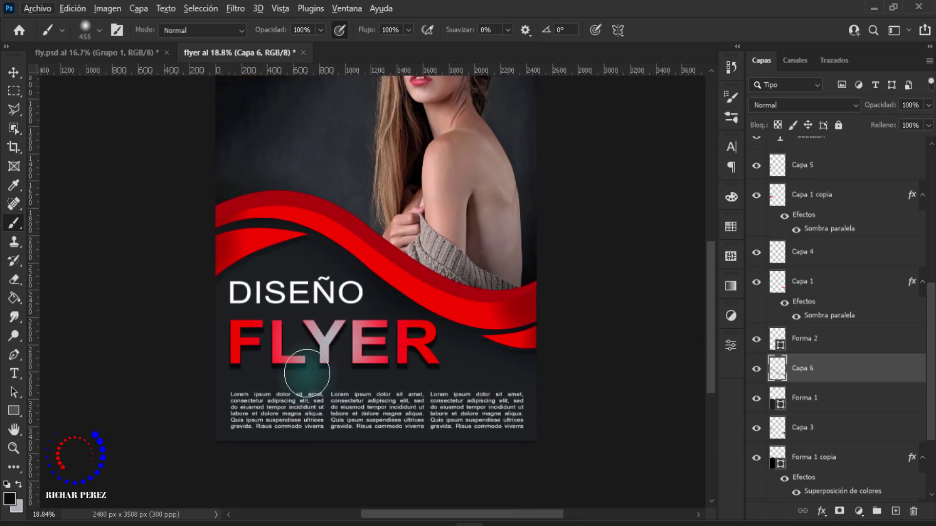
pyautogui.scroll(1, 278, 306)
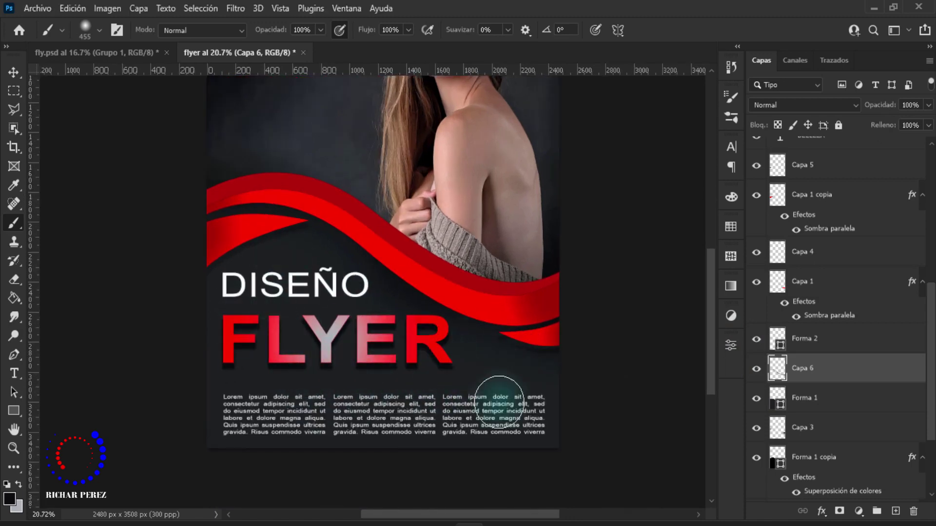
pyautogui.click(800, 403)
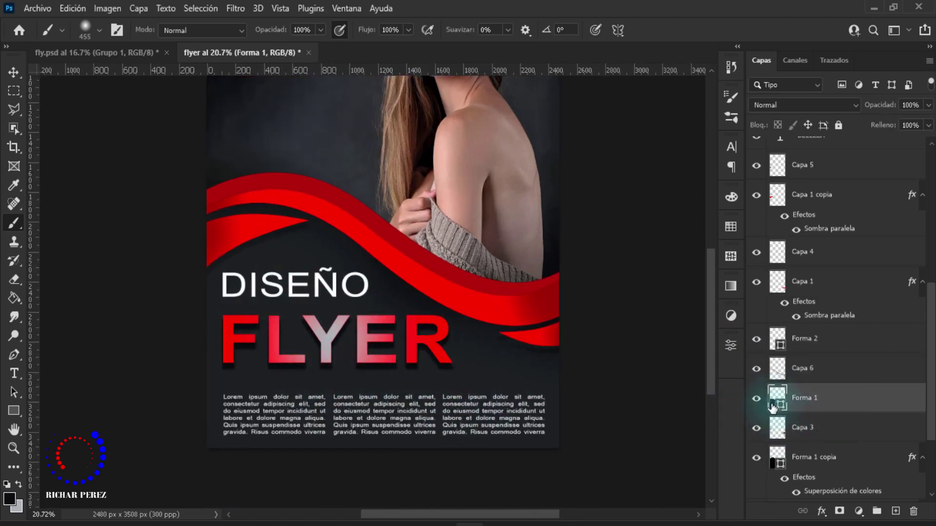
pyautogui.click(803, 375)
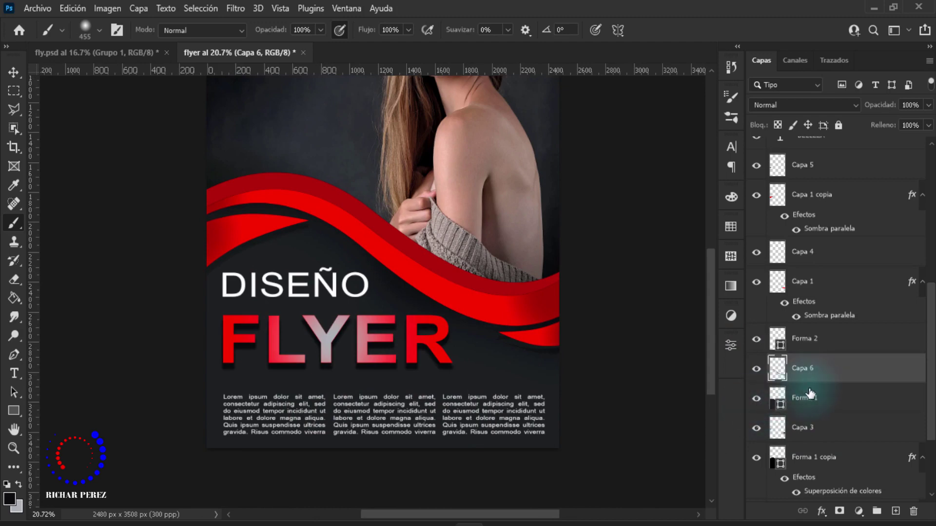
# Place texture-318907 into the flyer as an embedded image.
pyautogui.click(32, 8)
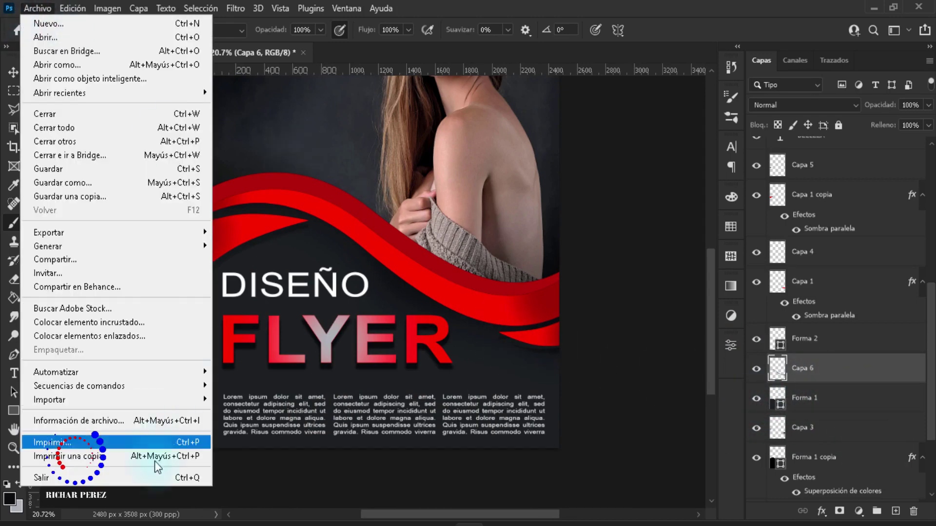
pyautogui.click(122, 319)
pyautogui.click(237, 132)
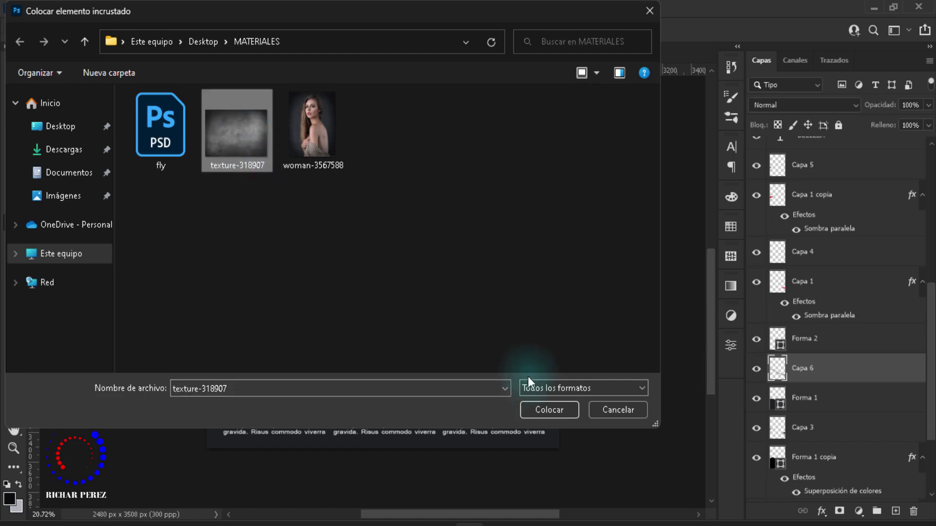
pyautogui.click(536, 409)
# Stretch the texture edge to edge over the lower area and move its layer below Capa 6.
pyautogui.moveTo(429, 310); pyautogui.dragTo(430, 364)
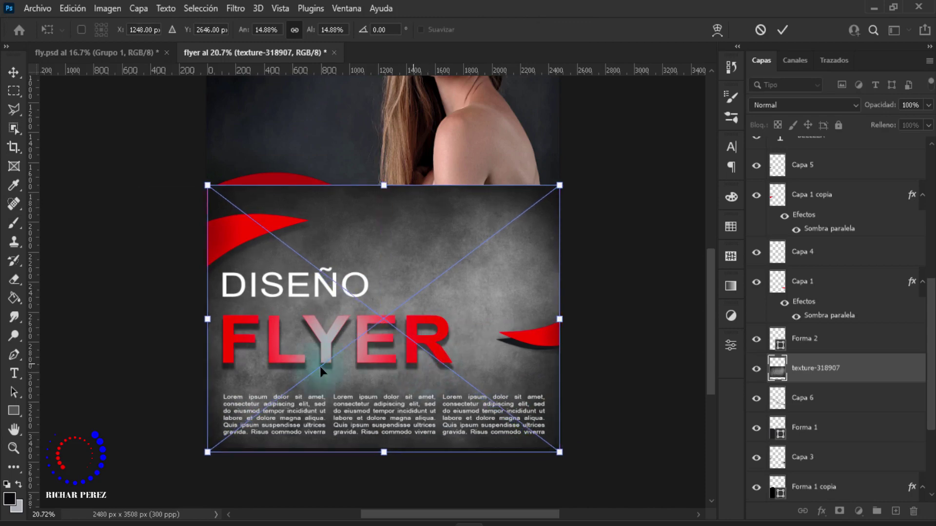
pyautogui.moveTo(211, 322); pyautogui.dragTo(205, 322)
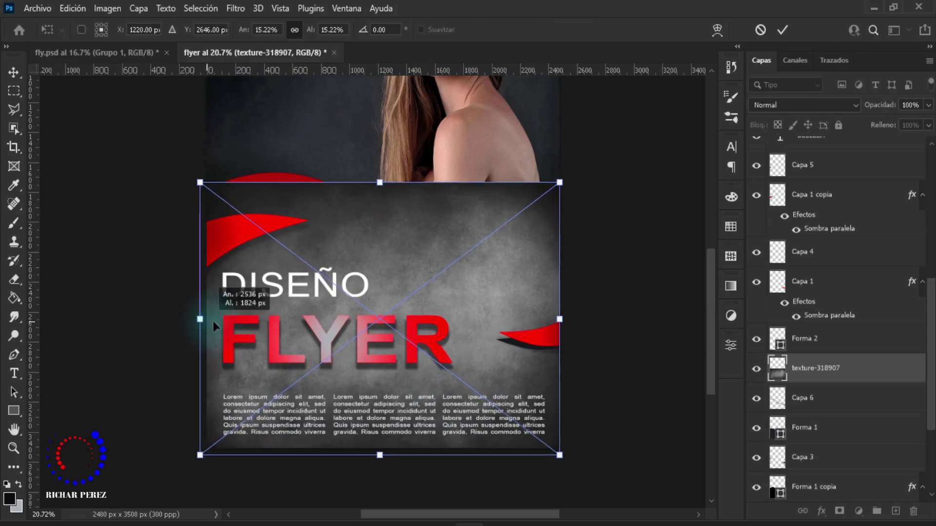
pyautogui.moveTo(558, 324); pyautogui.dragTo(562, 322)
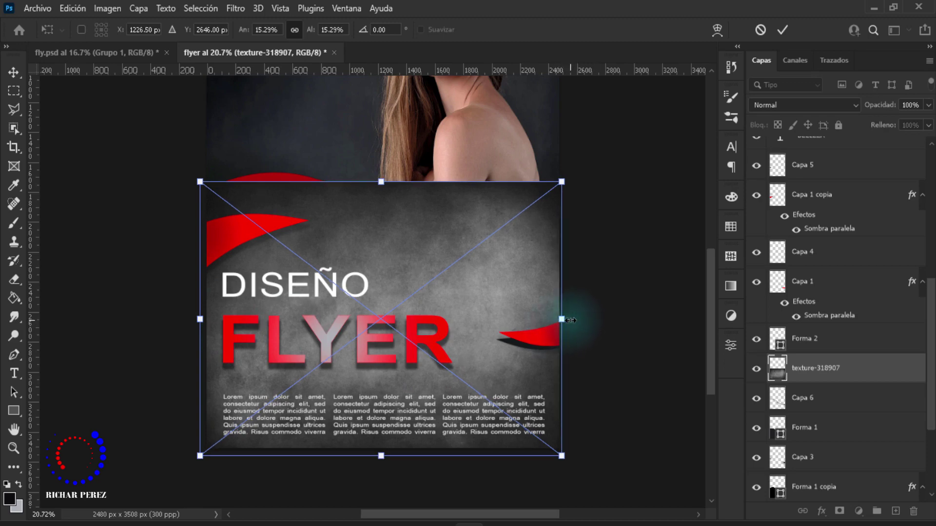
pyautogui.press('Return')
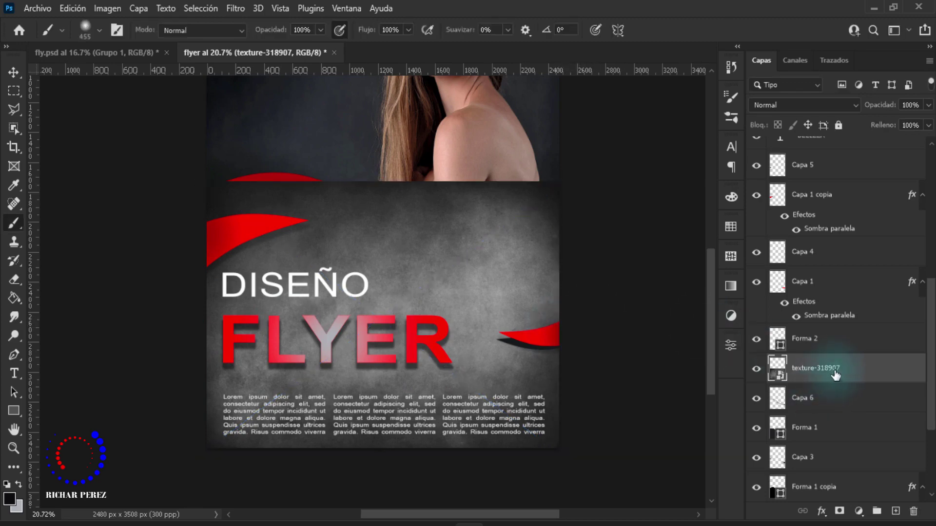
pyautogui.moveTo(847, 378); pyautogui.dragTo(847, 414)
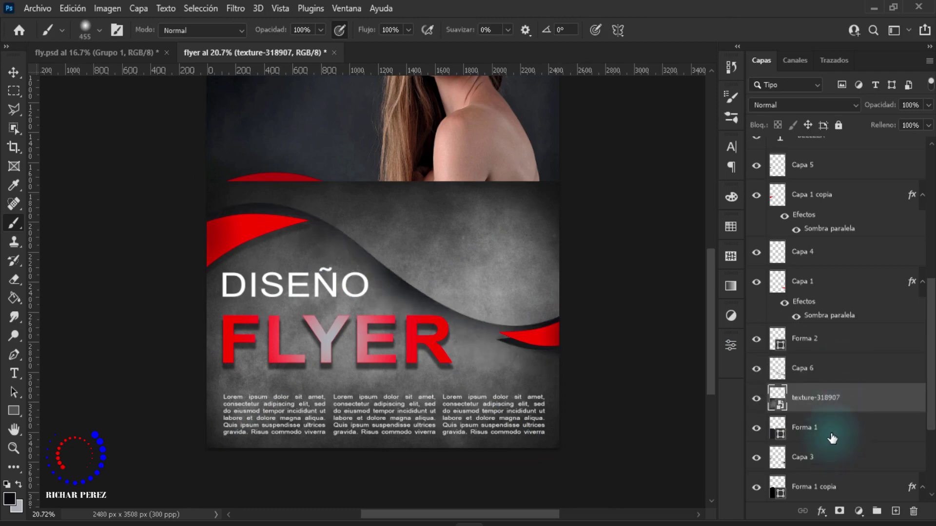
# Clip the texture-318907 layer to Forma 1 and set its blend mode to Luz suave.
pyautogui.rightClick(851, 402)
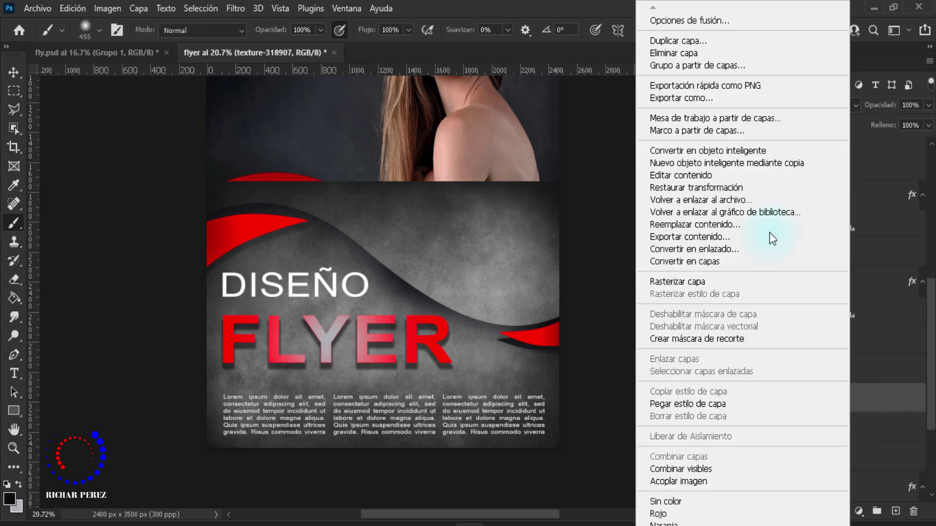
pyautogui.click(710, 341)
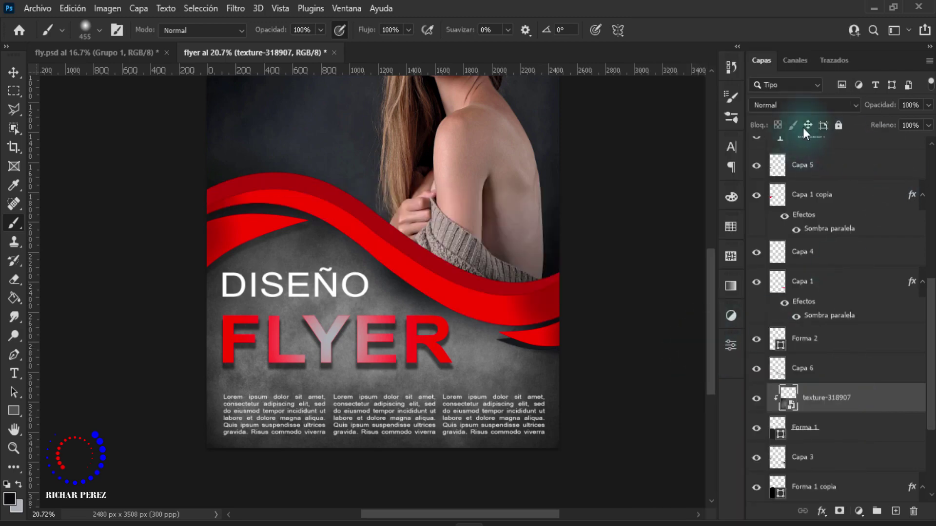
pyautogui.click(779, 105)
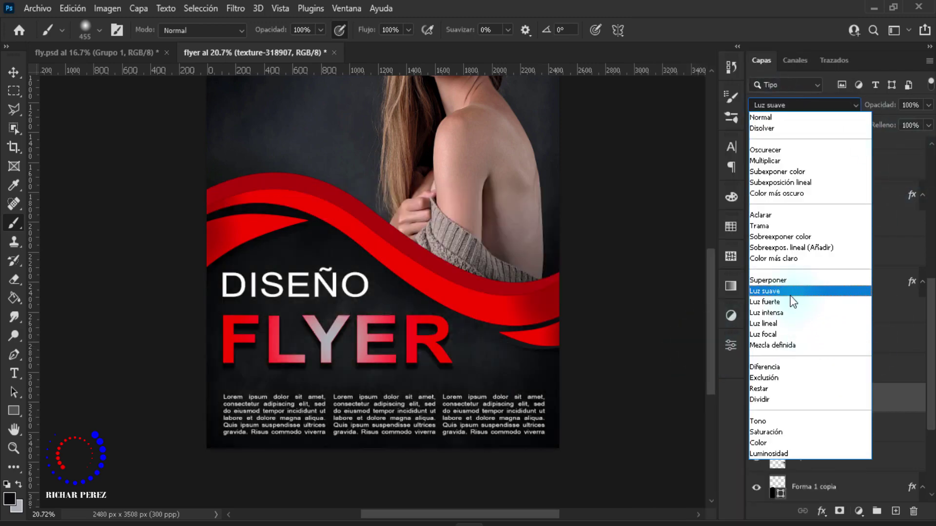
pyautogui.click(796, 291)
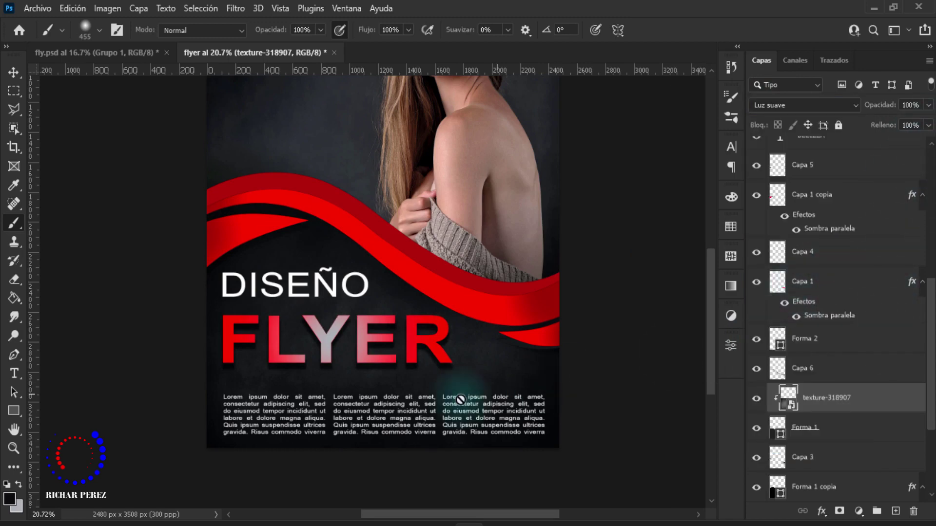
# Add a new layer Capa 7 and enlarge the soft round brush to 1594 px.
pyautogui.click(897, 512)
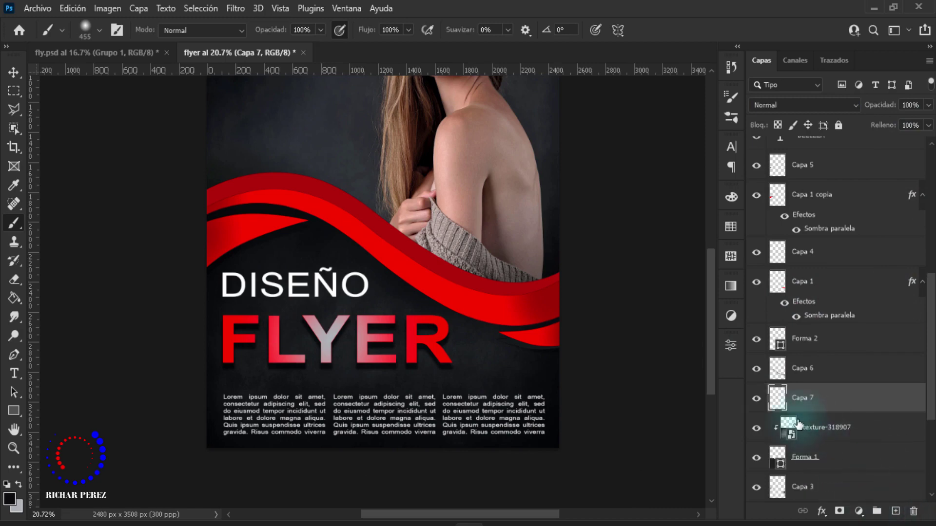
pyautogui.moveTo(344, 355); pyautogui.dragTo(408, 344)
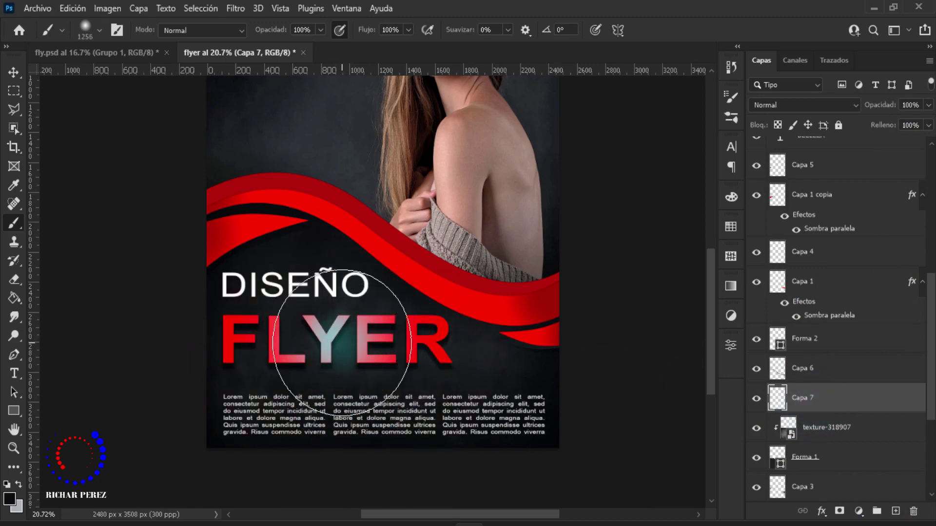
pyautogui.moveTo(339, 340); pyautogui.dragTo(371, 341)
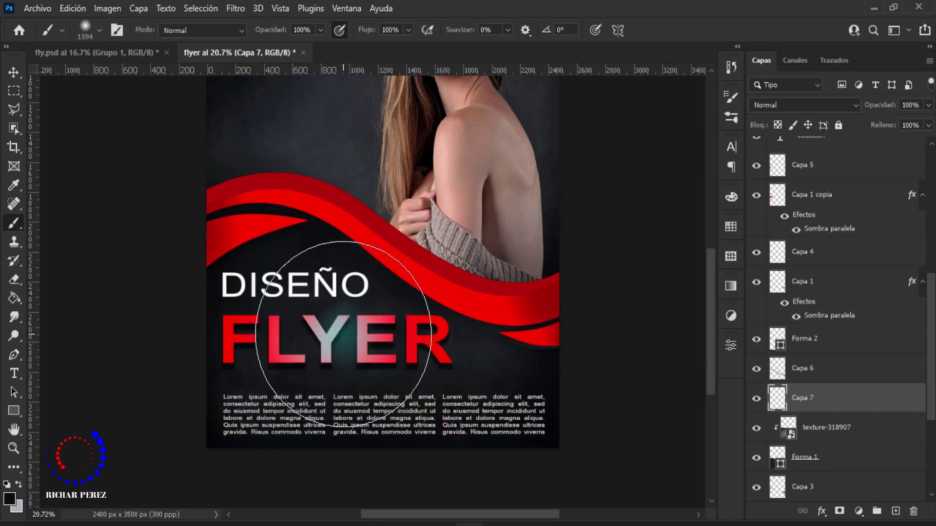
pyautogui.rightClick(340, 340)
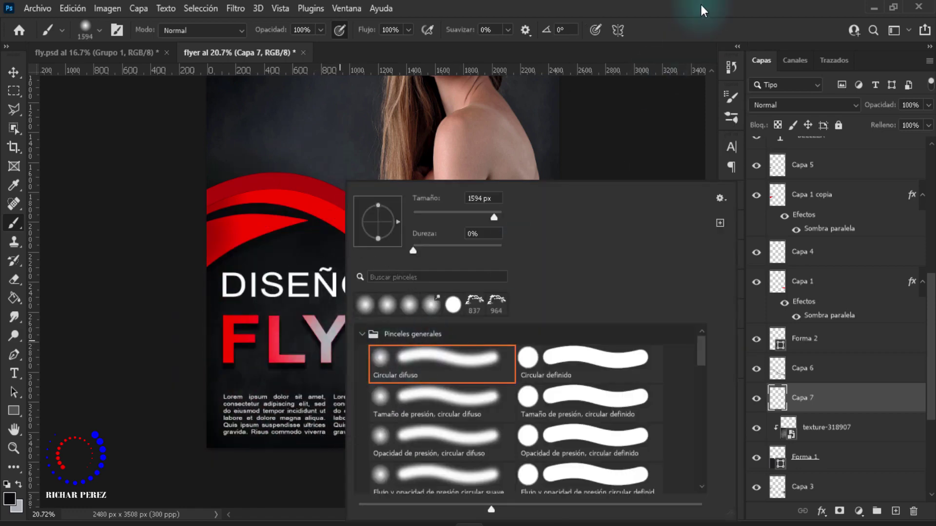
pyautogui.press('Escape')
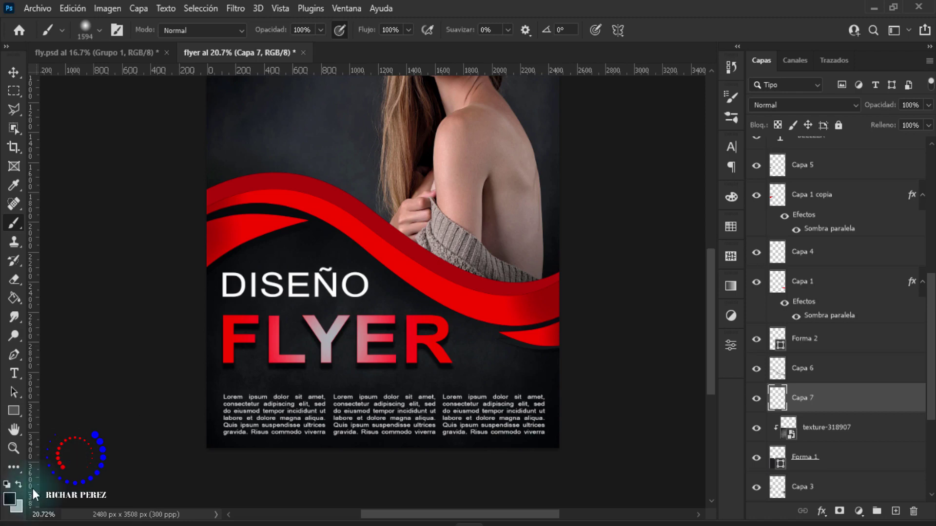
# Paint a soft white (ffffff) glow behind the FLYER title.
pyautogui.click(12, 501)
pyautogui.write('ffffff')
pyautogui.click(735, 81)
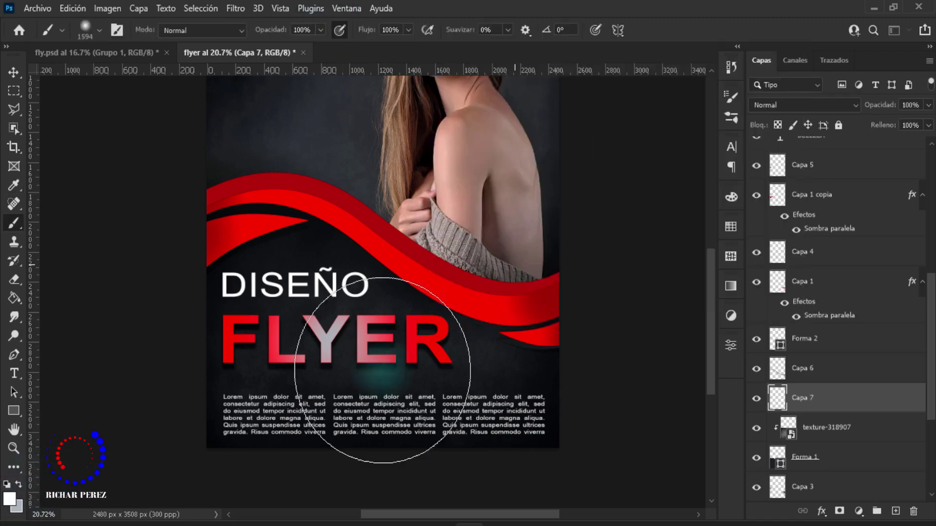
pyautogui.click(336, 343)
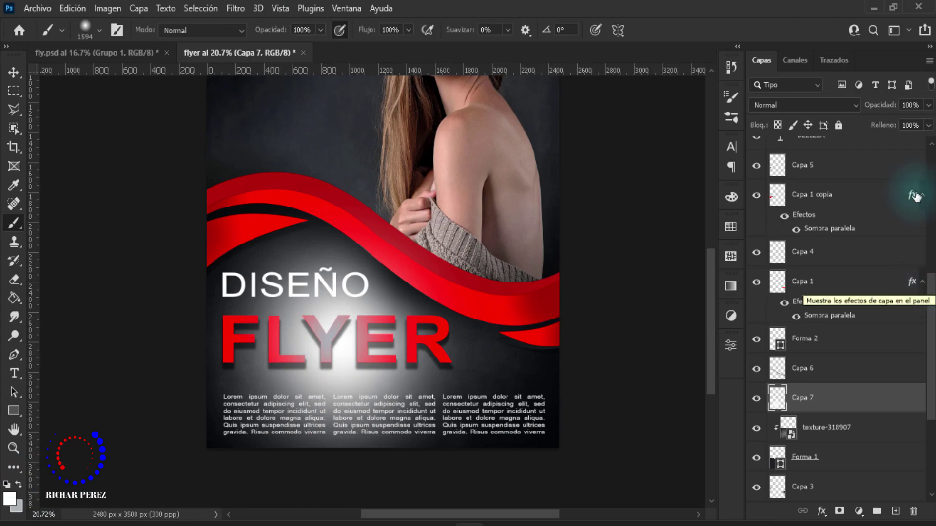
# Set Capa 7 to the Luz suave blend mode at 50% opacity.
pyautogui.click(786, 85)
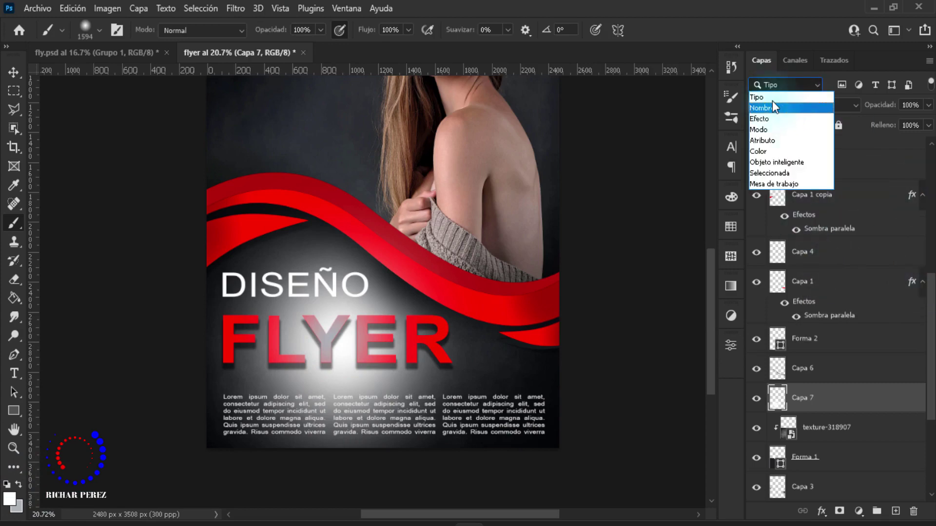
pyautogui.click(878, 63)
pyautogui.click(788, 104)
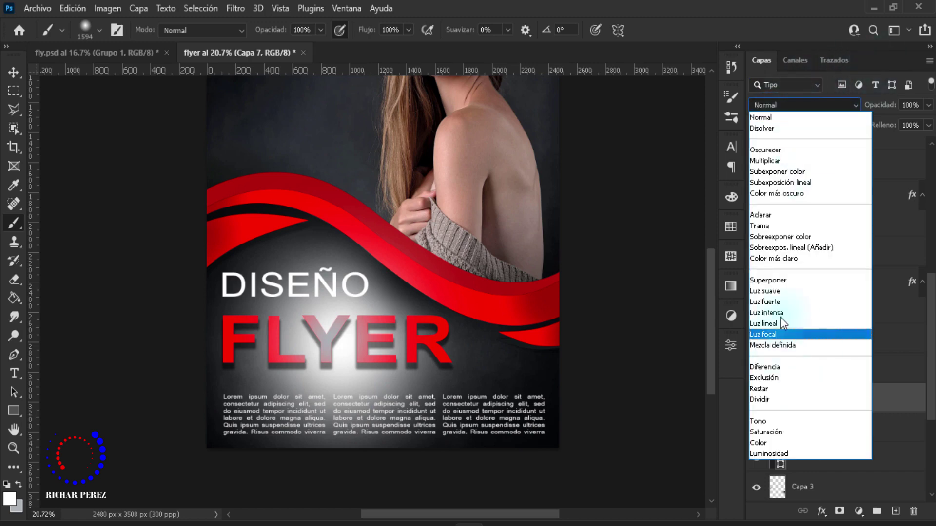
pyautogui.click(775, 291)
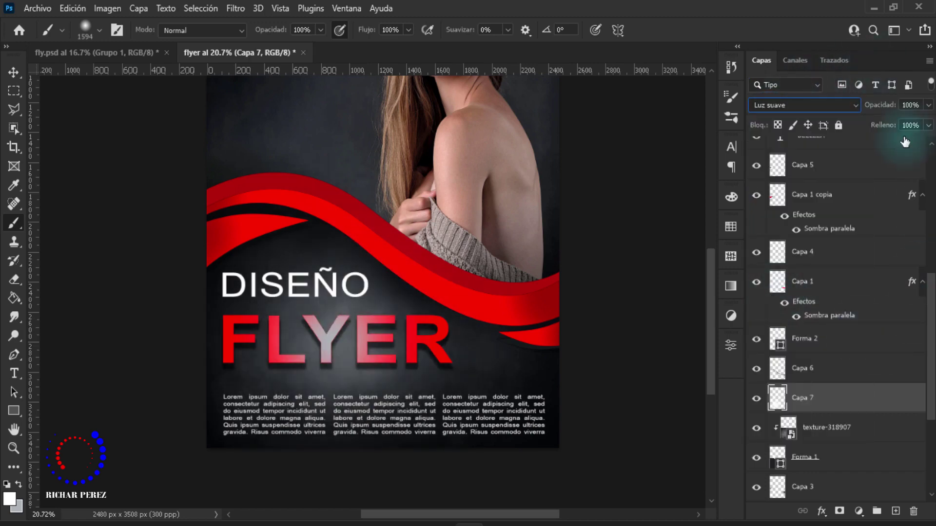
pyautogui.click(911, 105)
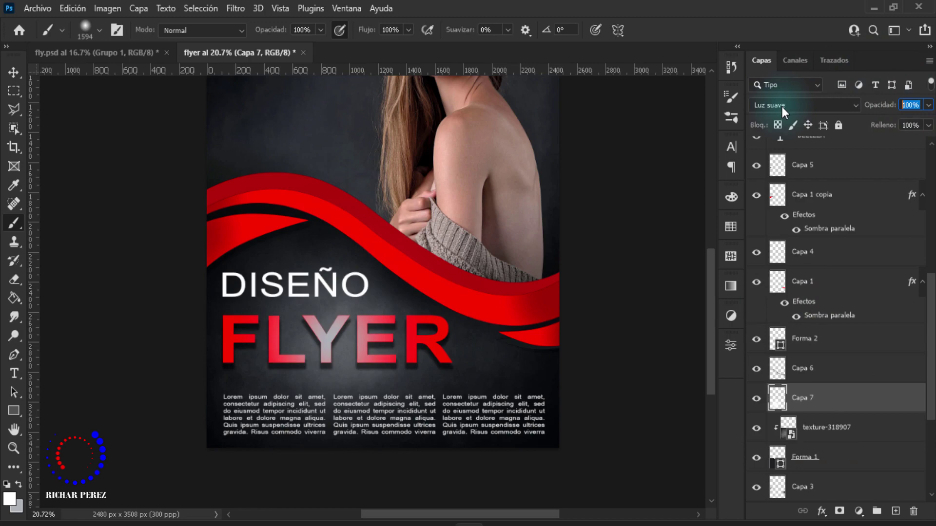
pyautogui.write('50')
pyautogui.press('Return')
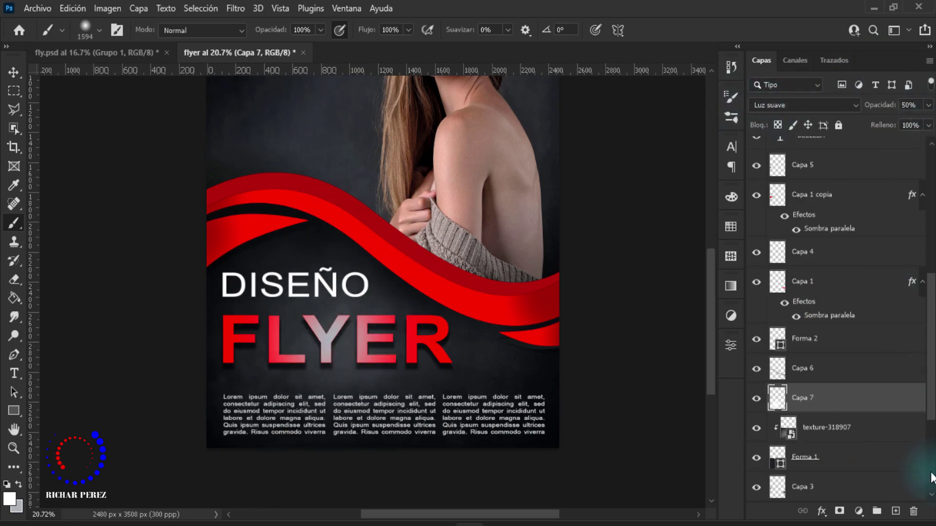
# Cancel a free transform, return to the brush, and zoom out to see the whole flyer.
pyautogui.hotkey('ctrl', 't')
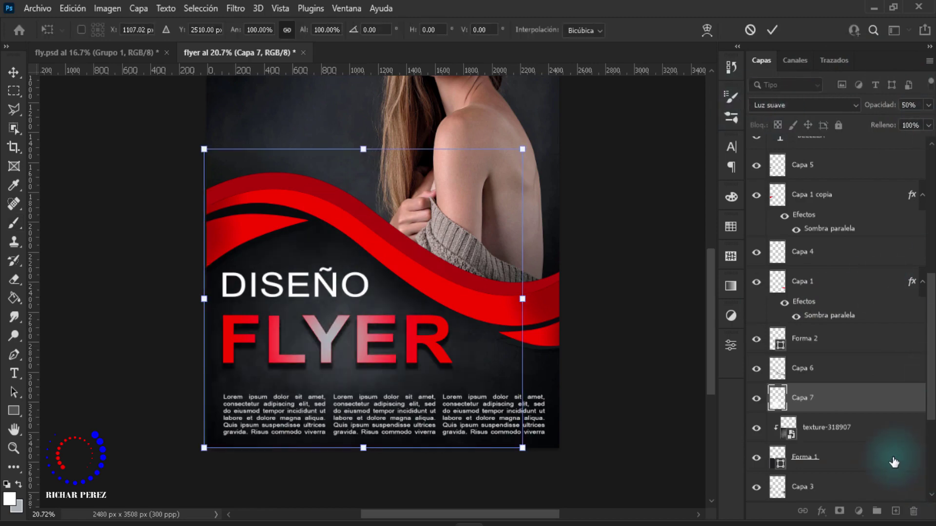
pyautogui.press('Return')
pyautogui.press('b')
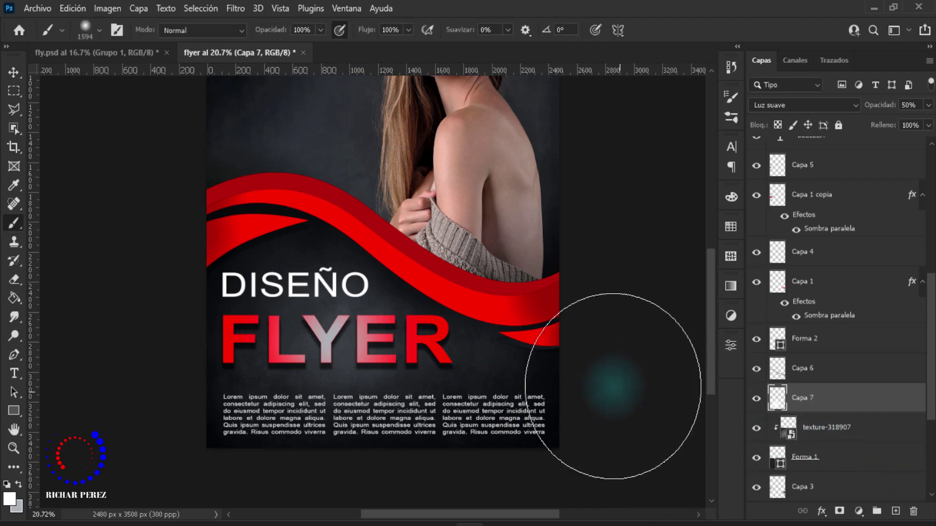
pyautogui.hotkey('ctrl', '-')
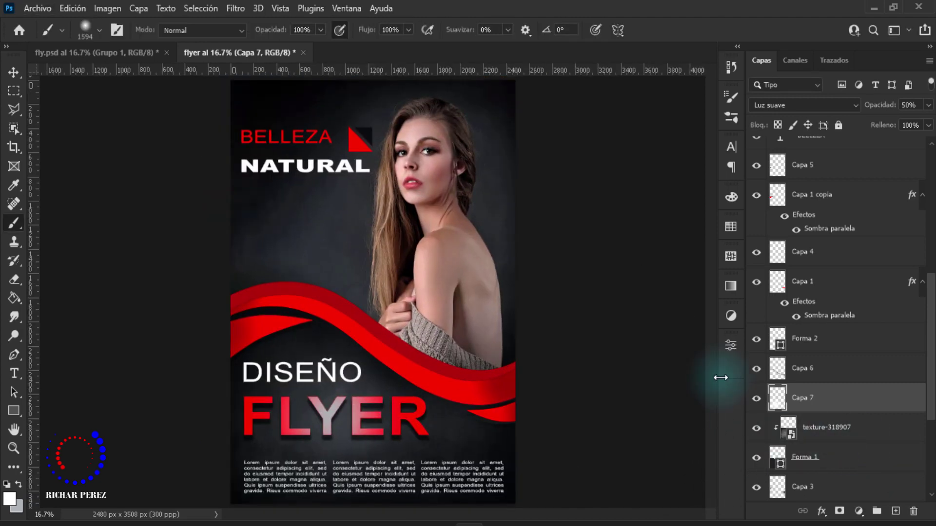